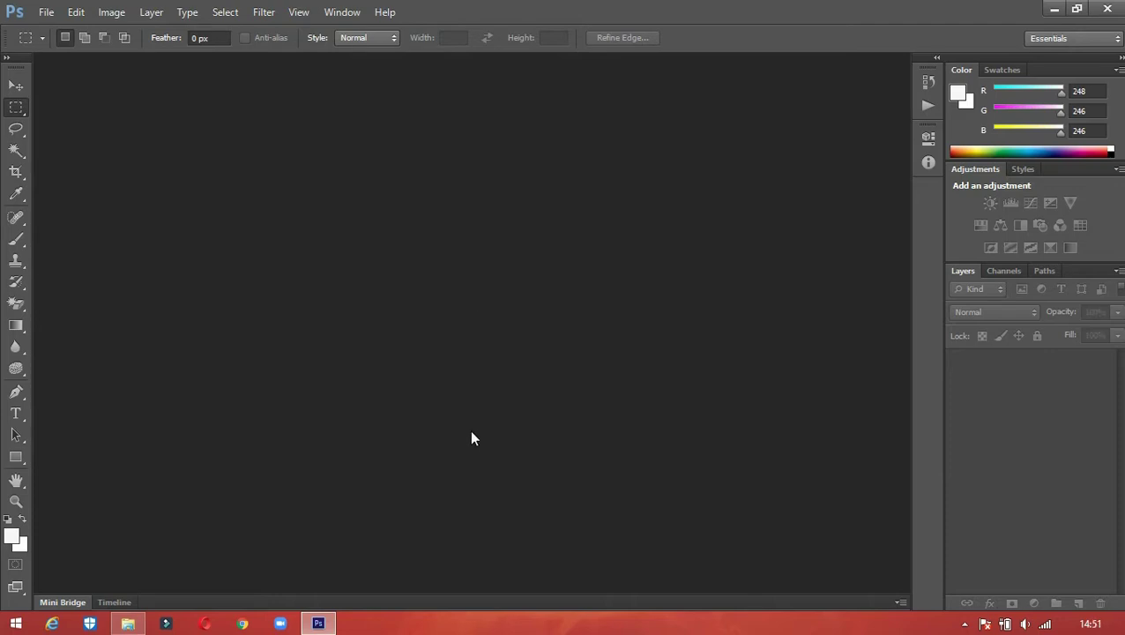
Open all seven images, Picture 1 through Picture 7, from the titip folder
click(46, 13)
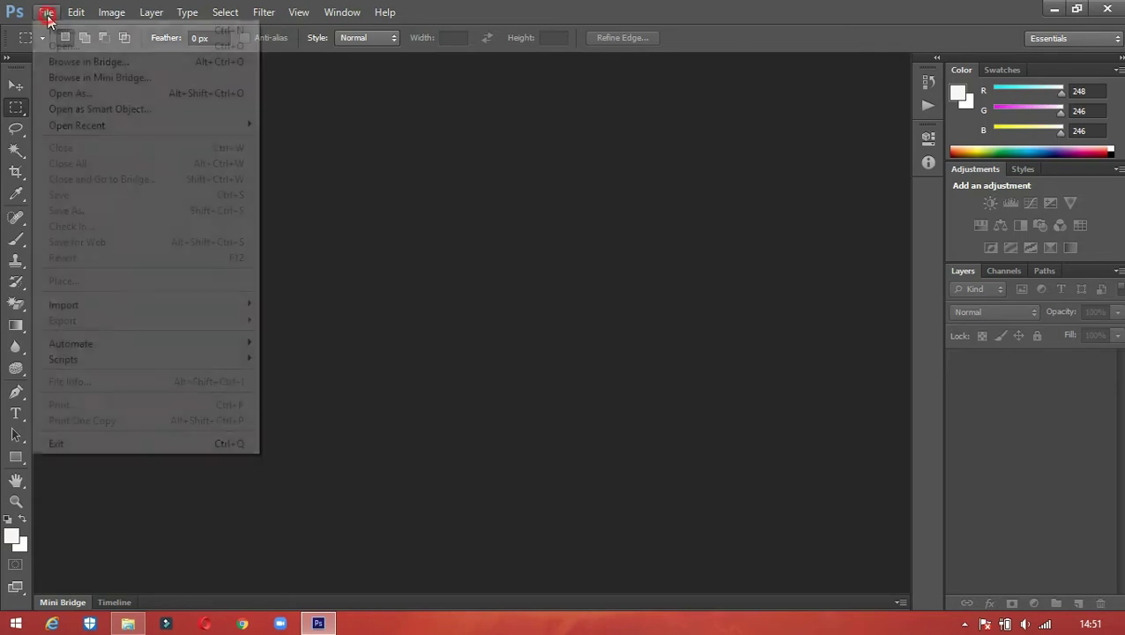
click(55, 45)
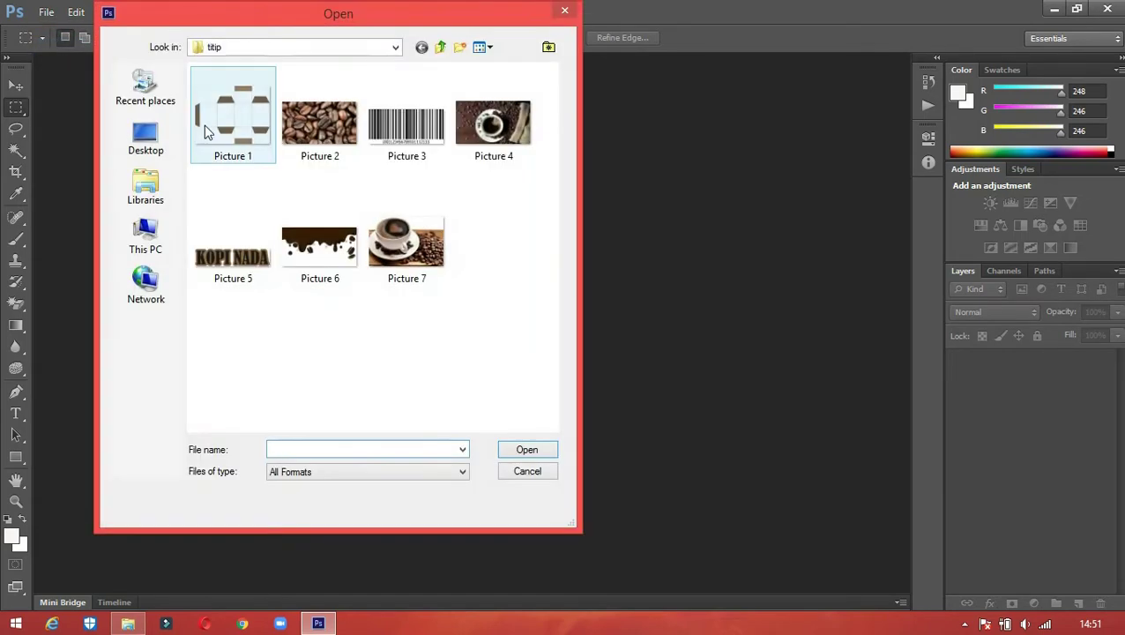
click(204, 125)
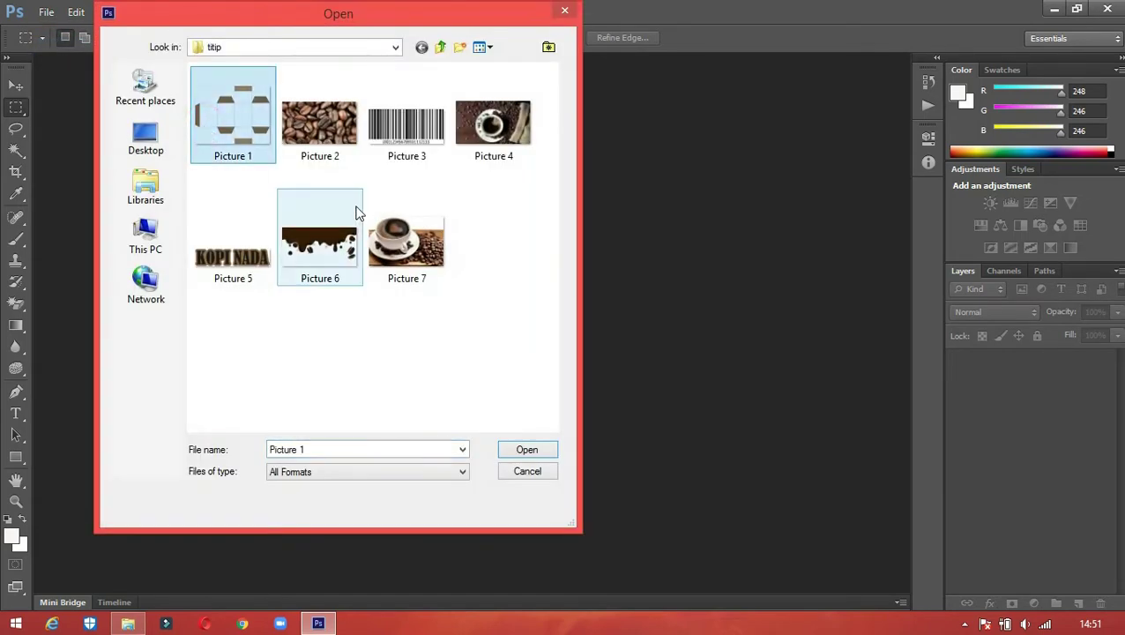
key(ctrl+a)
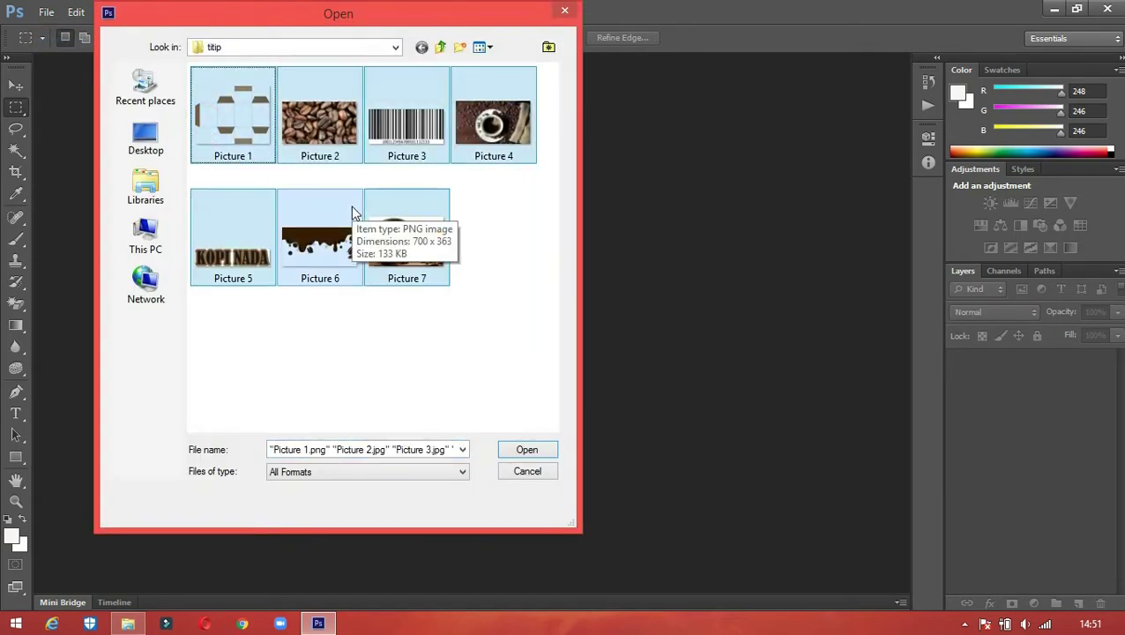
click(525, 451)
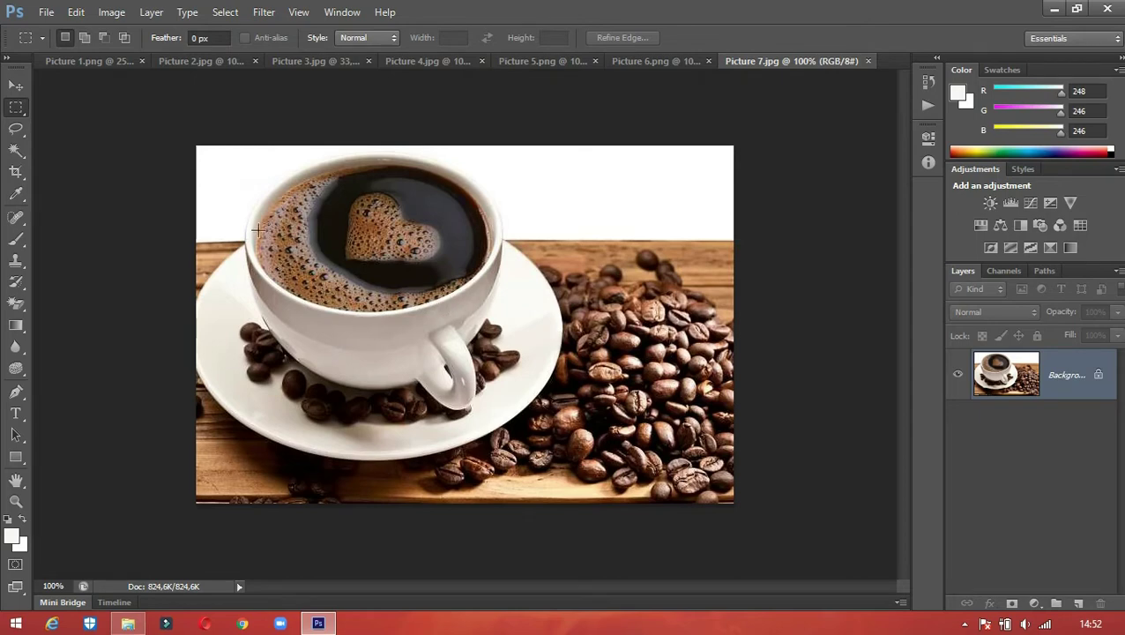
Create a white 1000 × 800 point RGB document at 72 pixels/inch, named with the author's first name followed by "_Project"
click(44, 14)
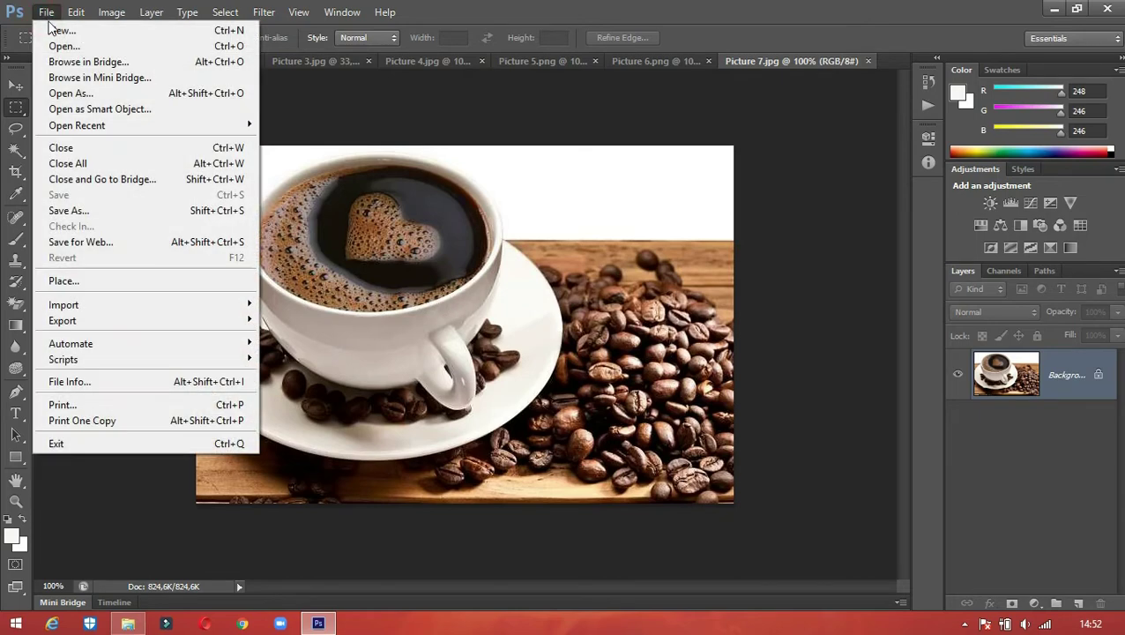
click(53, 29)
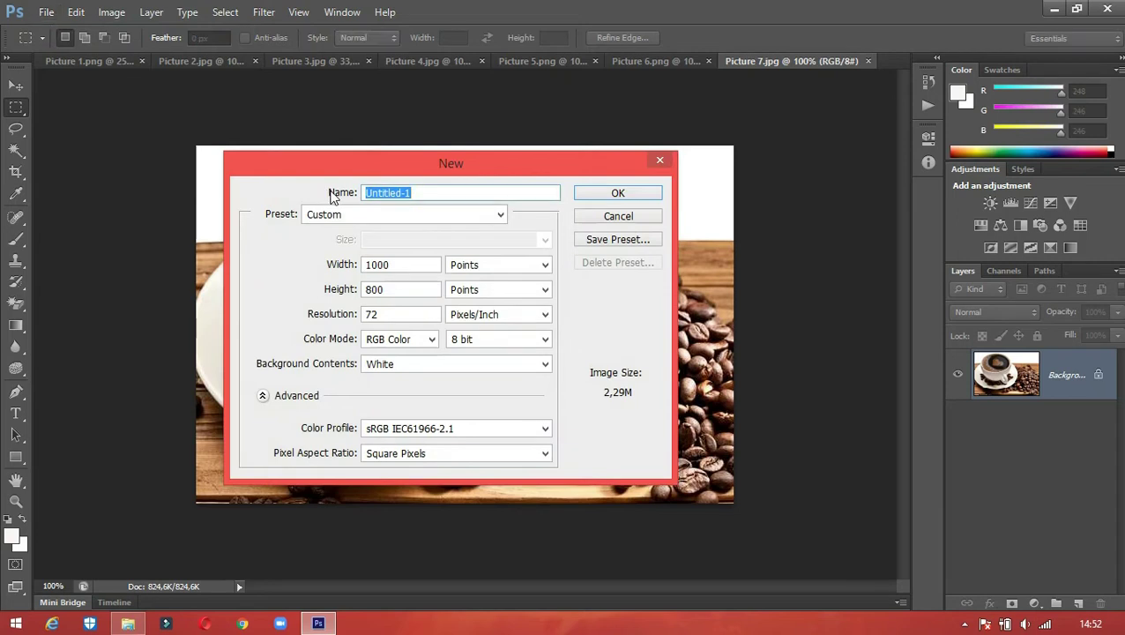
text(Bayu_)
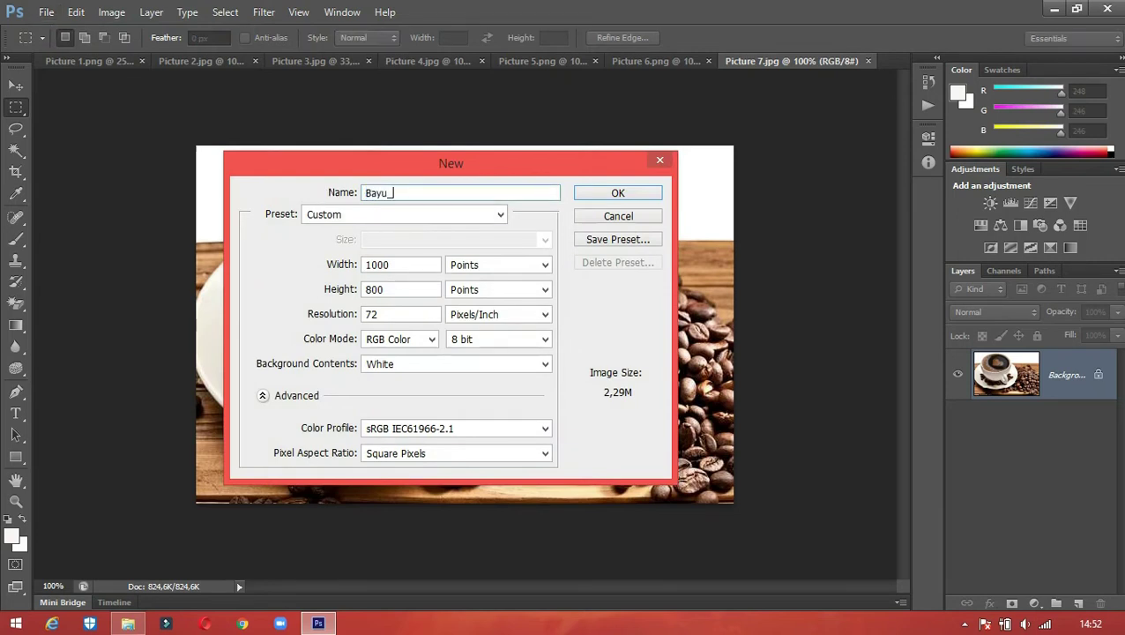
text(Project)
click(642, 191)
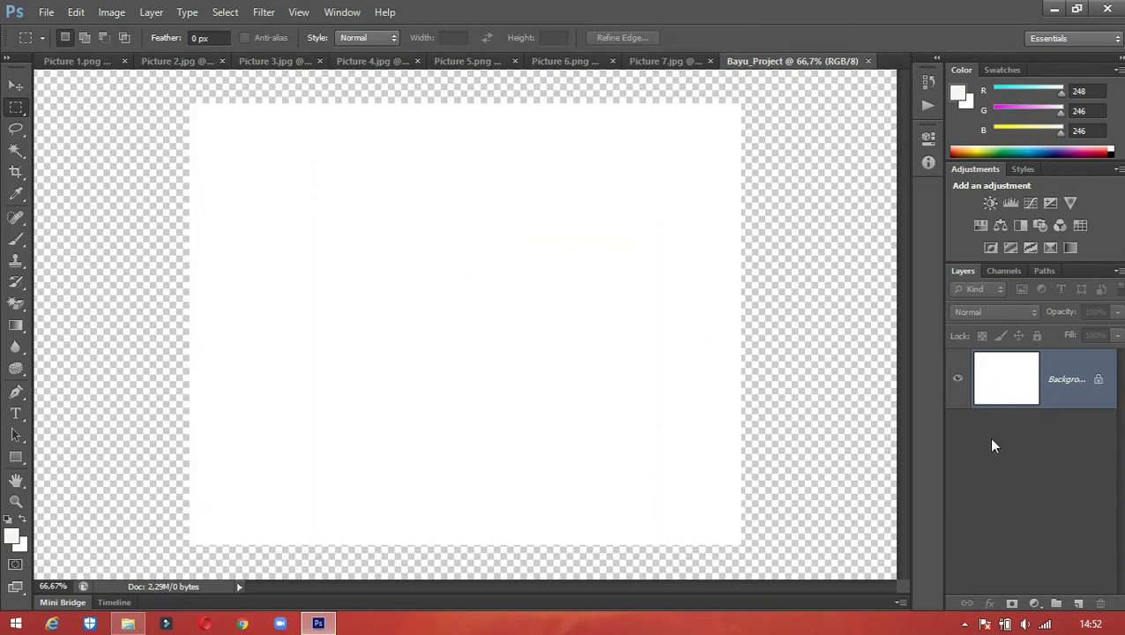
Copy the entire box template from Picture 1 and paste it into the new project document
click(16, 84)
key(ctrl+Tab)
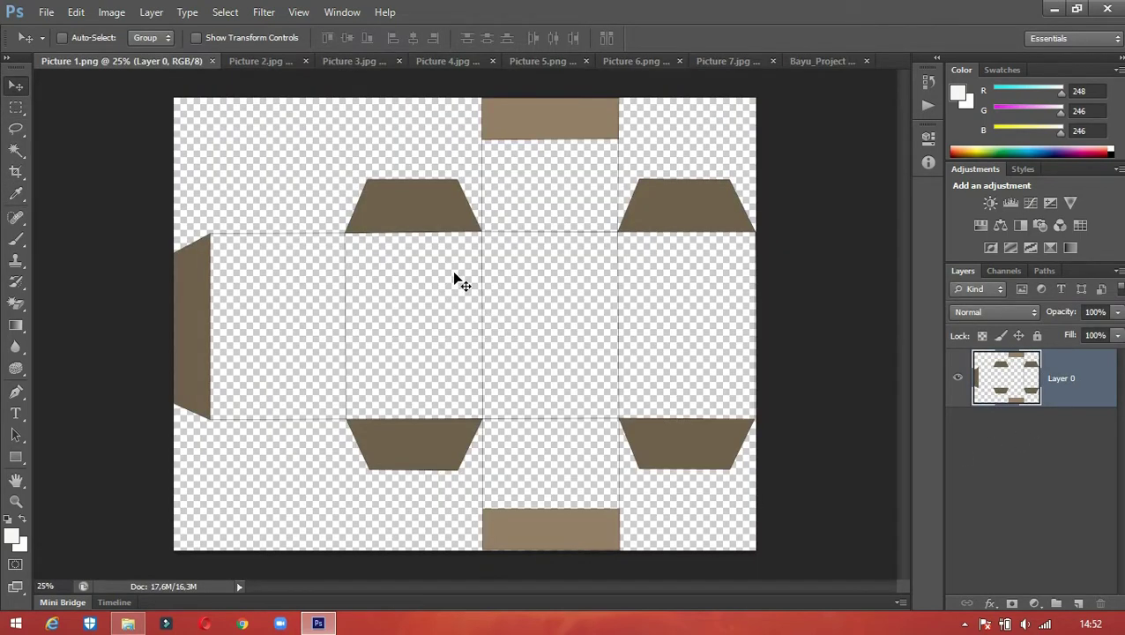
key(ctrl+a)
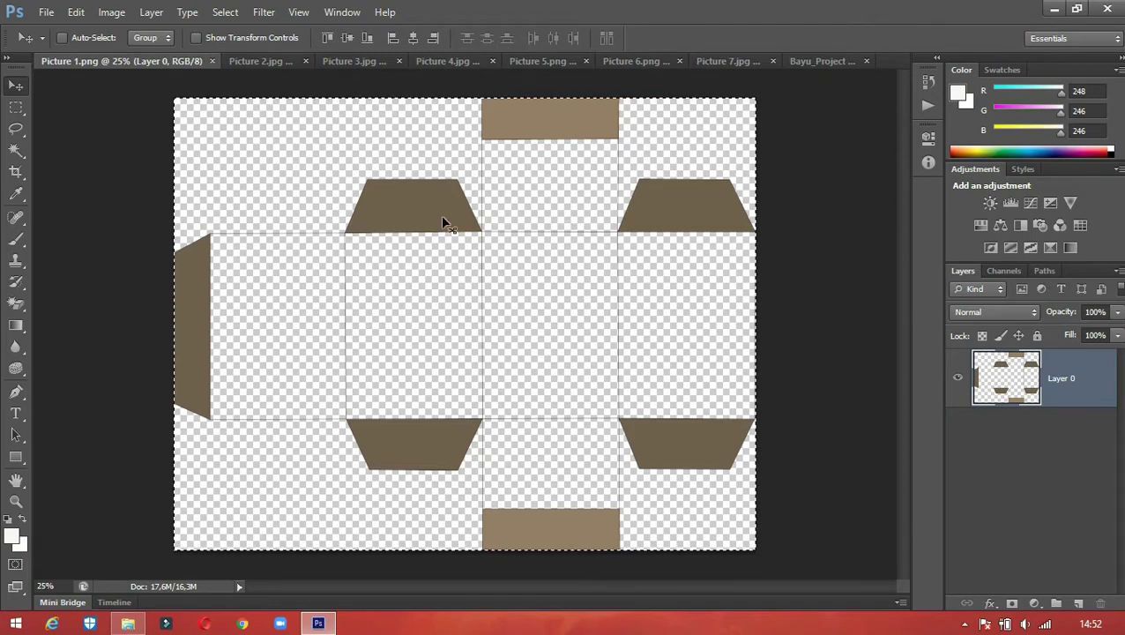
key(ctrl+c)
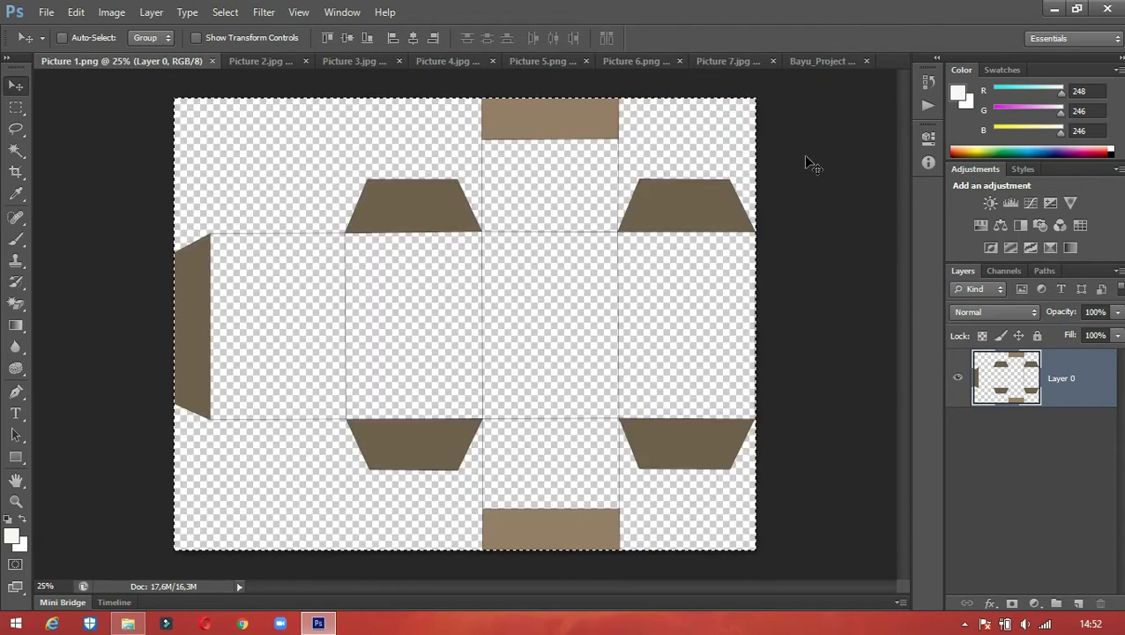
click(811, 62)
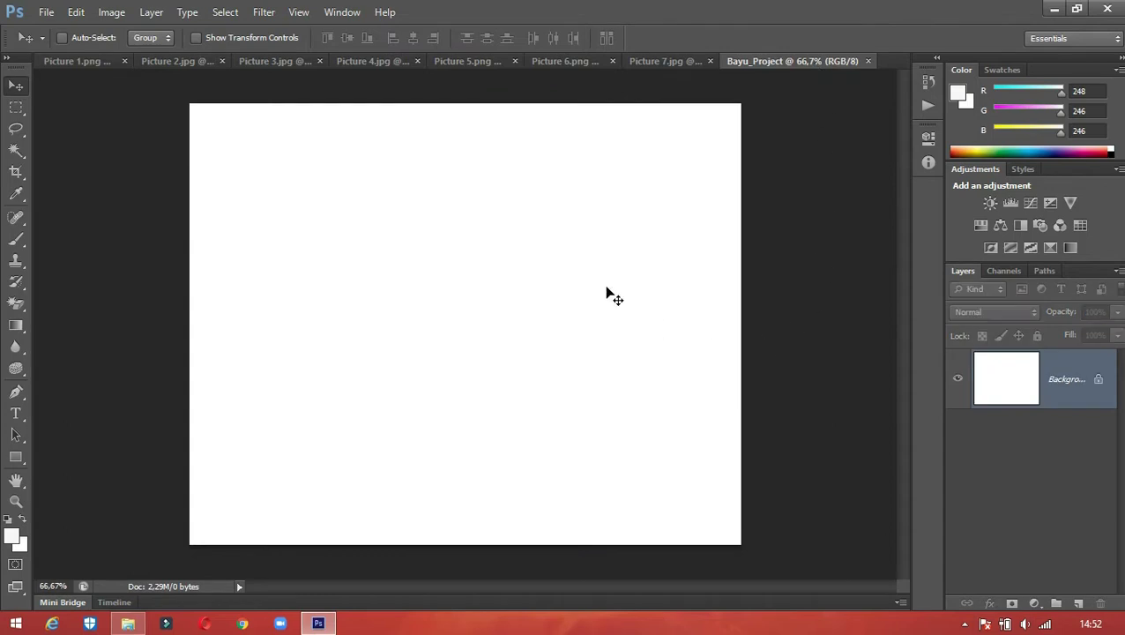
key(ctrl+v)
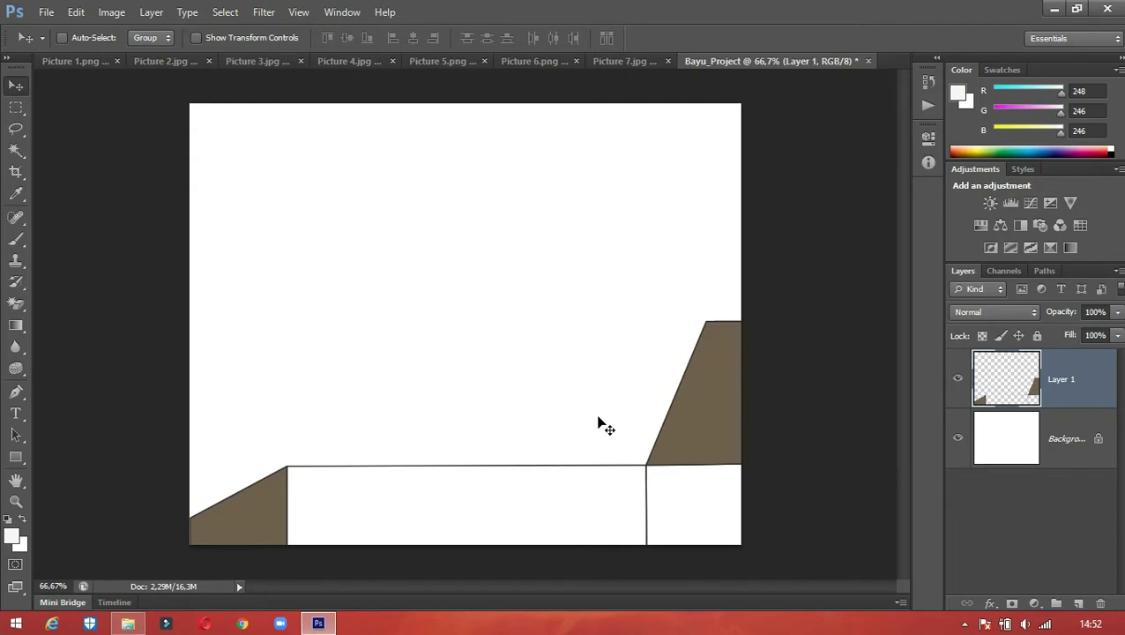
Scale the pasted box template to about 34% width and 35% height, place it centrally on the canvas and apply the transformation
key(ctrl+t)
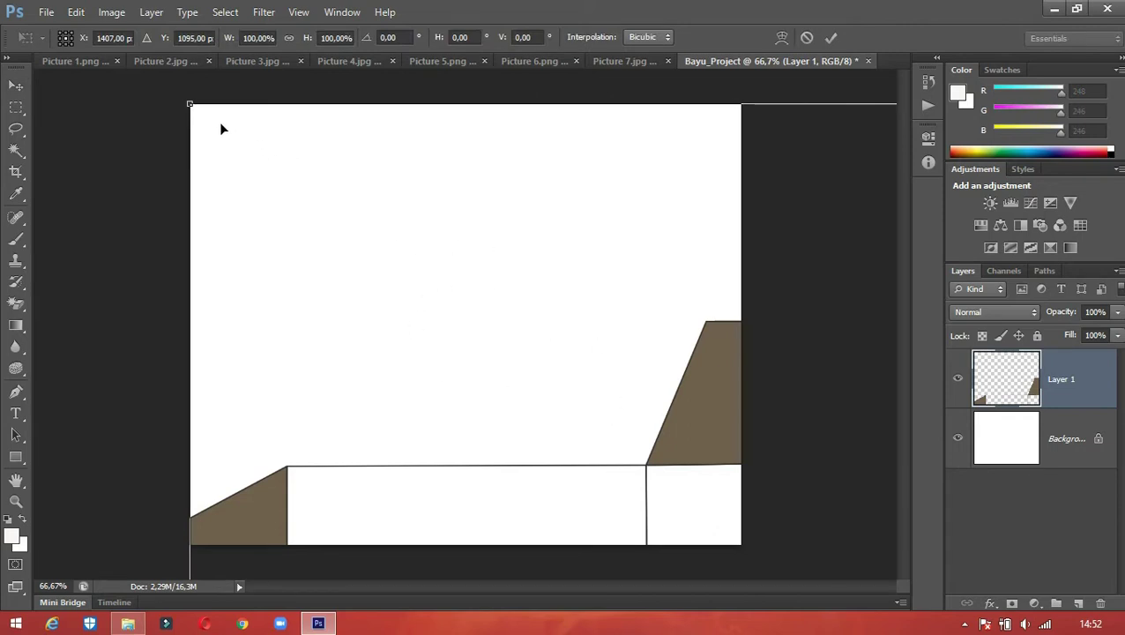
drag(190, 103, 434, 341)
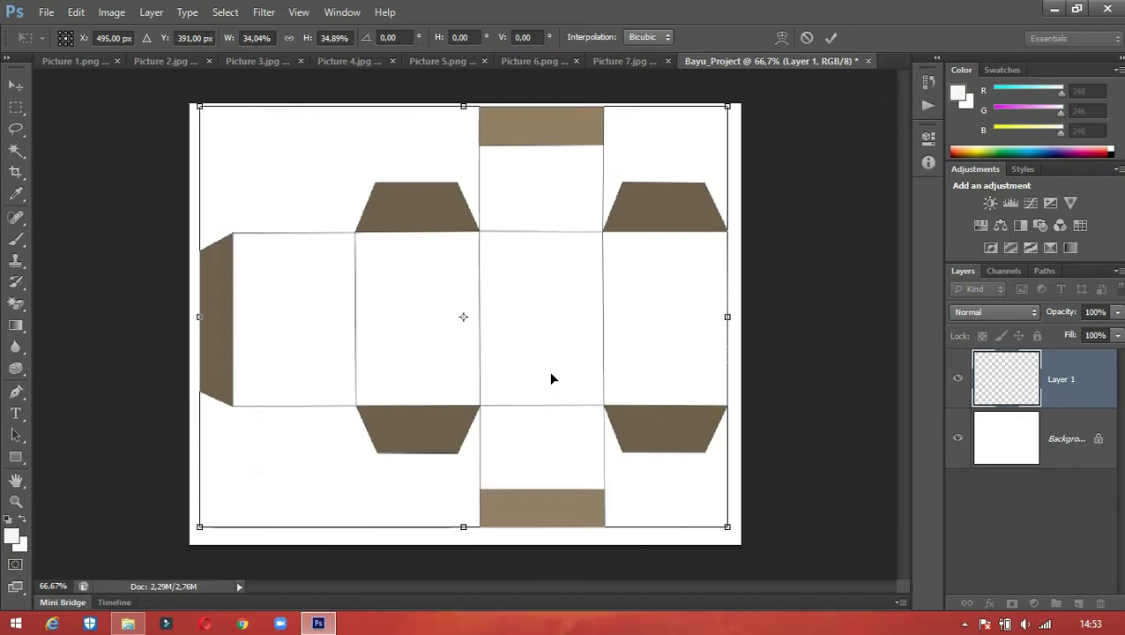
drag(551, 374, 550, 378)
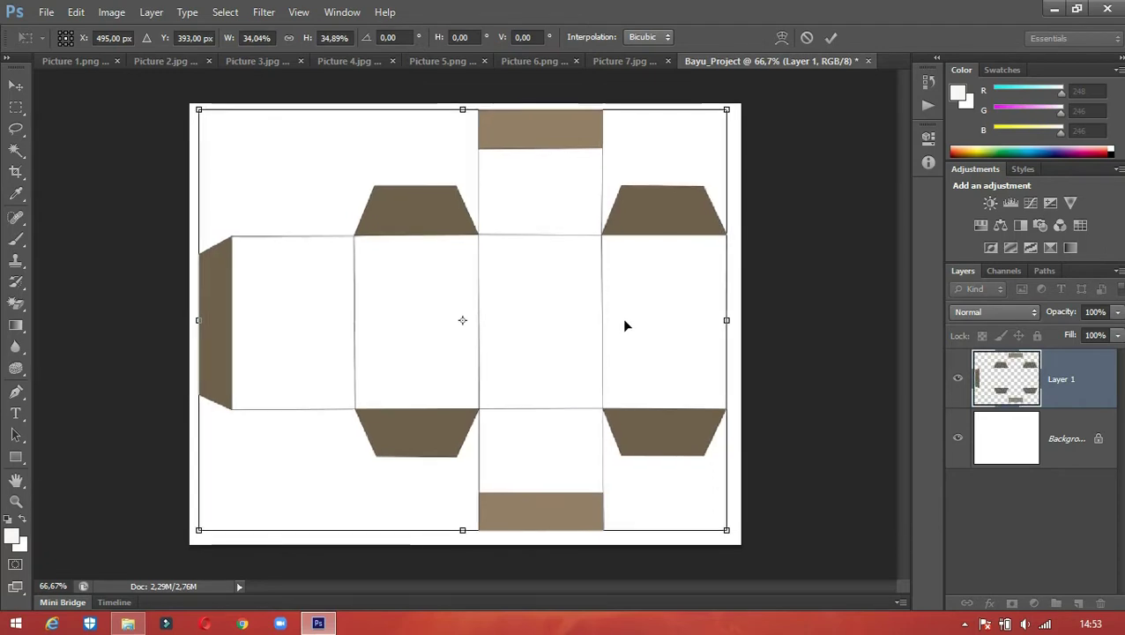
click(17, 86)
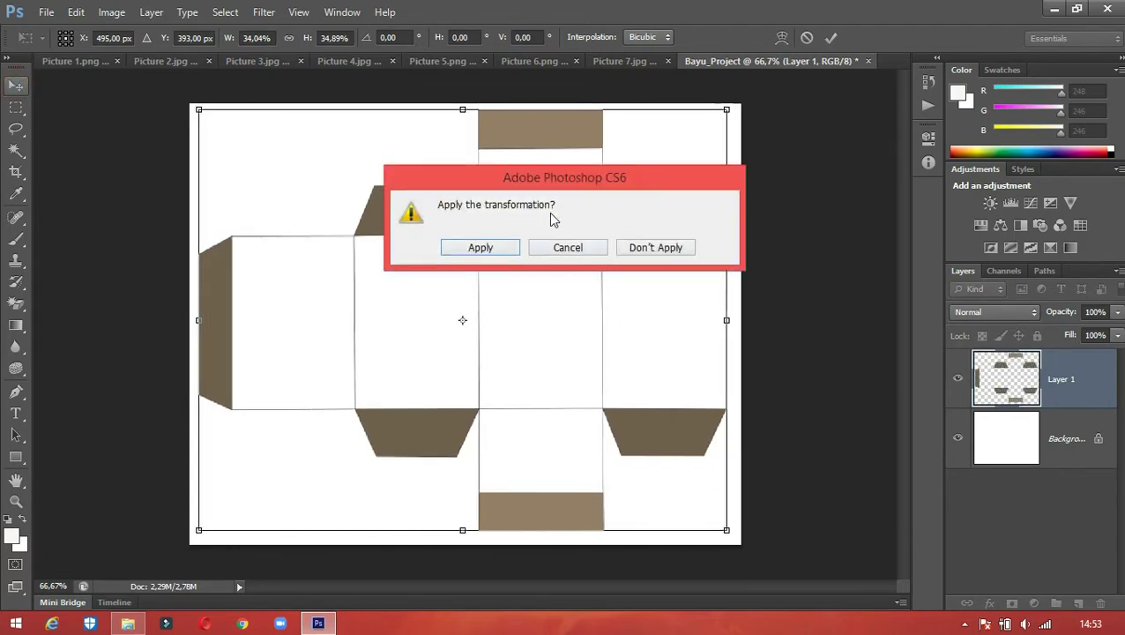
click(484, 249)
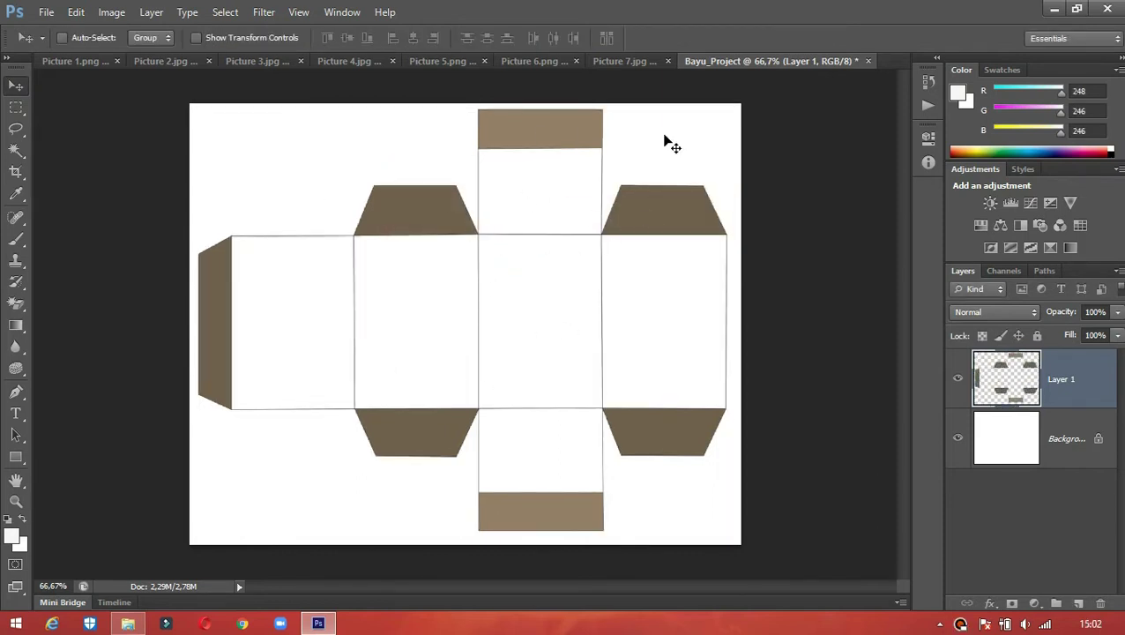
Copy the whole coffee-bean image from Picture 2 and add a new layer named "Picture 2" to the project document
click(168, 62)
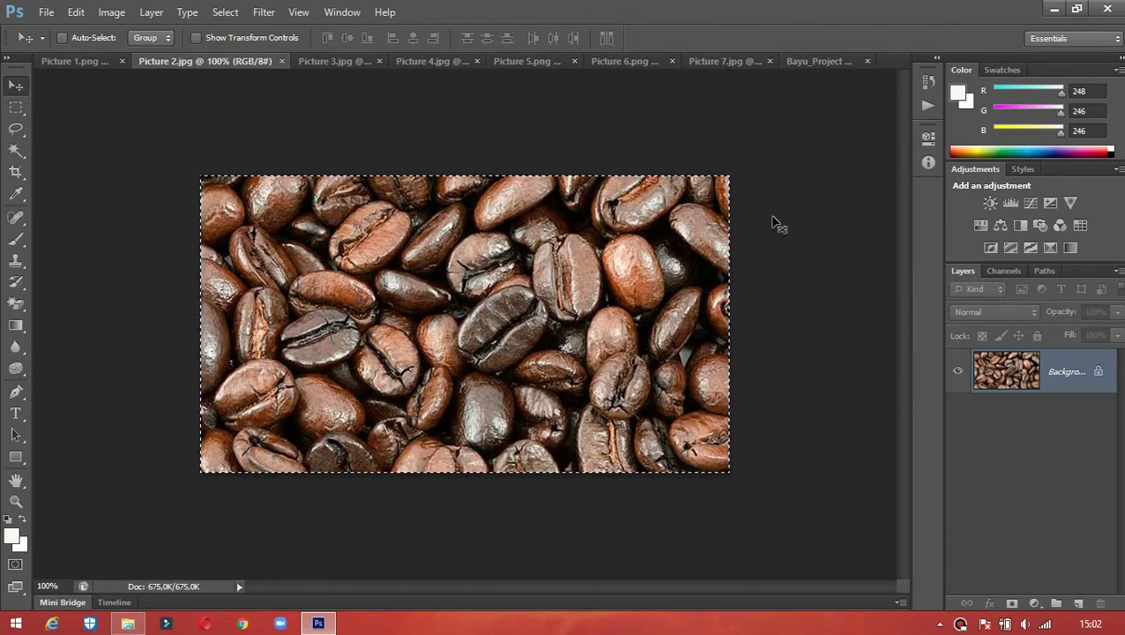
click(817, 61)
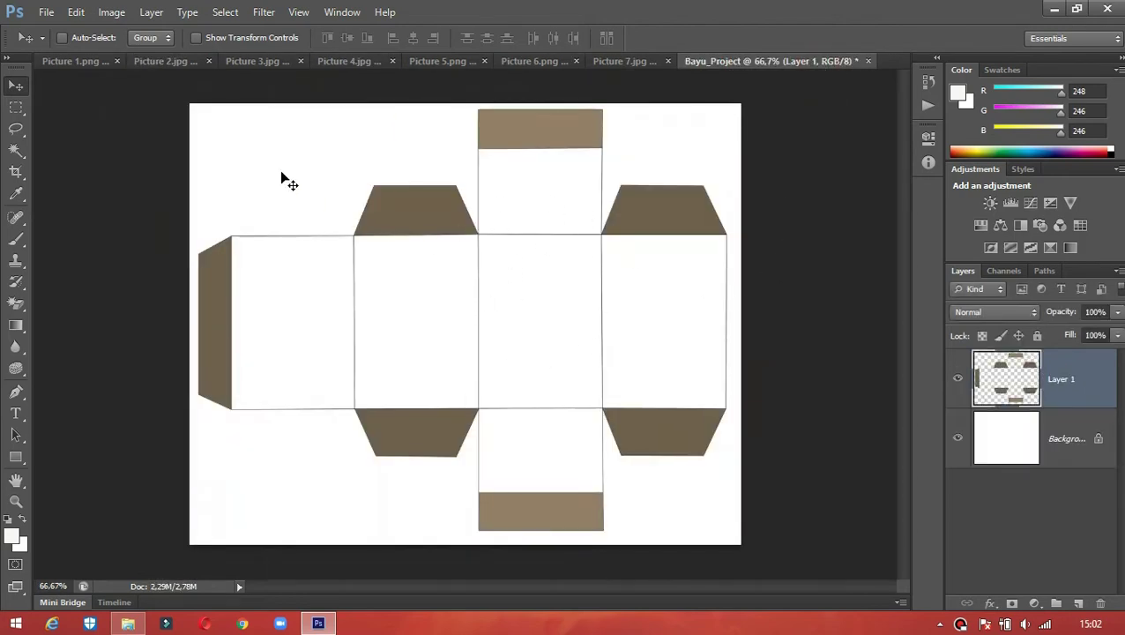
click(153, 13)
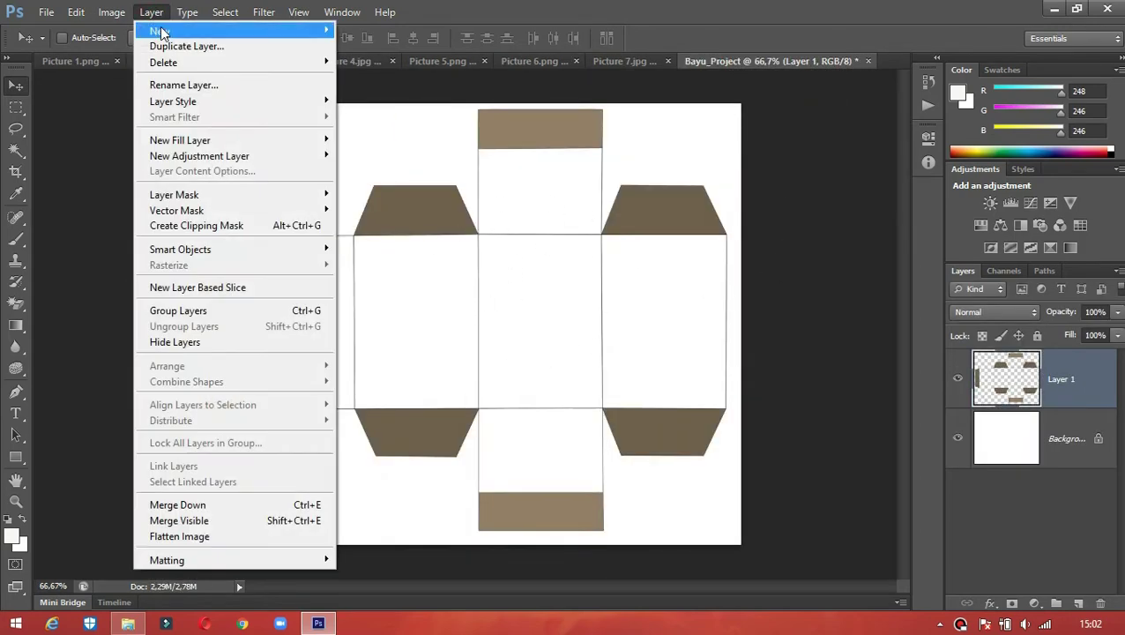
mouse_move(160, 32)
click(372, 36)
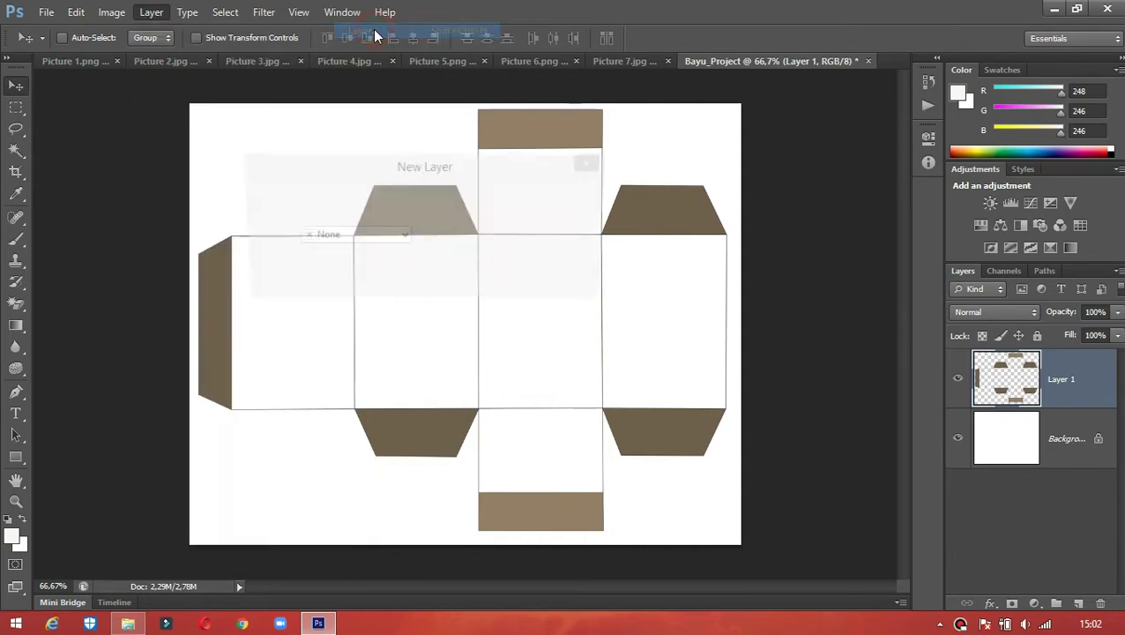
text(Pic)
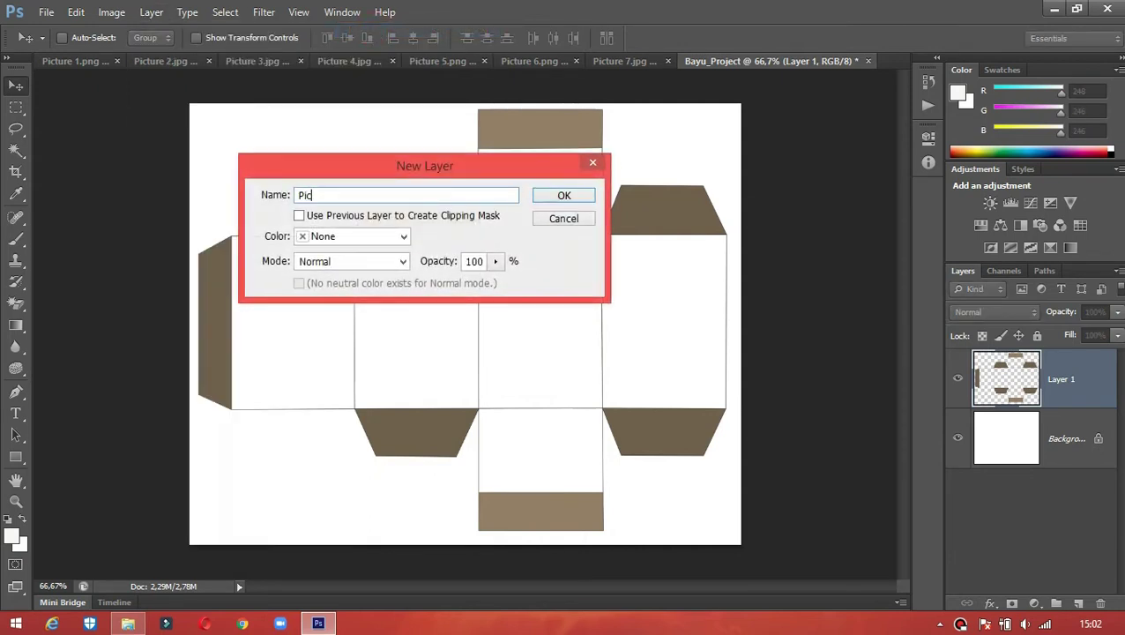
text(ture 2)
click(562, 198)
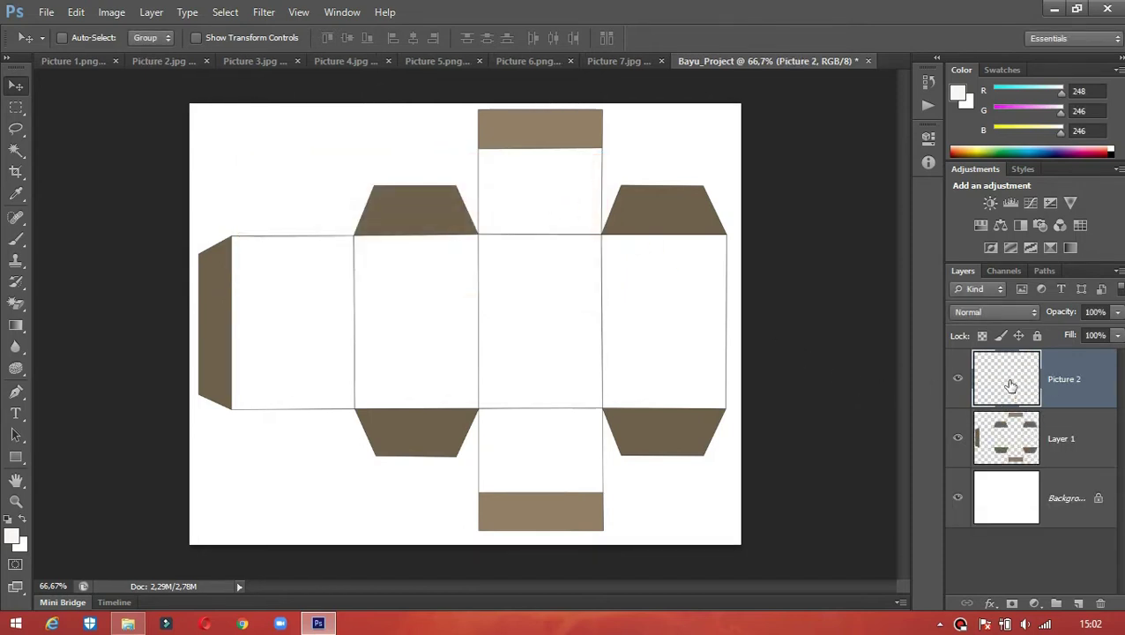
Start the Vanishing Point filter and define a plane over the upper half of the box template's leftmost white panel
click(264, 13)
click(298, 155)
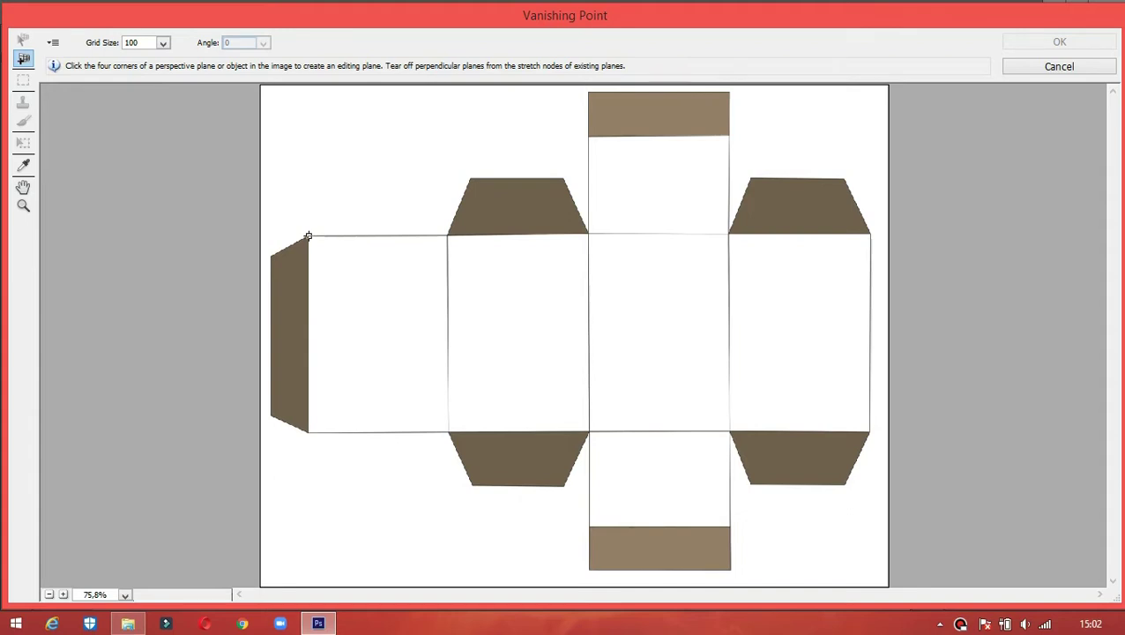
click(307, 236)
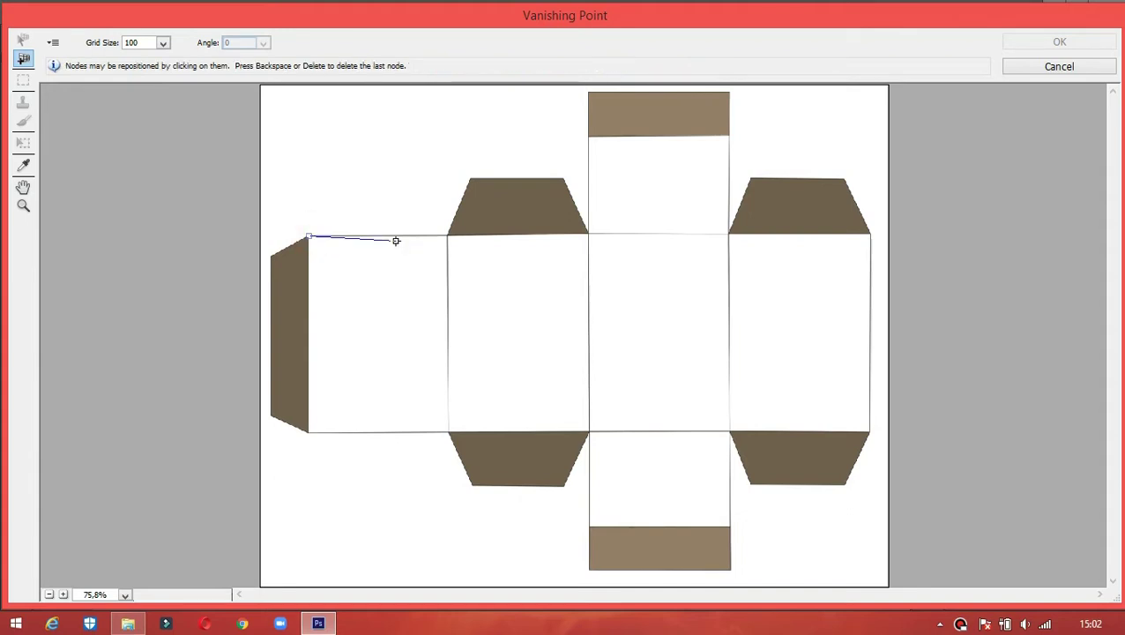
click(446, 236)
click(446, 235)
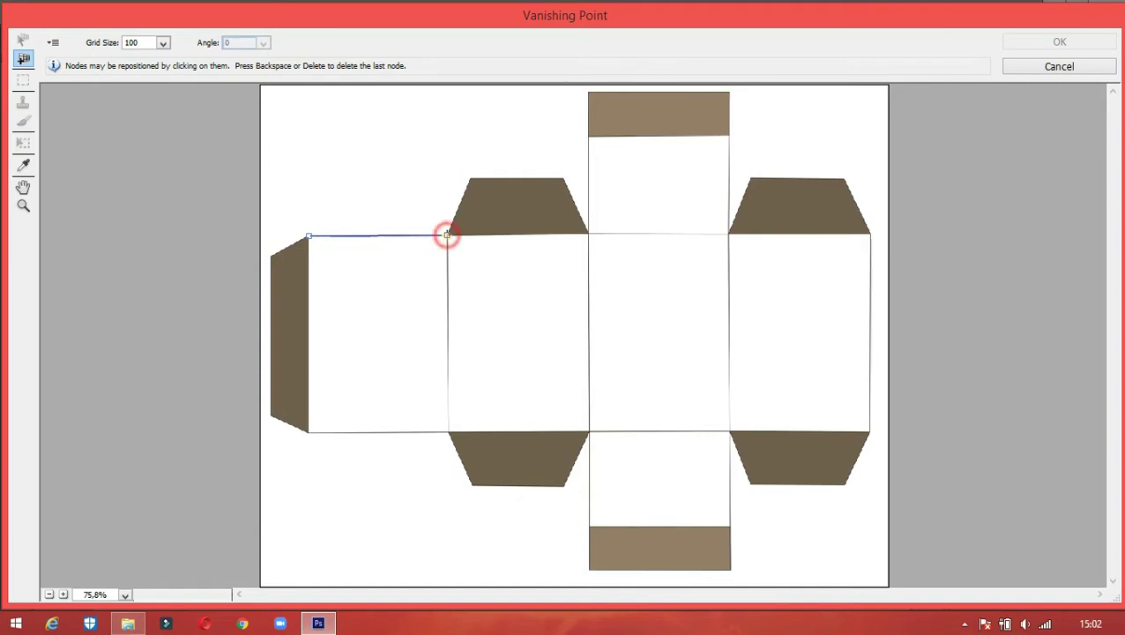
click(448, 333)
click(308, 334)
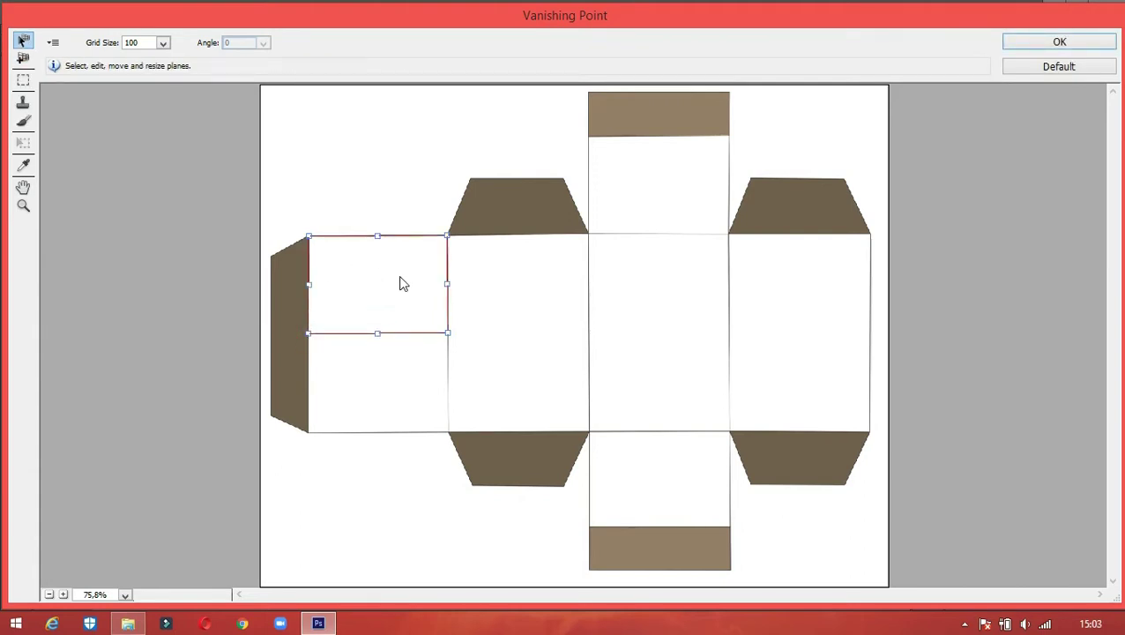
Paste the coffee-bean image, scale it down, fit it into the perspective plane and apply the Vanishing Point filter
key(ctrl+v)
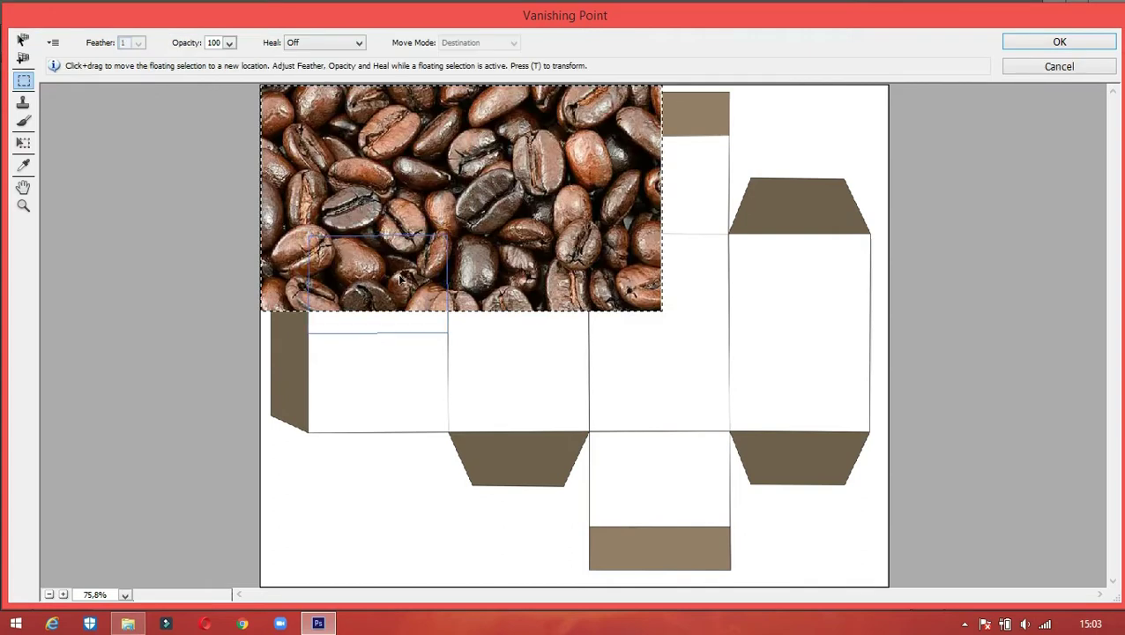
key(alt)
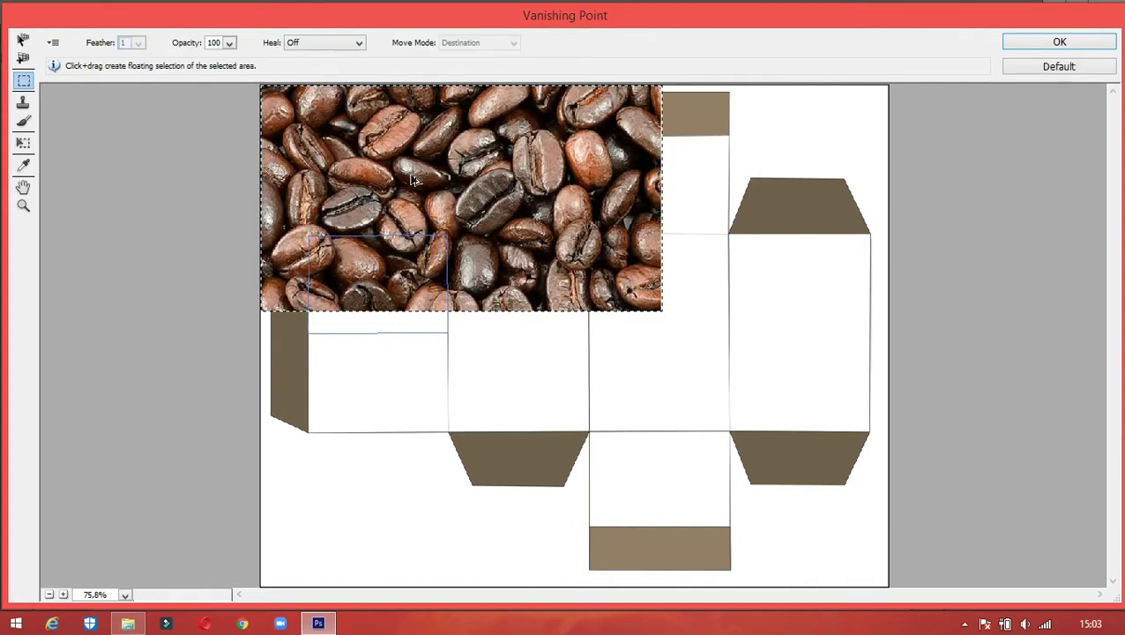
key(t)
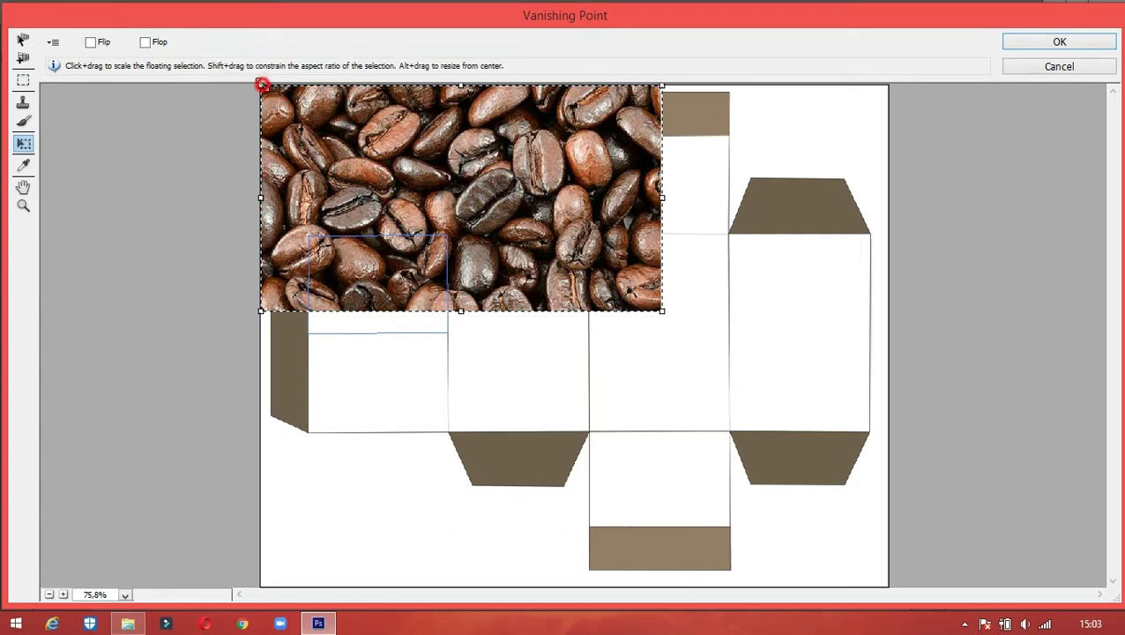
drag(262, 85, 460, 198)
drag(553, 261, 440, 283)
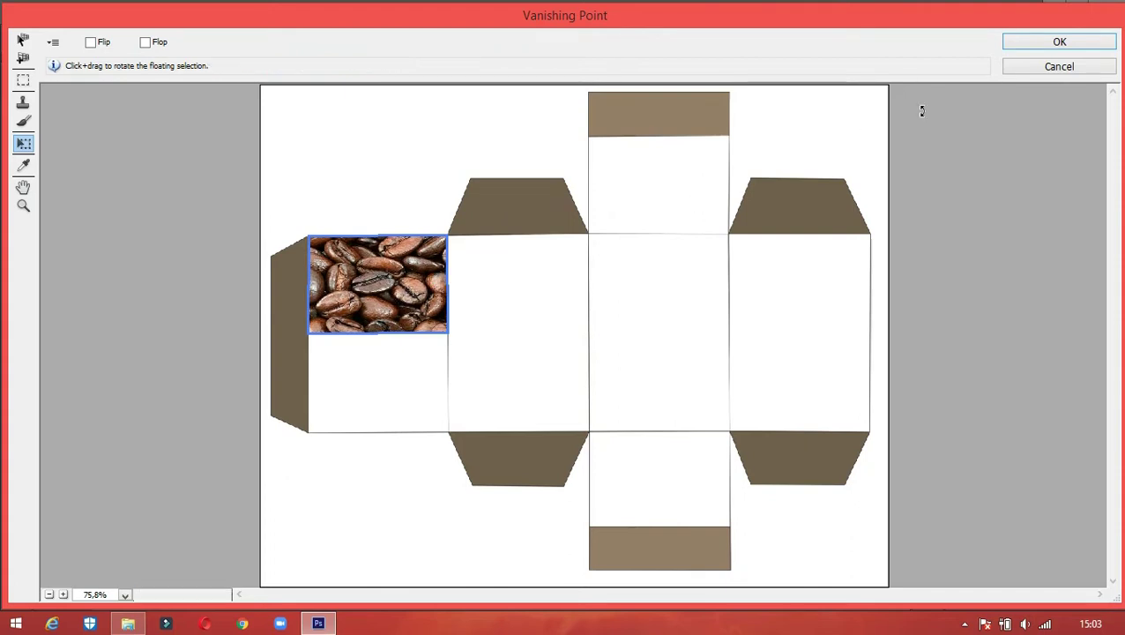
click(1028, 44)
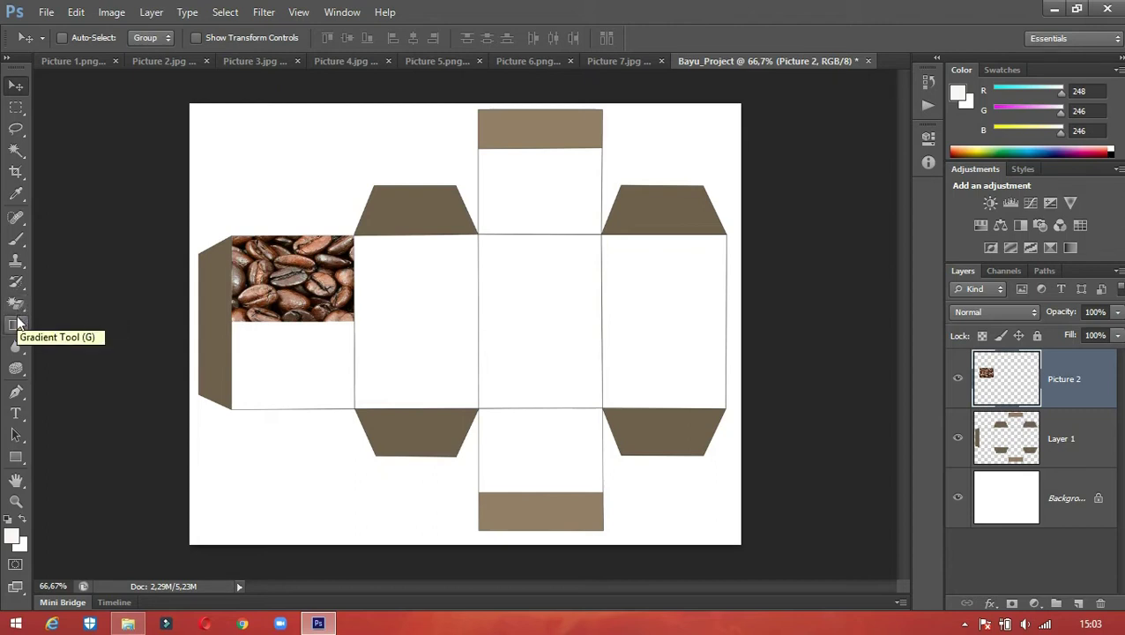
Blur the beans along the lower middle of the coffee-bean image using the Blur tool with a 56 px brush
click(17, 348)
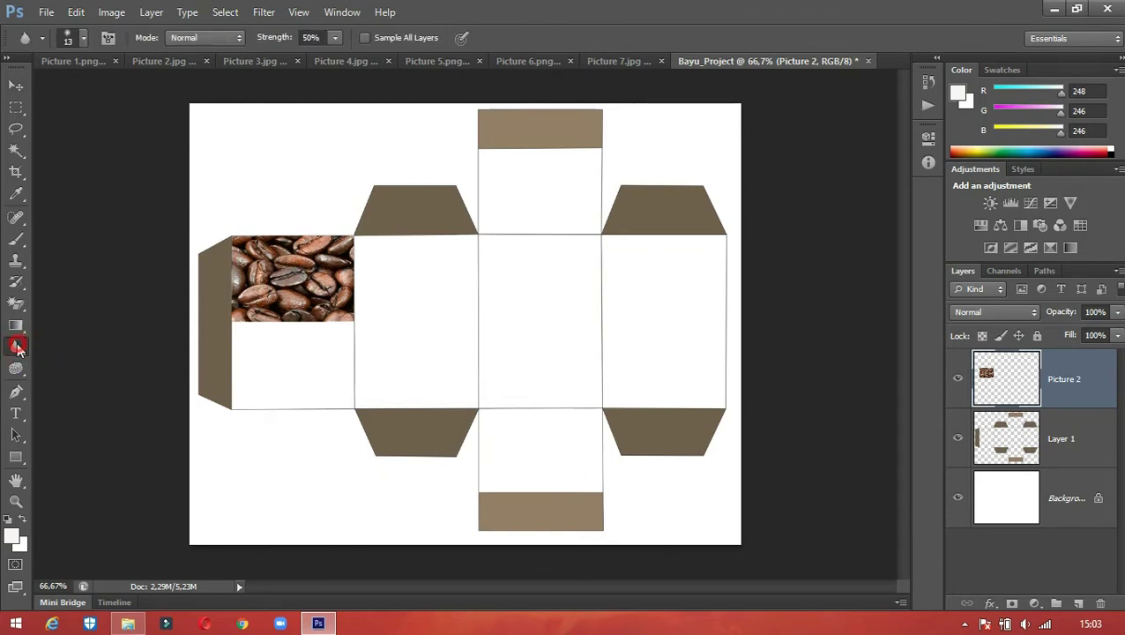
click(17, 348)
click(77, 348)
click(83, 38)
click(70, 88)
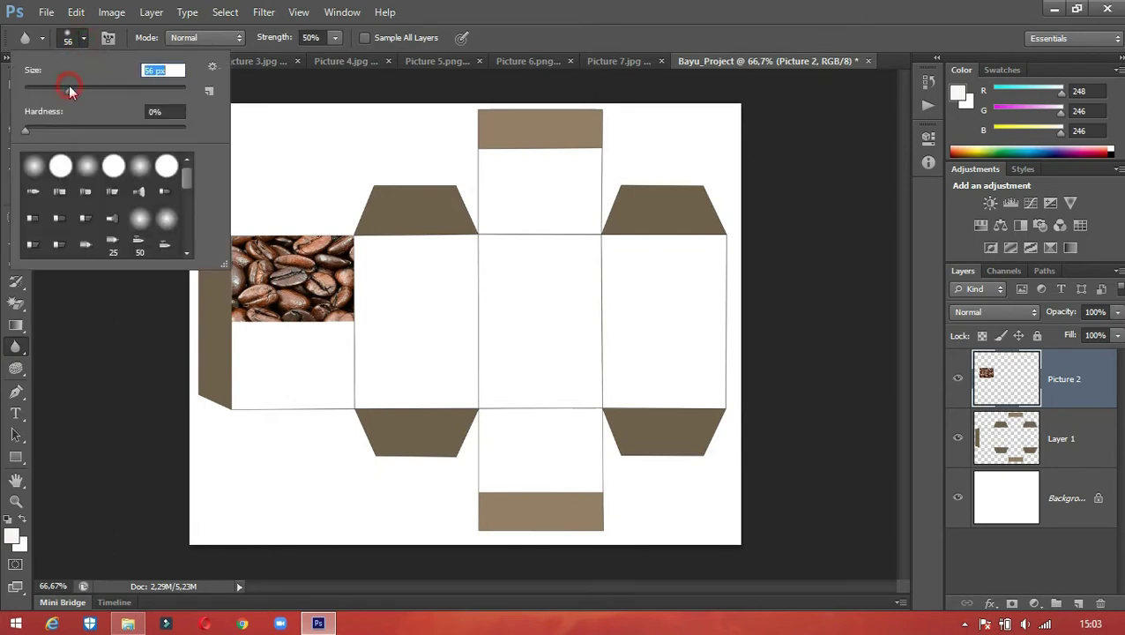
click(89, 39)
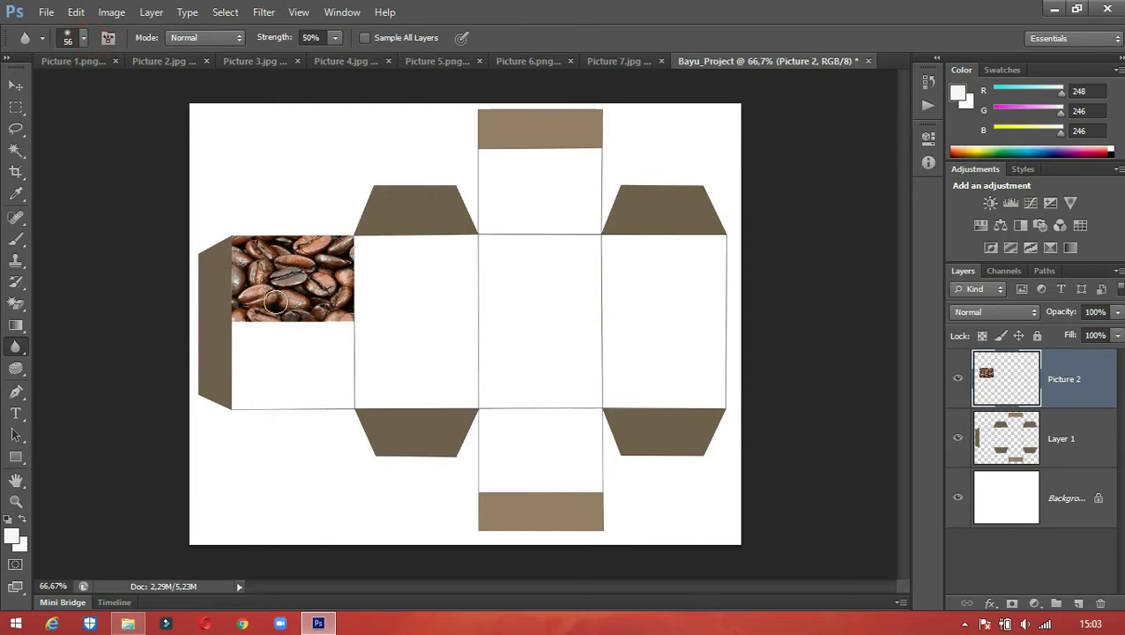
mouse_move(284, 306)
mouse_down()
mouse_move(308, 299)
mouse_move(300, 292)
mouse_move(327, 304)
mouse_move(305, 307)
mouse_up()
mouse_move(278, 312)
mouse_down()
mouse_move(245, 311)
mouse_move(252, 298)
mouse_move(332, 302)
mouse_move(320, 289)
mouse_move(312, 305)
mouse_move(319, 298)
mouse_move(331, 313)
mouse_move(334, 300)
mouse_move(306, 294)
mouse_move(319, 288)
mouse_move(292, 297)
mouse_move(307, 310)
mouse_move(270, 324)
mouse_move(296, 318)
mouse_up()
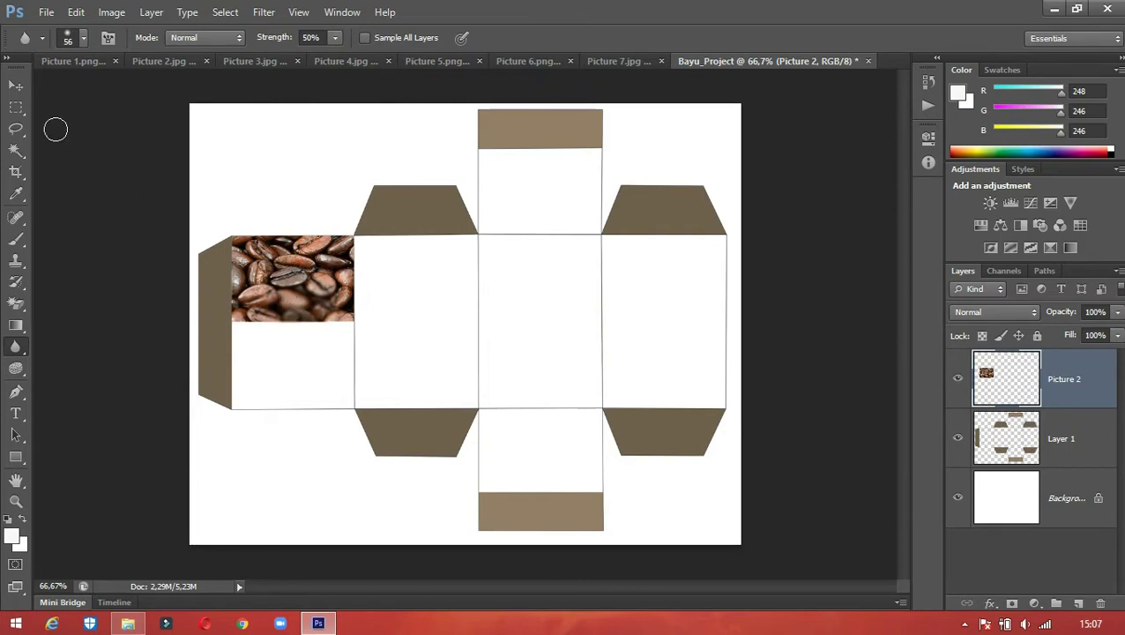
click(16, 86)
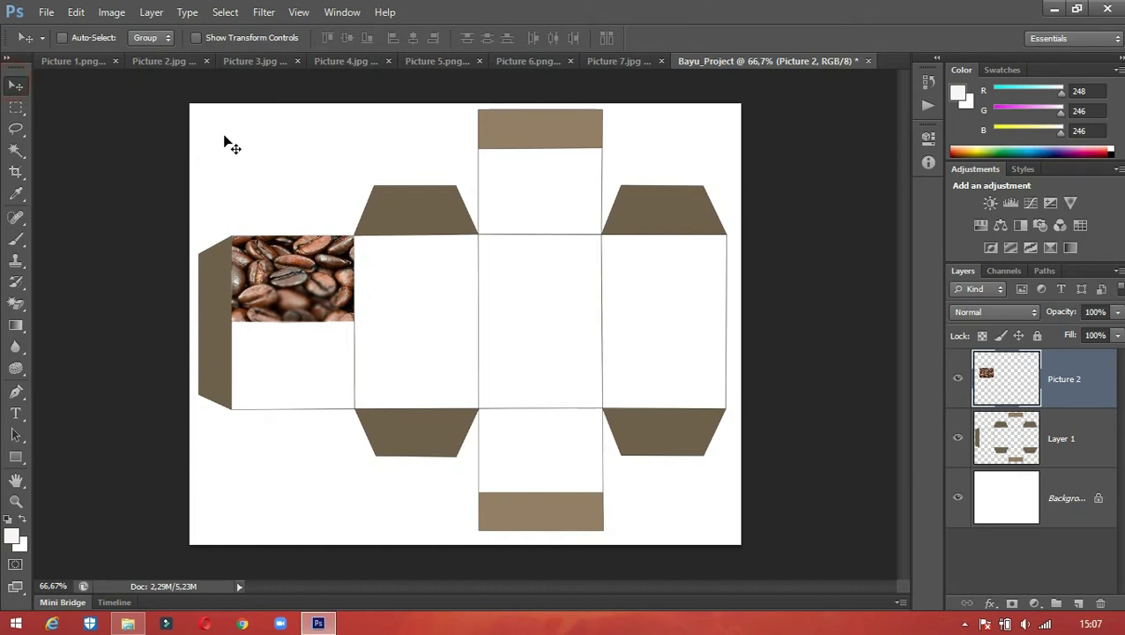
Copy the whole barcode image from Picture 3 and paste it into the Bayu_Project document
click(249, 63)
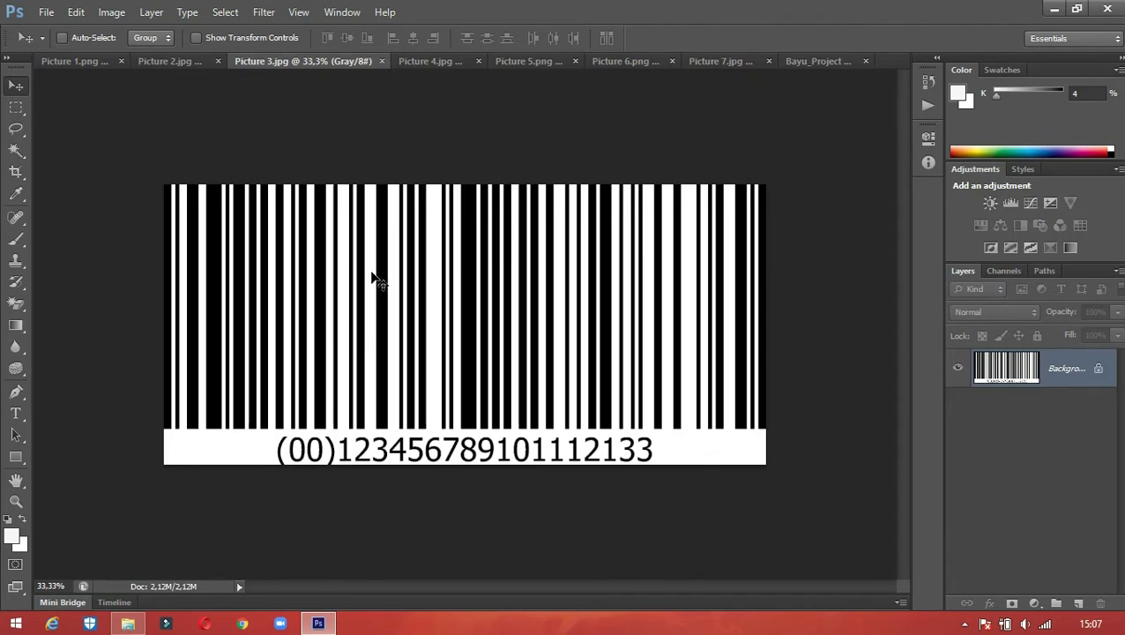
key(ctrl+a)
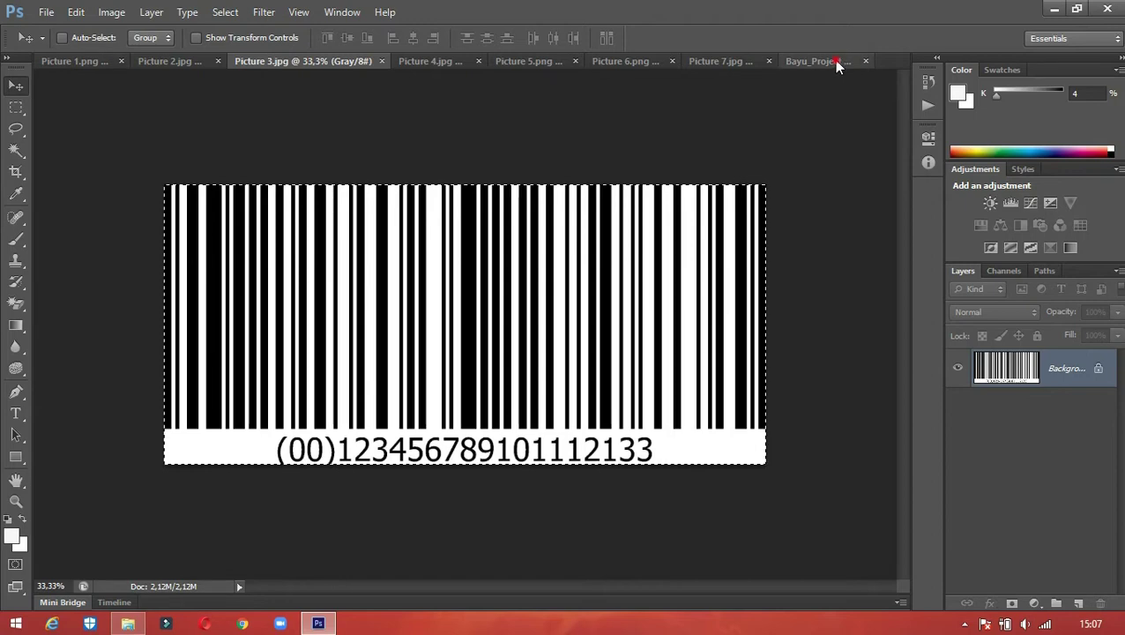
click(811, 62)
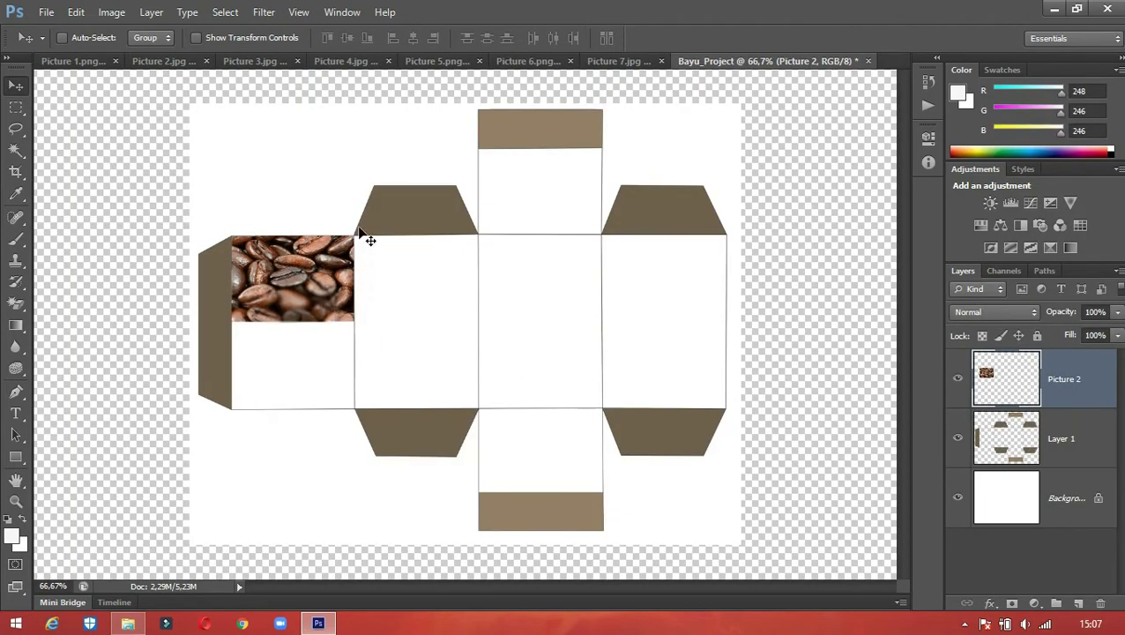
key(ctrl+v)
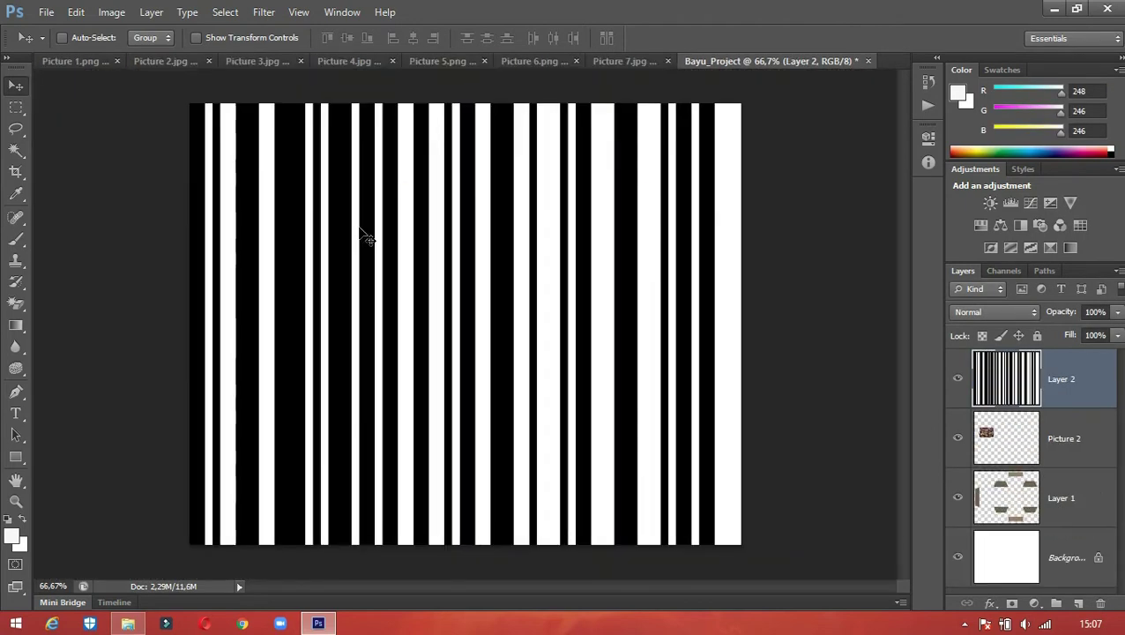
Scale the barcode to about 5.6%, centre it over the lower edge of the coffee-bean image and apply the transformation
key(ctrl+t)
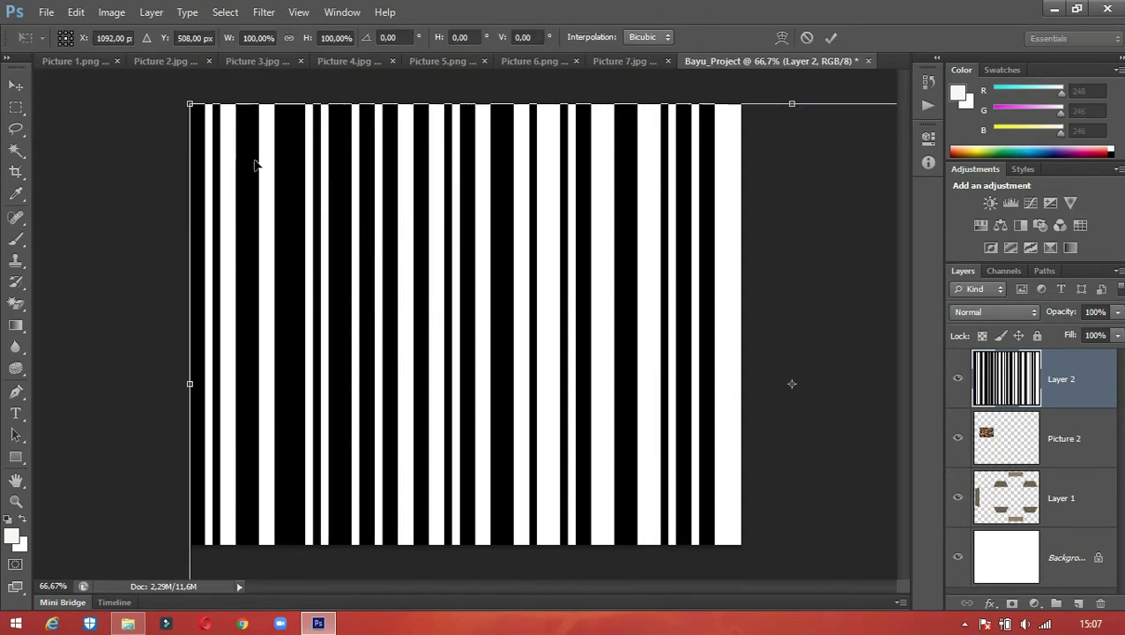
drag(189, 104, 638, 313)
drag(694, 457, 388, 302)
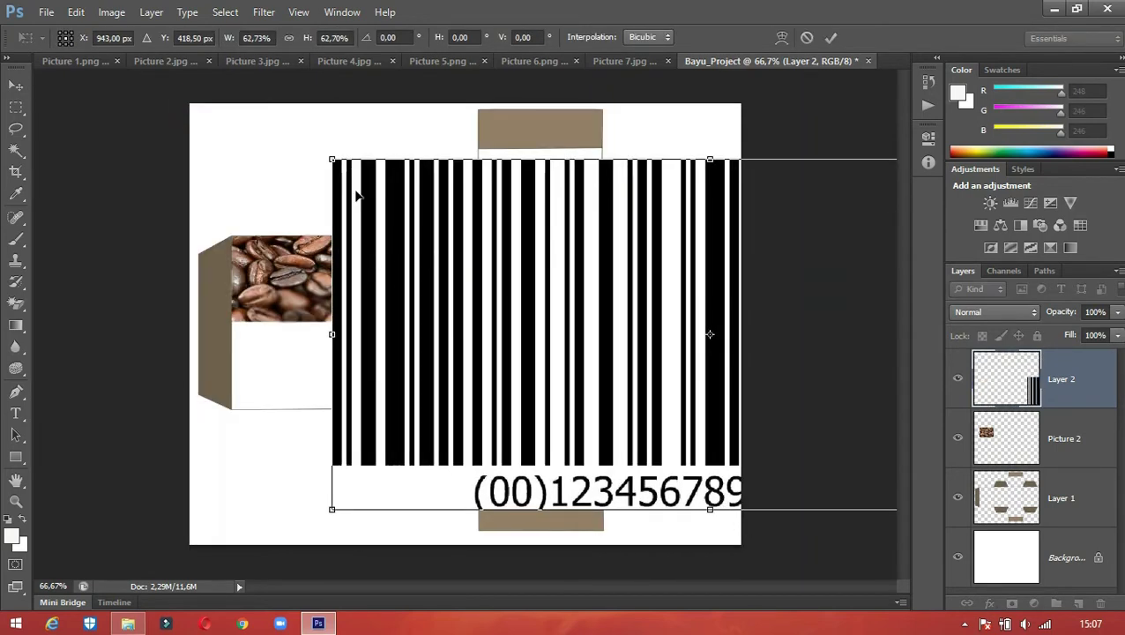
drag(328, 156, 718, 394)
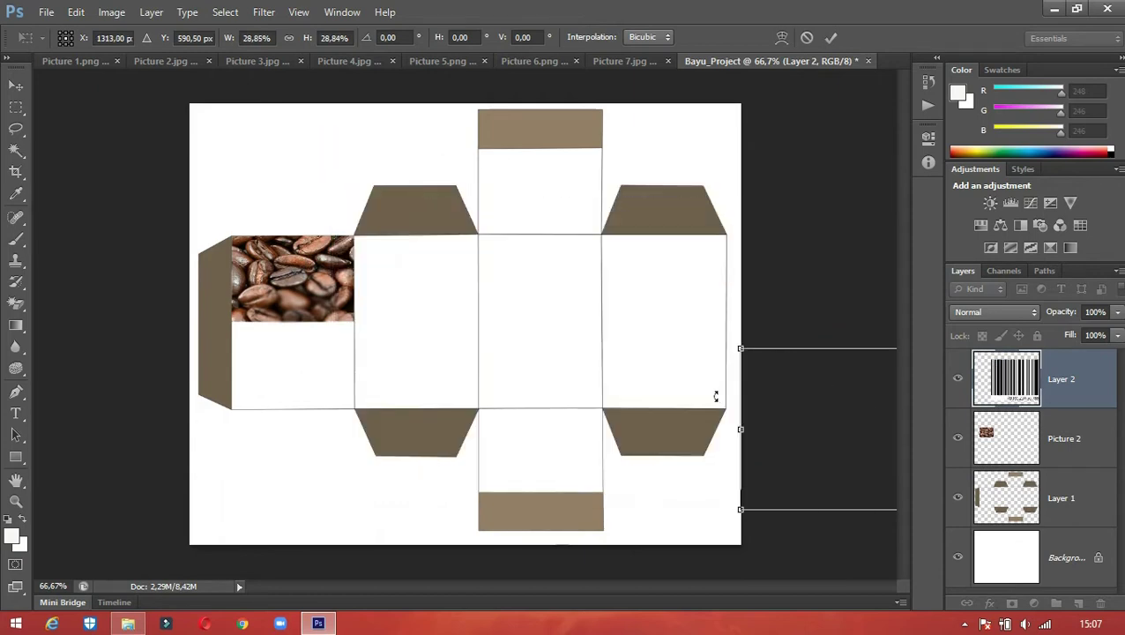
drag(786, 428, 305, 328)
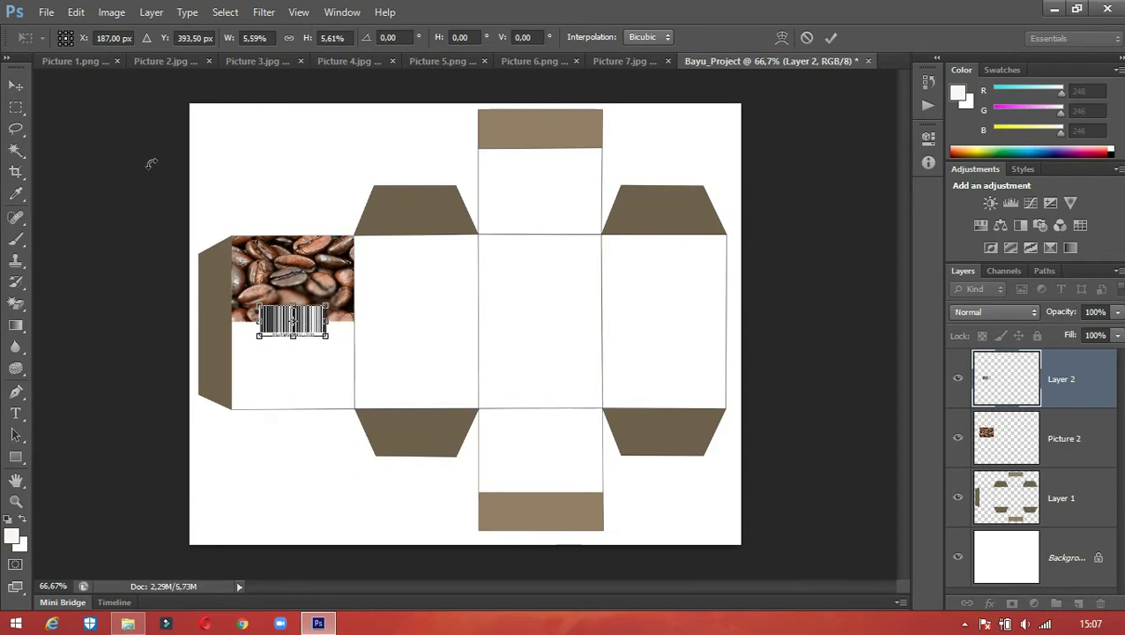
click(14, 86)
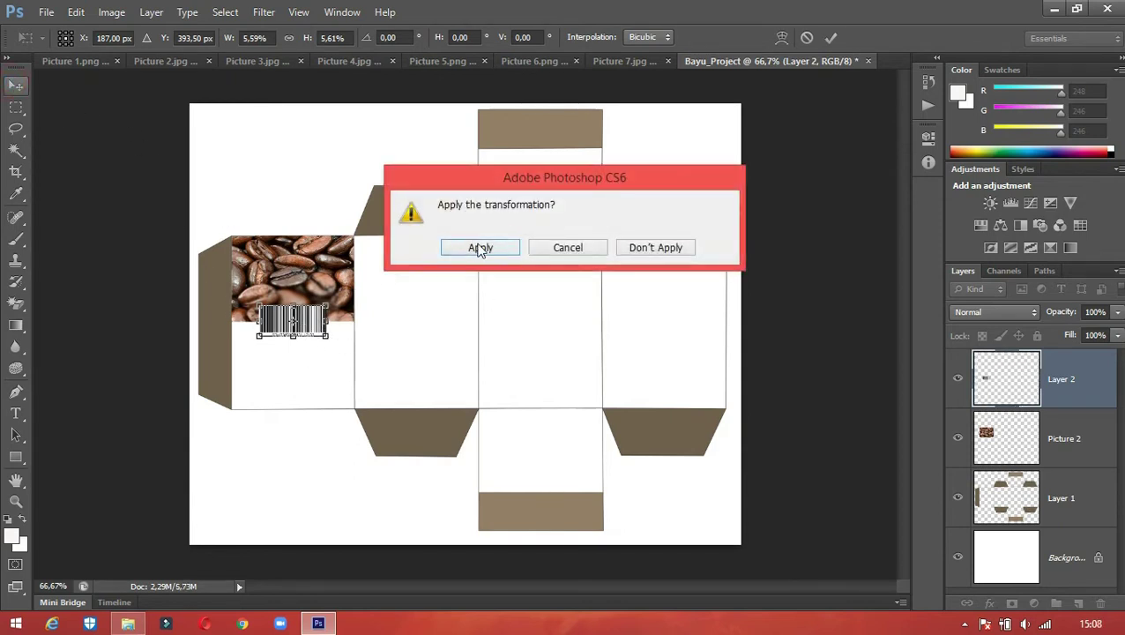
click(476, 248)
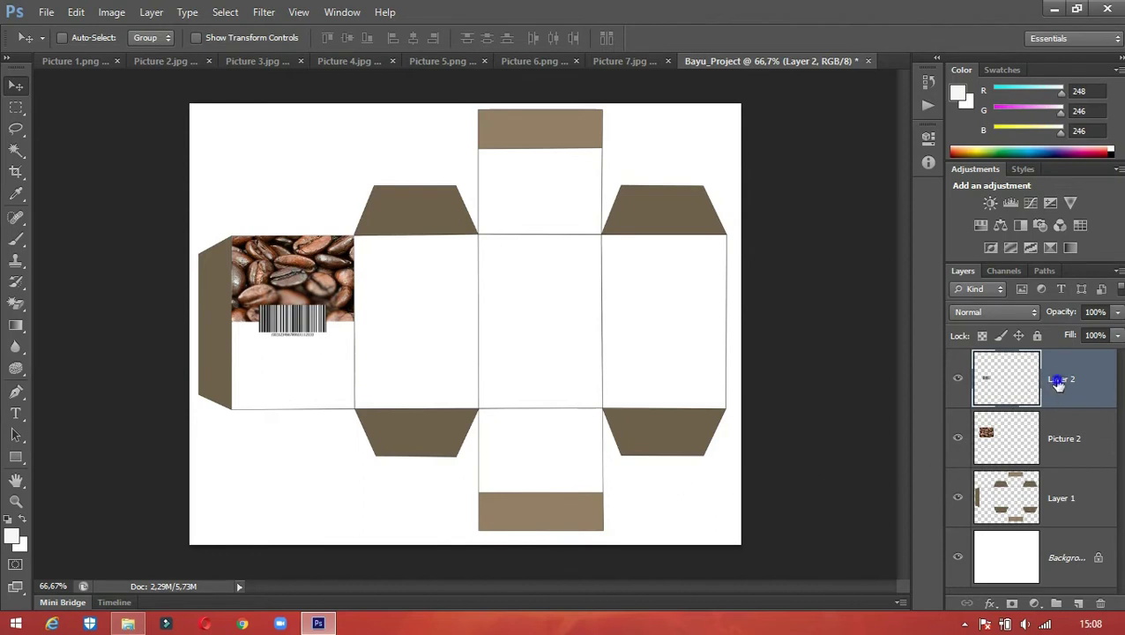
Rename the barcode layer as "Picture 3"
right_click(1058, 383)
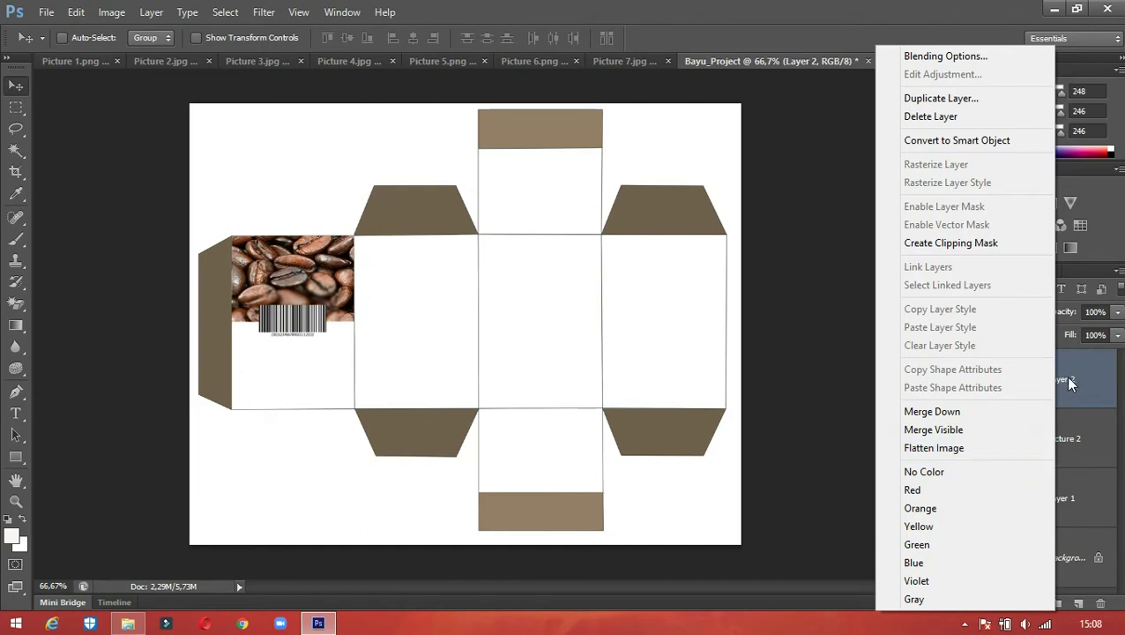
click(1064, 375)
double_click(1060, 379)
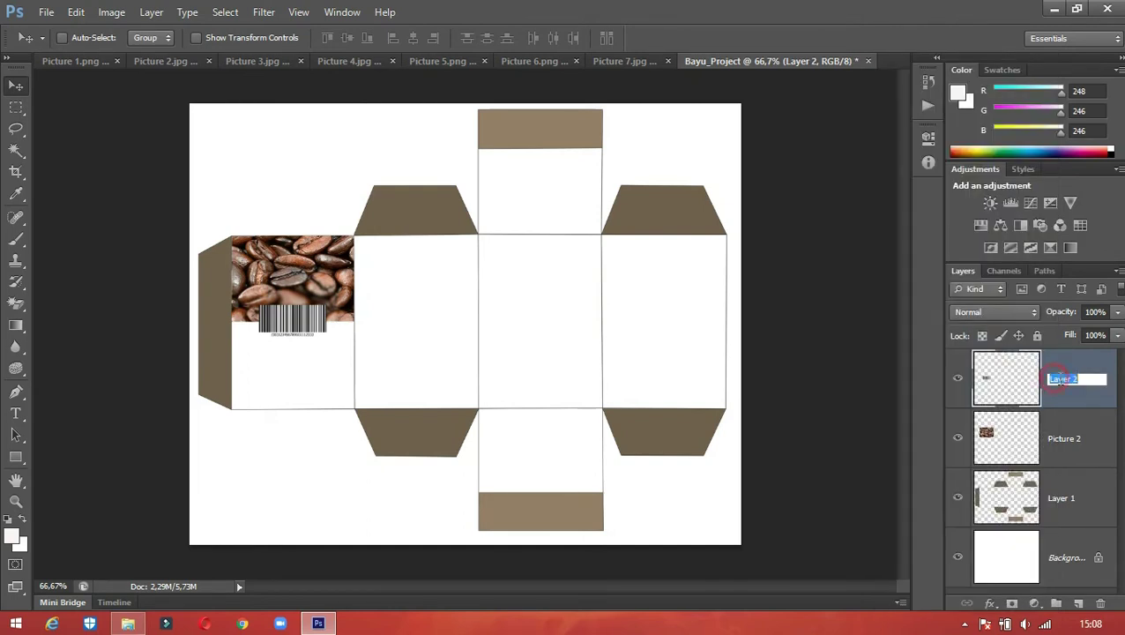
text(Picture 3)
key(Return)
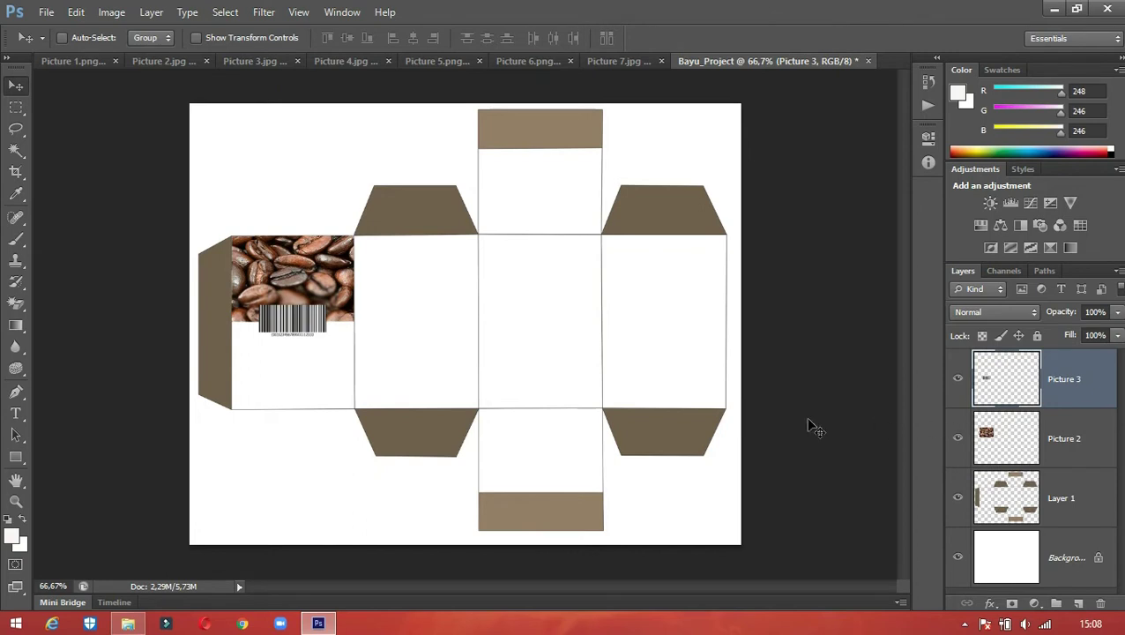
Draw a rectangle shape of about 220 × 160 px covering the lower half of the leftmost white panel
click(15, 459)
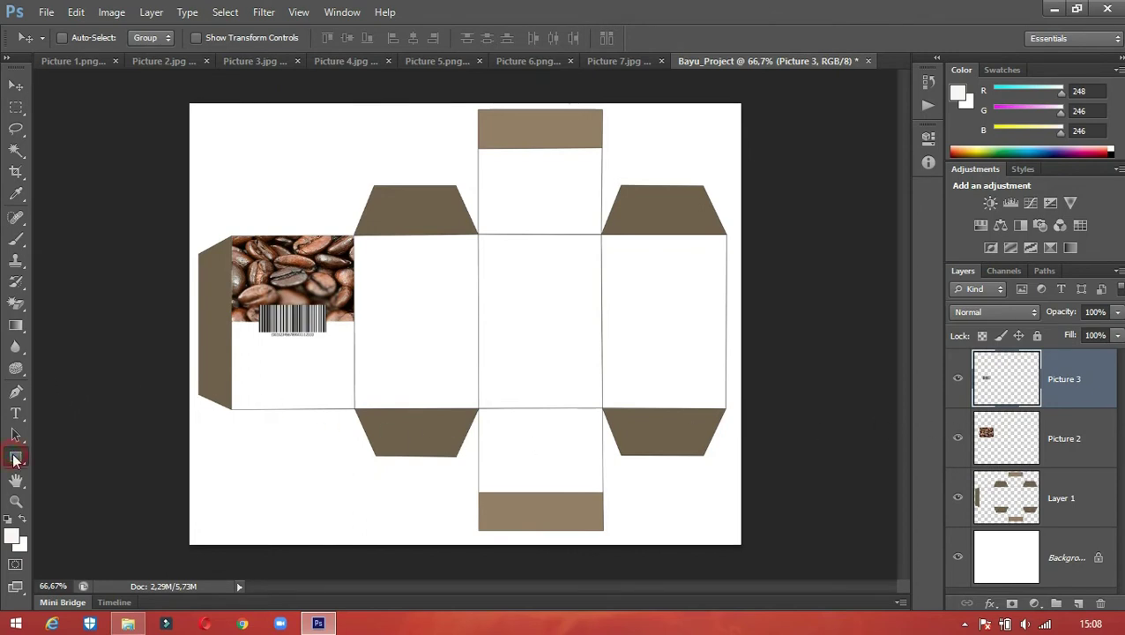
right_click(15, 458)
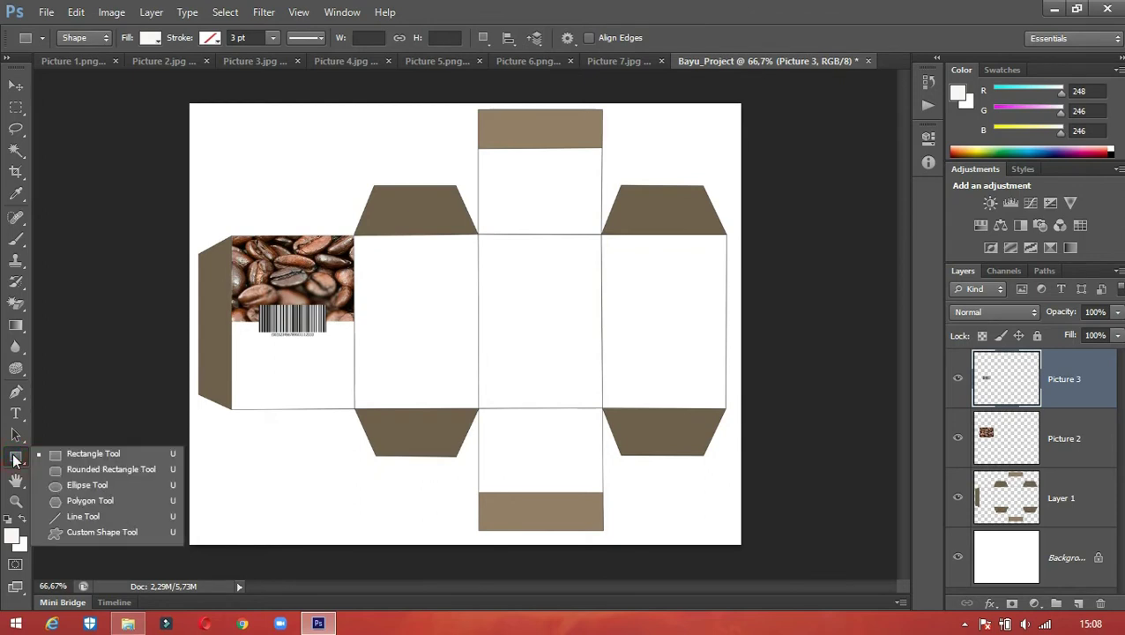
click(93, 455)
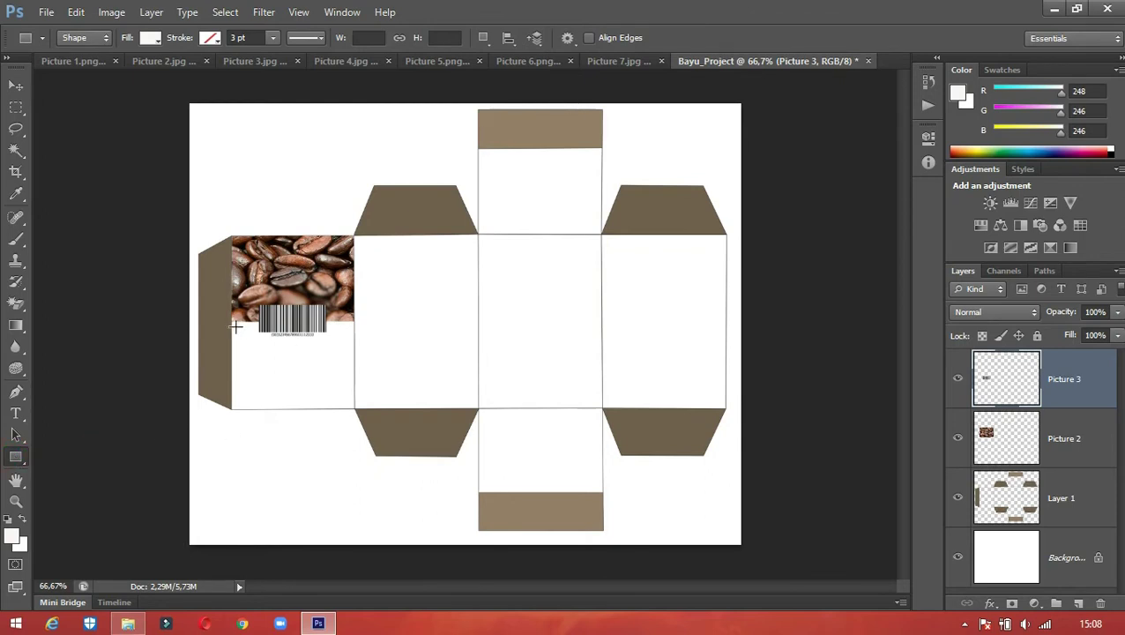
drag(232, 322, 353, 409)
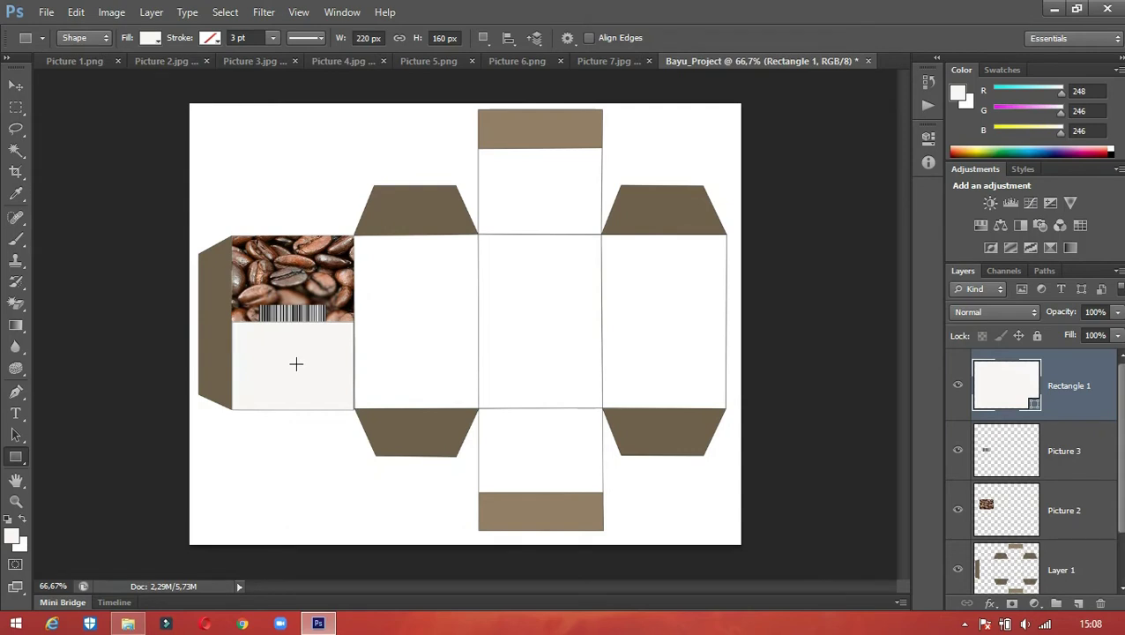
Give the rectangle a linear gradient fill and set the gradient's black colour stop to brown #7b6737
click(159, 40)
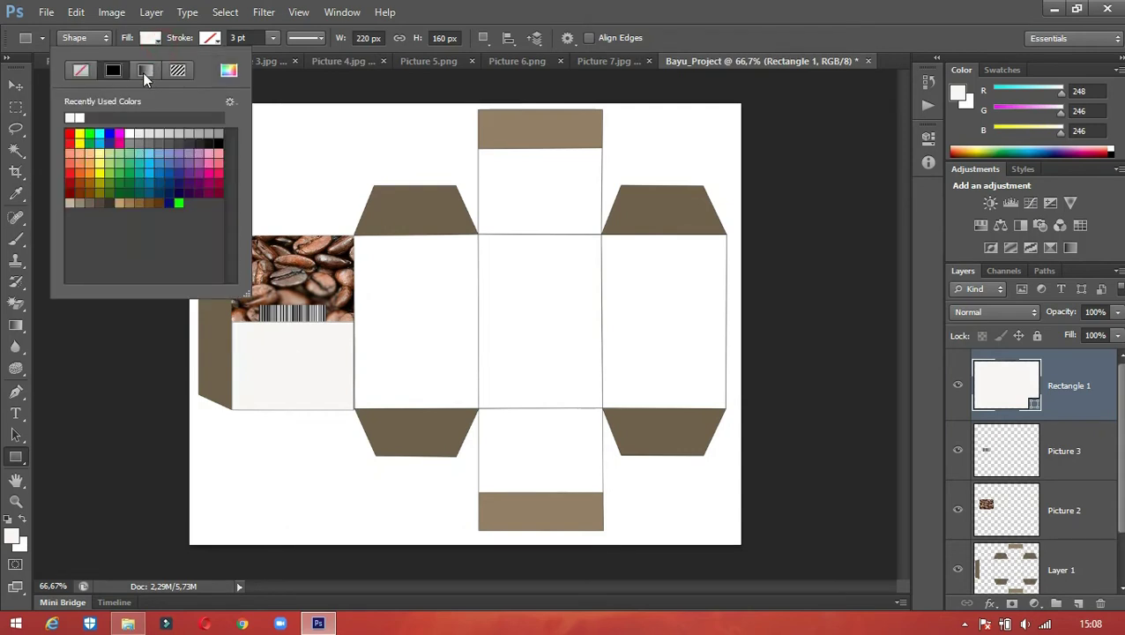
click(146, 72)
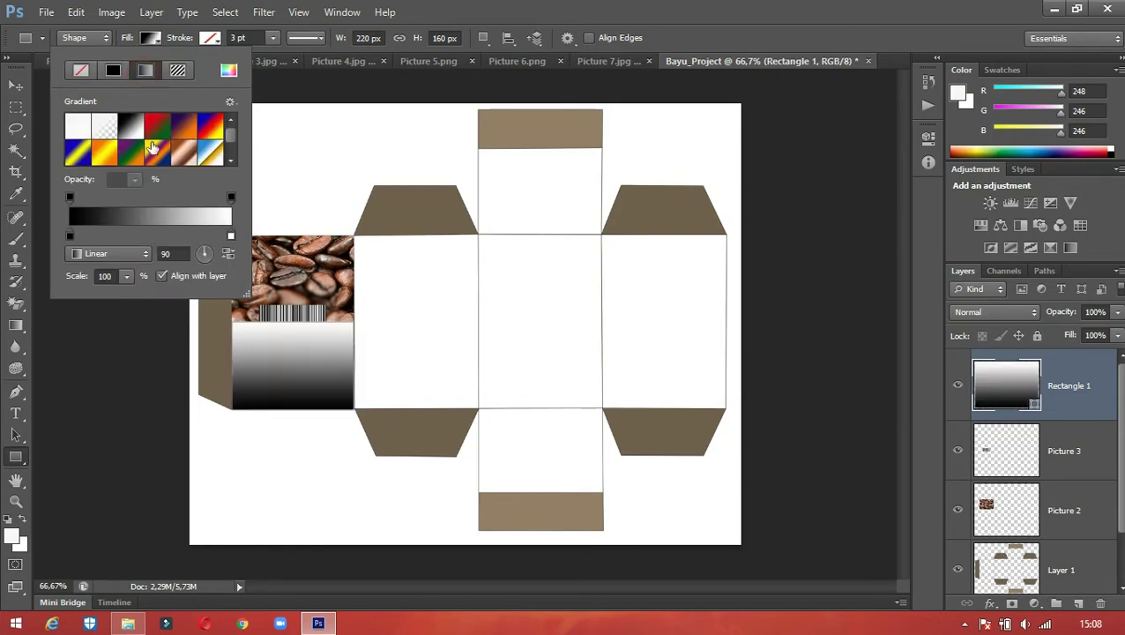
double_click(70, 235)
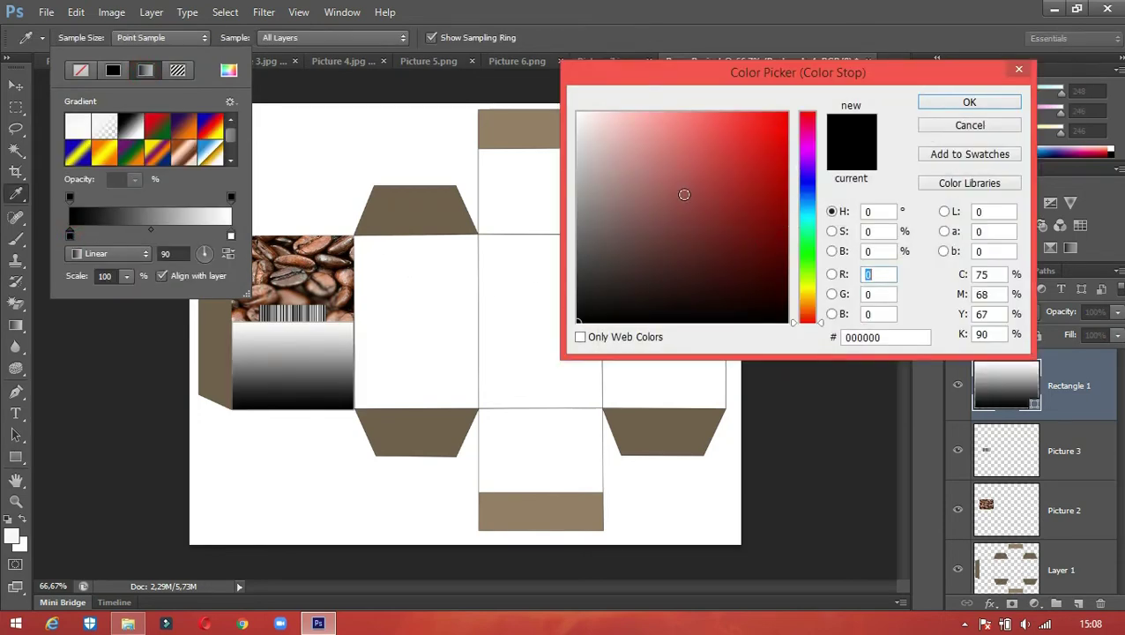
click(634, 269)
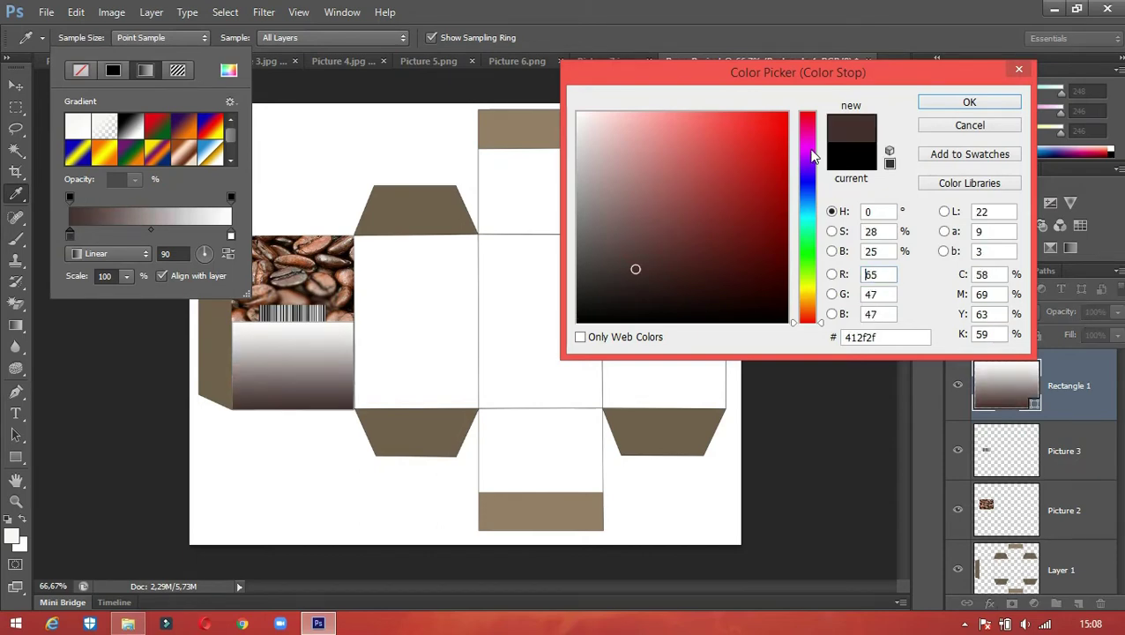
drag(807, 157, 804, 255)
drag(802, 300, 795, 300)
click(731, 253)
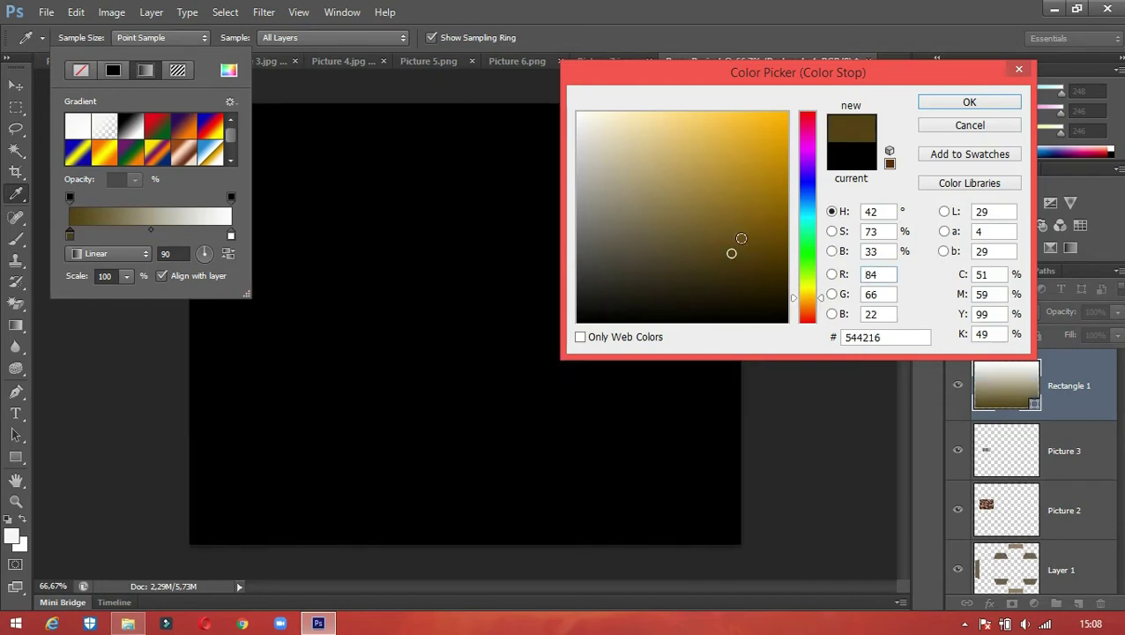
click(687, 248)
click(720, 233)
click(695, 221)
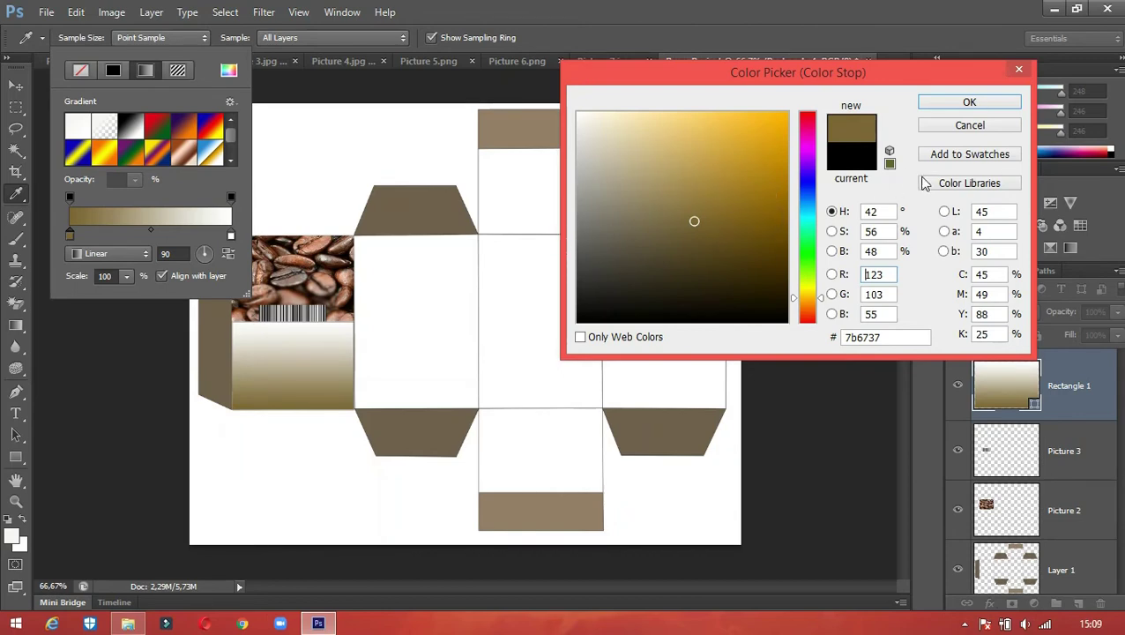
click(969, 103)
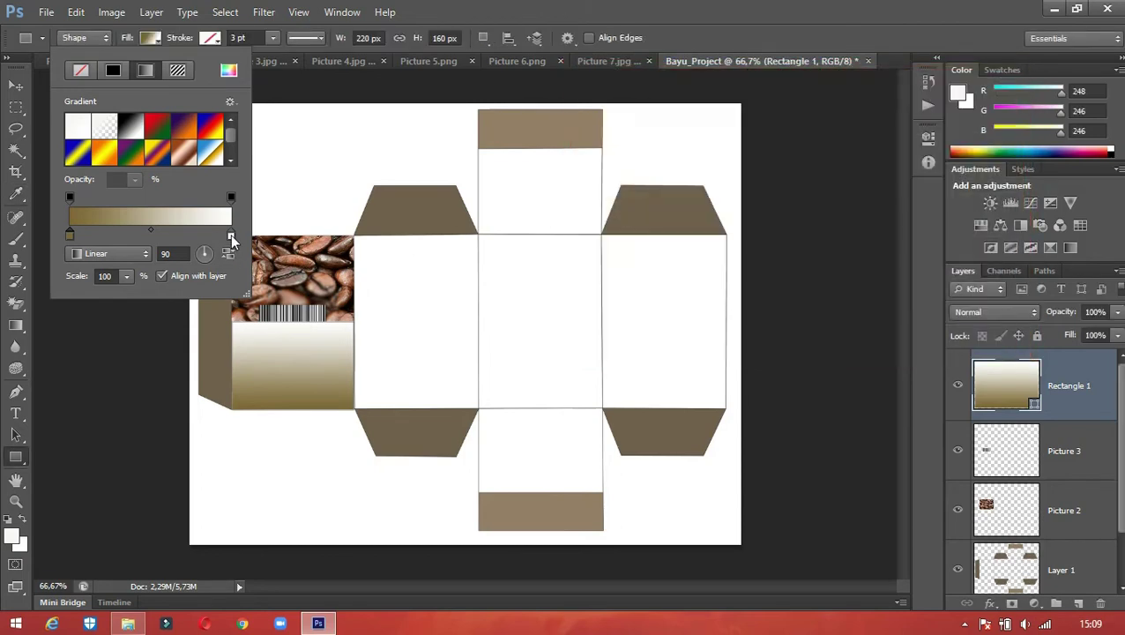
Set the white colour stop of the rectangle's gradient to pale cream #ece8ca
double_click(231, 235)
click(808, 281)
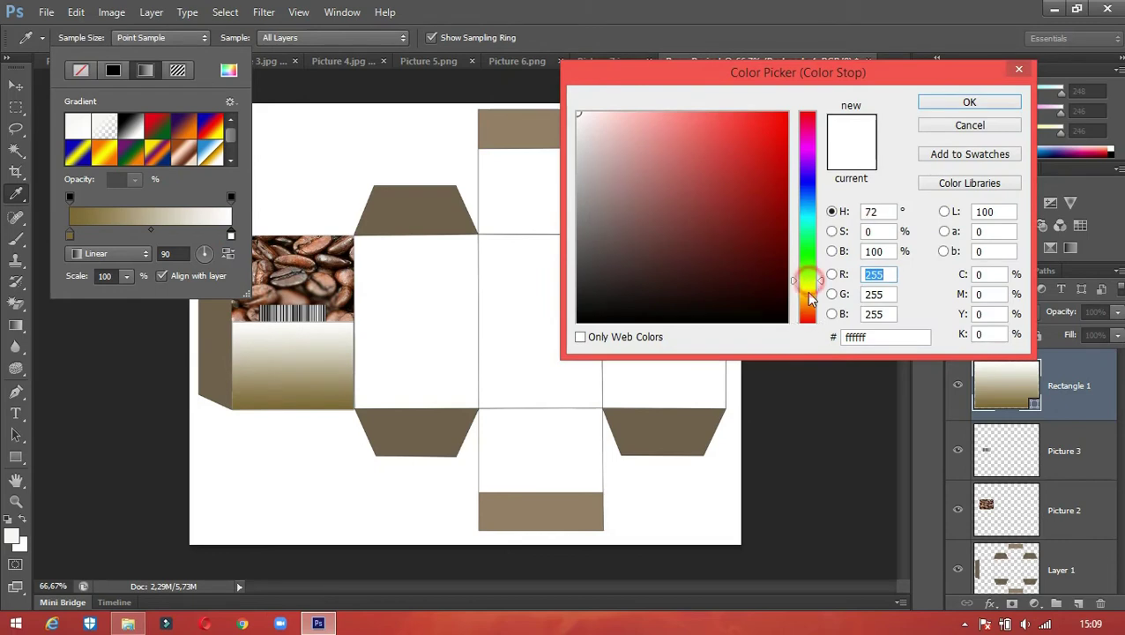
drag(809, 298, 810, 307)
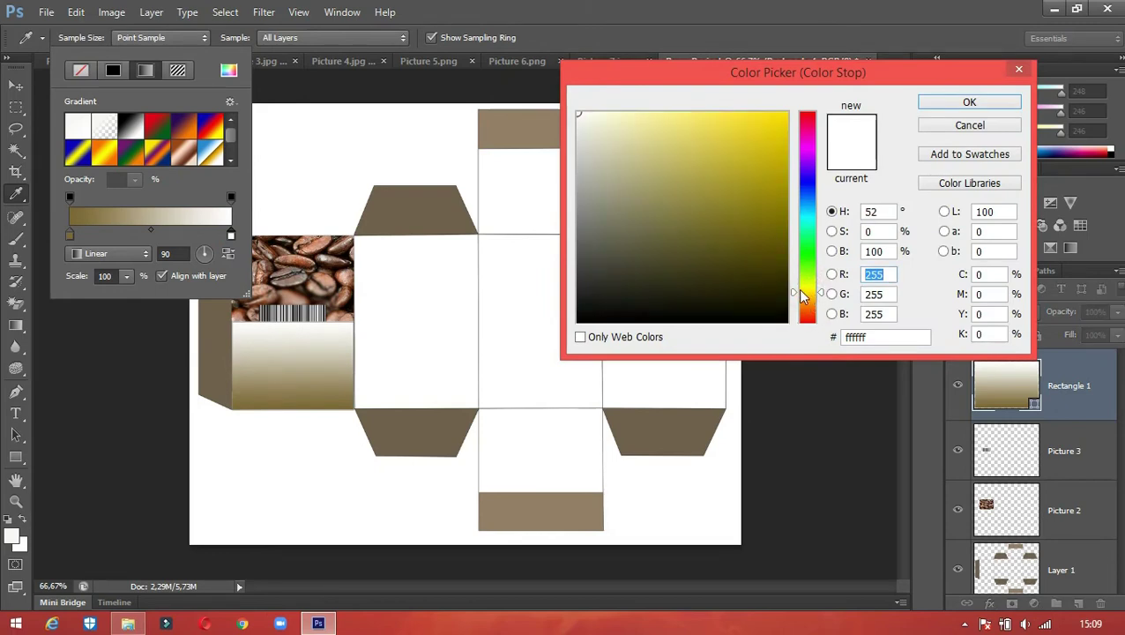
click(762, 252)
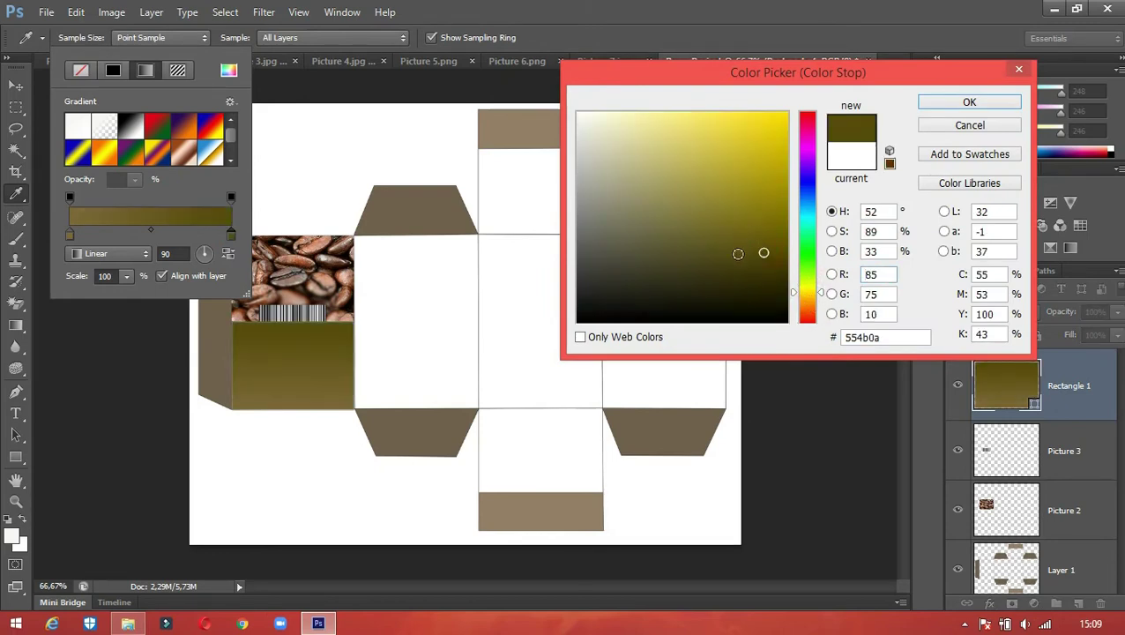
drag(738, 253, 730, 289)
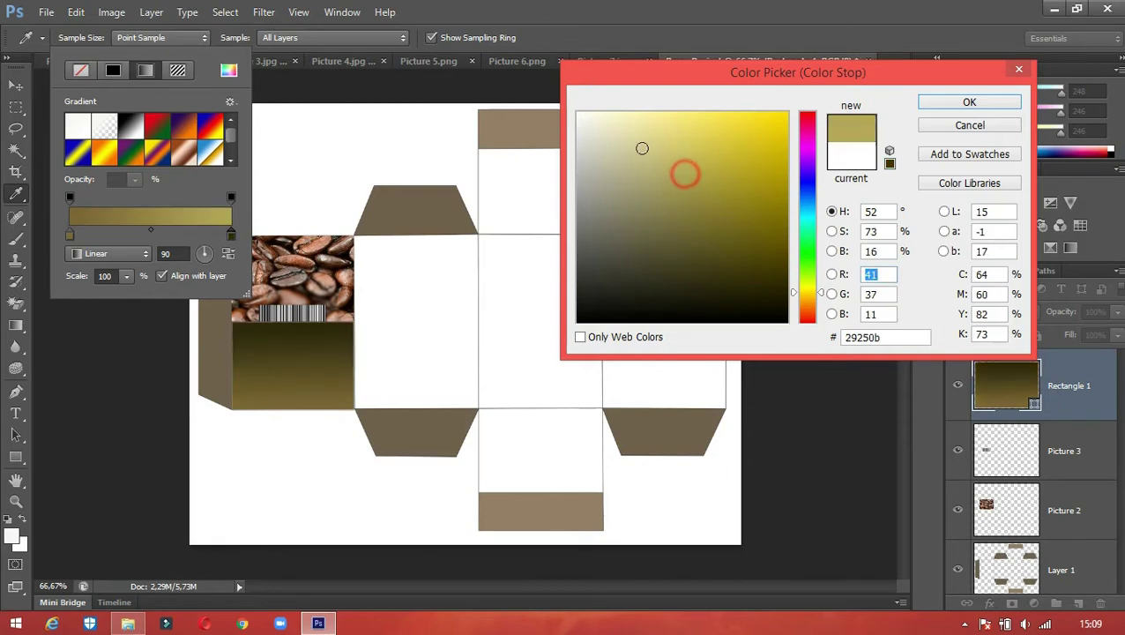
mouse_move(641, 148)
mouse_down()
mouse_move(634, 125)
mouse_move(609, 127)
mouse_up()
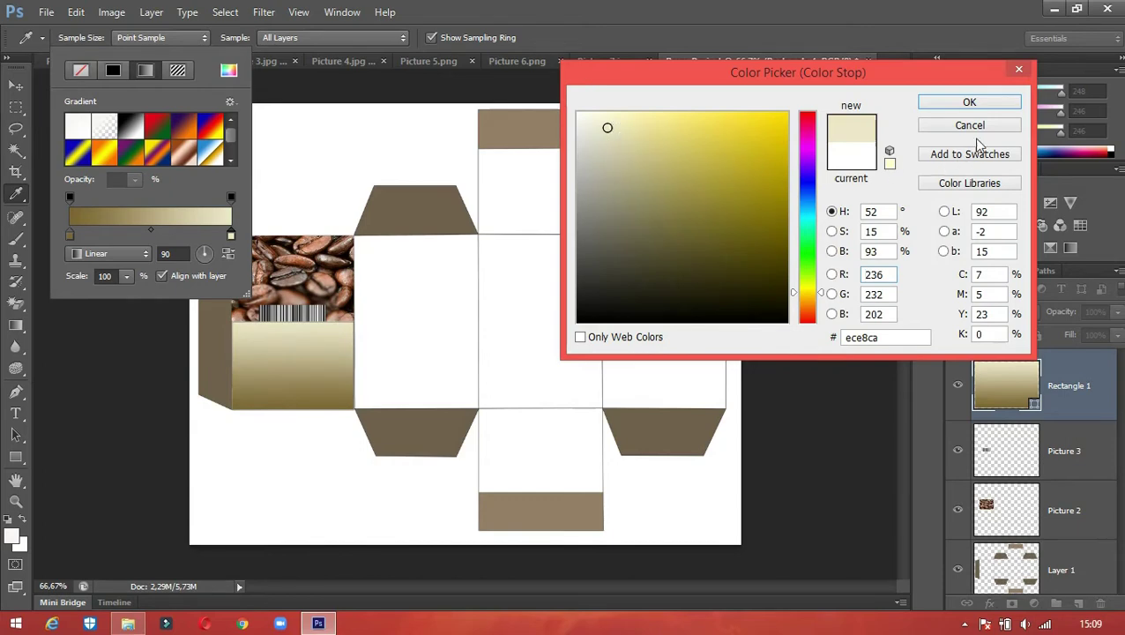
click(986, 104)
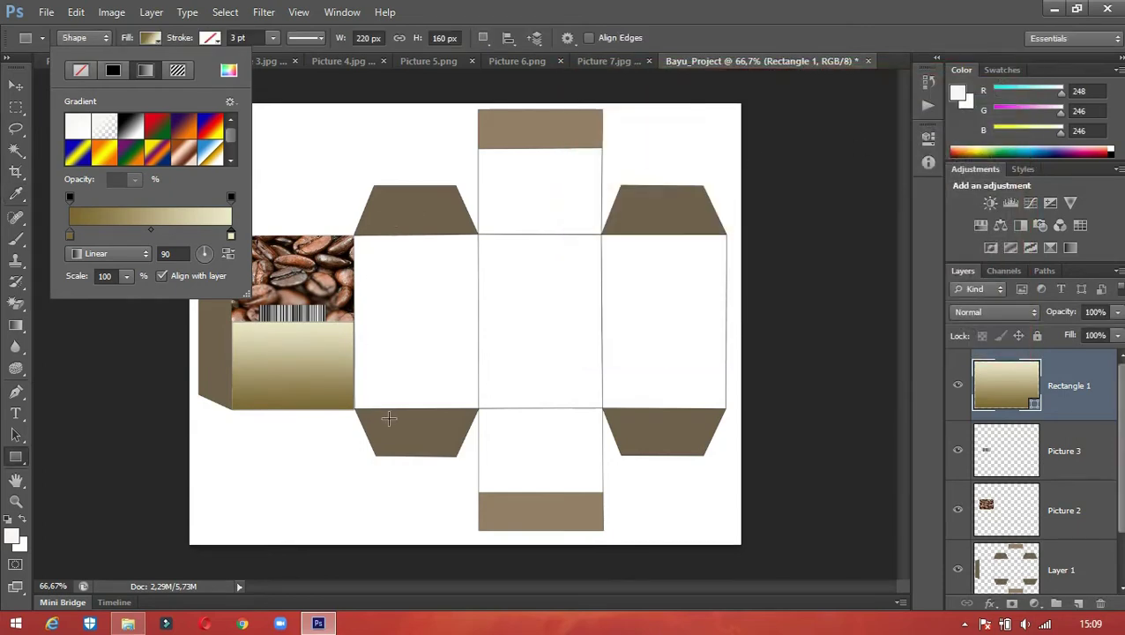
Move the gradient rectangle's layer beneath the Picture 3 and Picture 2 layers
click(157, 46)
click(16, 85)
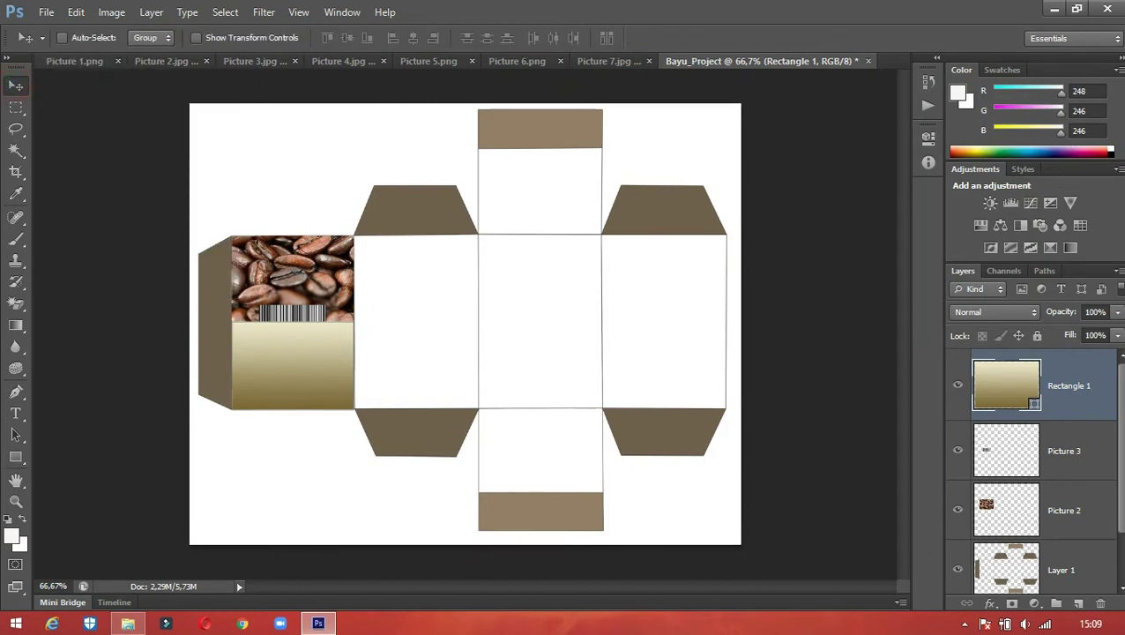
drag(1058, 395, 1058, 483)
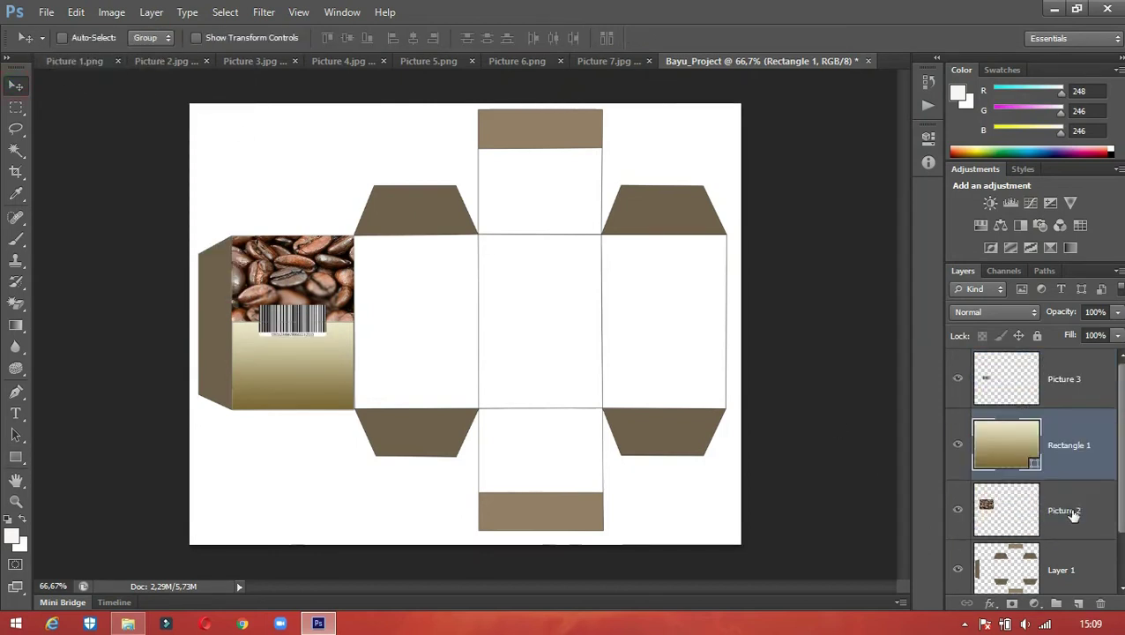
click(391, 325)
click(774, 389)
click(163, 398)
drag(1070, 450, 1066, 545)
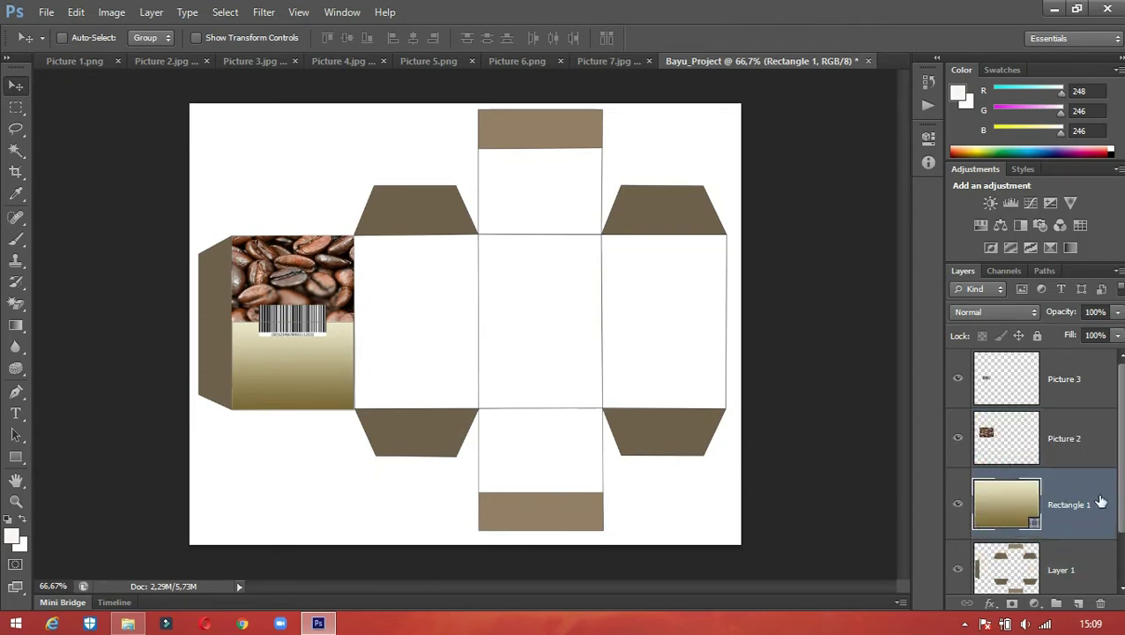
click(130, 435)
click(1037, 379)
Duplicate the Rectangle 1 layer within the same document and move the copy onto the white panel below the centre panel
right_click(1005, 502)
right_click(1063, 511)
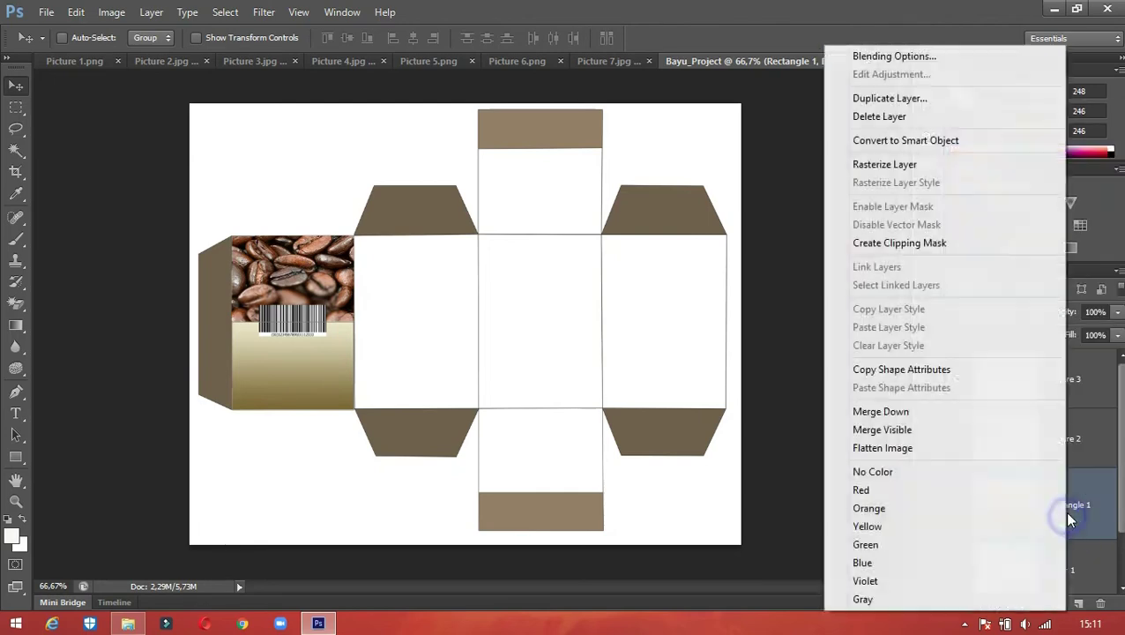
click(913, 102)
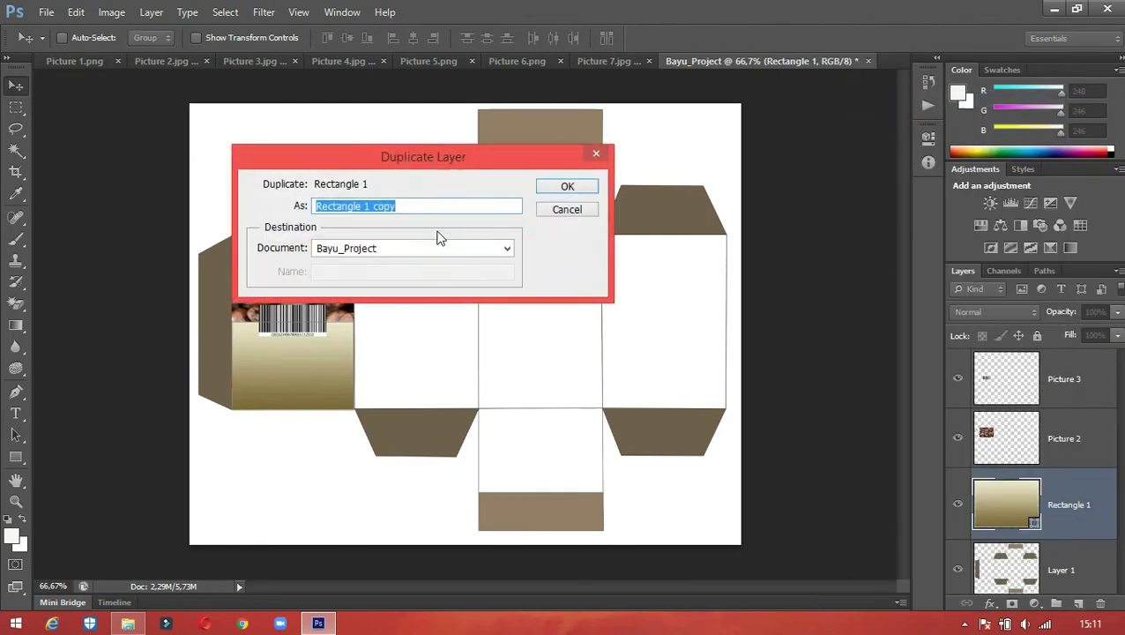
click(412, 205)
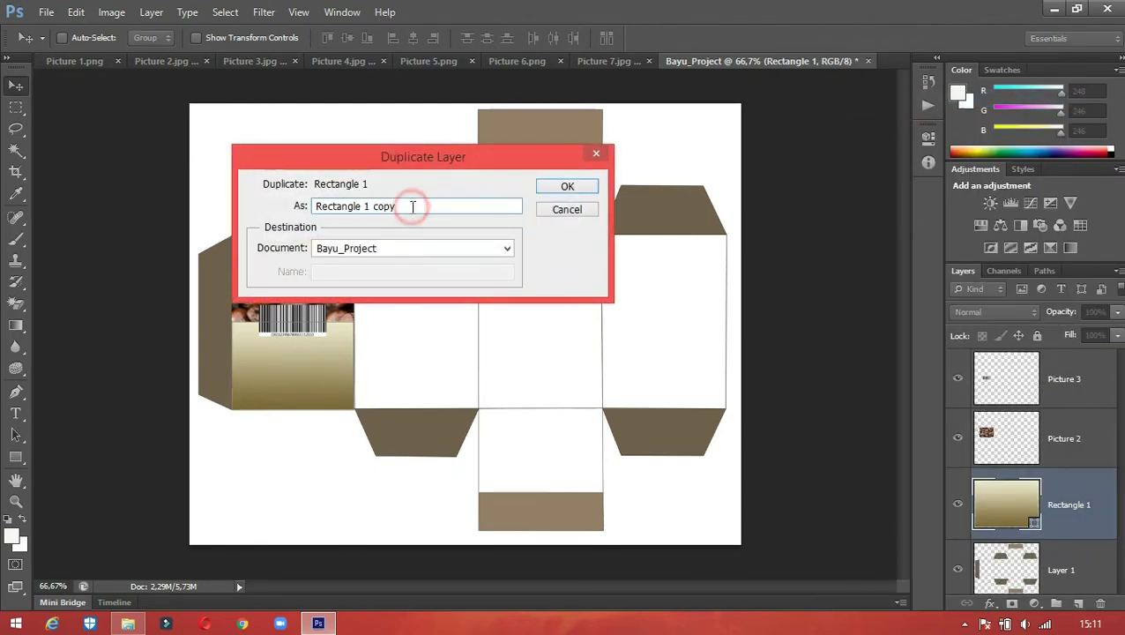
click(570, 185)
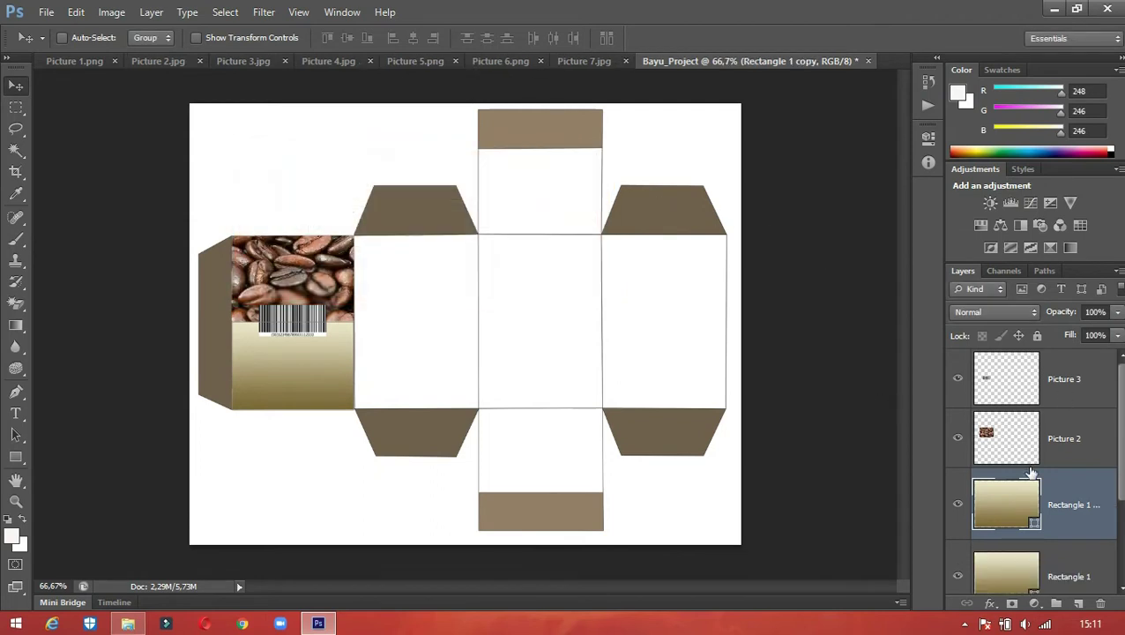
drag(343, 370, 566, 444)
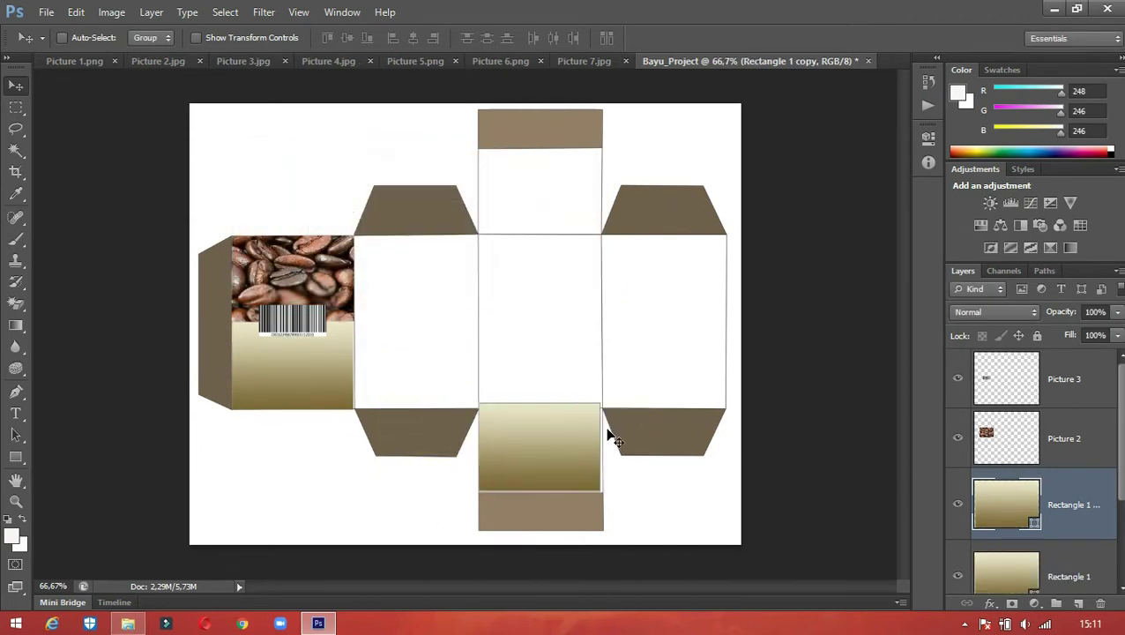
Transform the rectangle copy to 100% width and about 94.4% height, fitting it between the centre panel and the light brown flap
key(ctrl+t)
drag(598, 404, 595, 408)
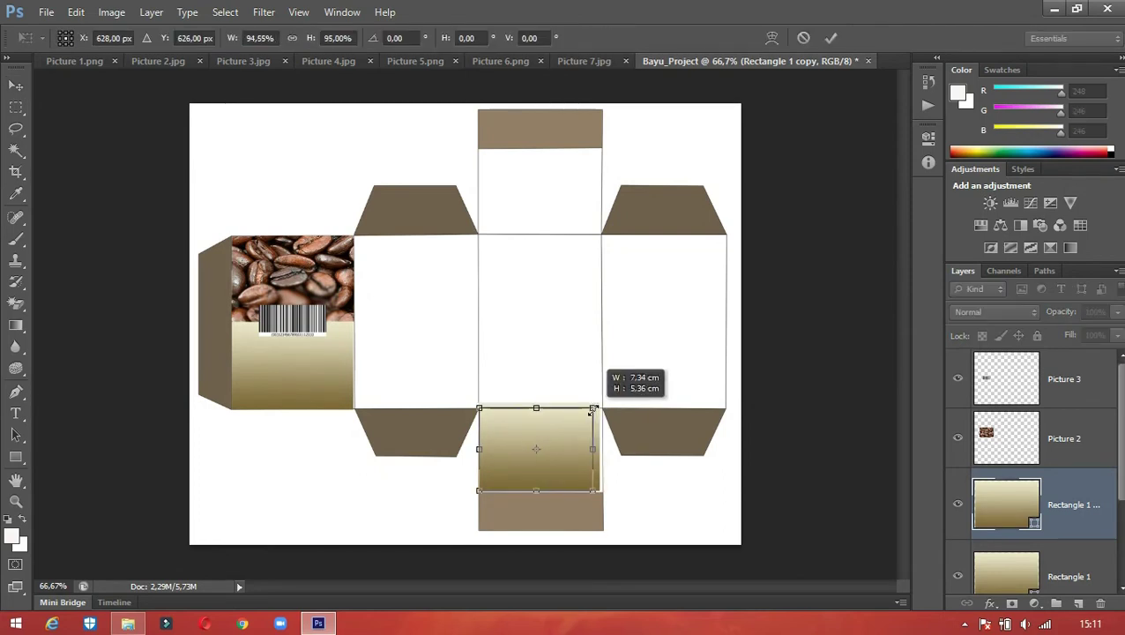
key(Right)
key(Right)
key(Down)
key(Left)
key(Left)
key(Left)
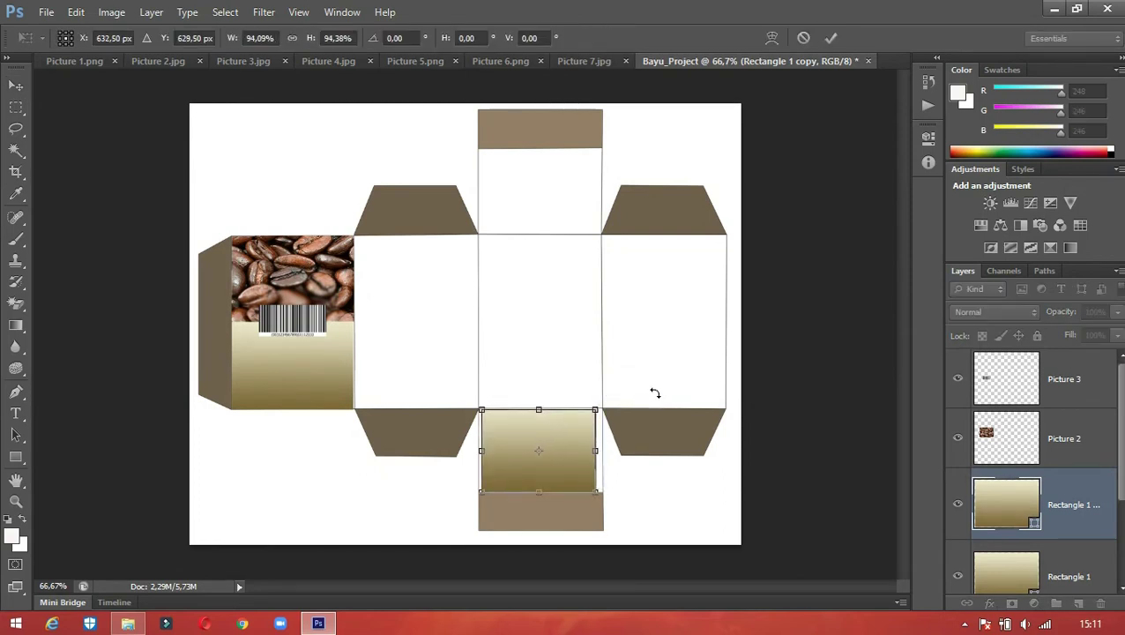
key(Down)
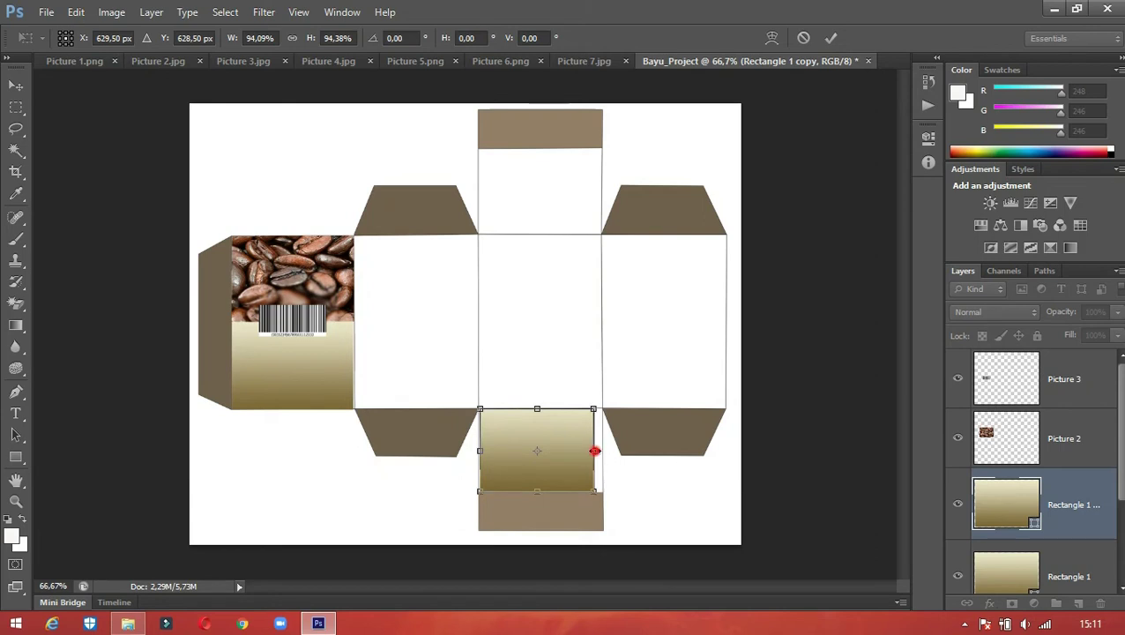
drag(595, 451, 603, 450)
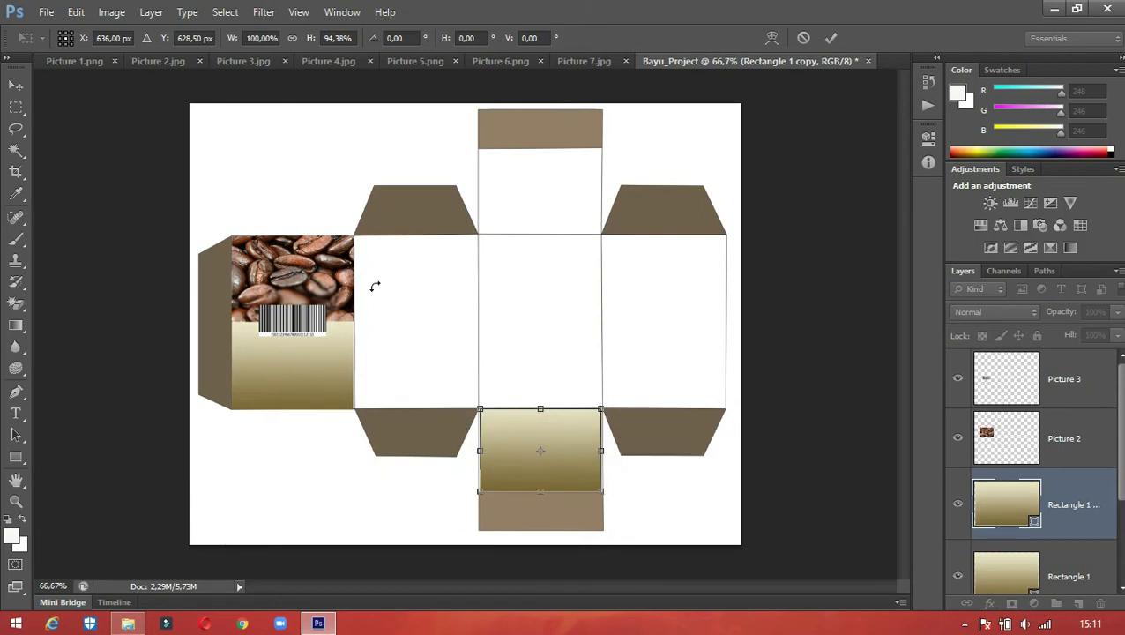
click(21, 88)
click(473, 248)
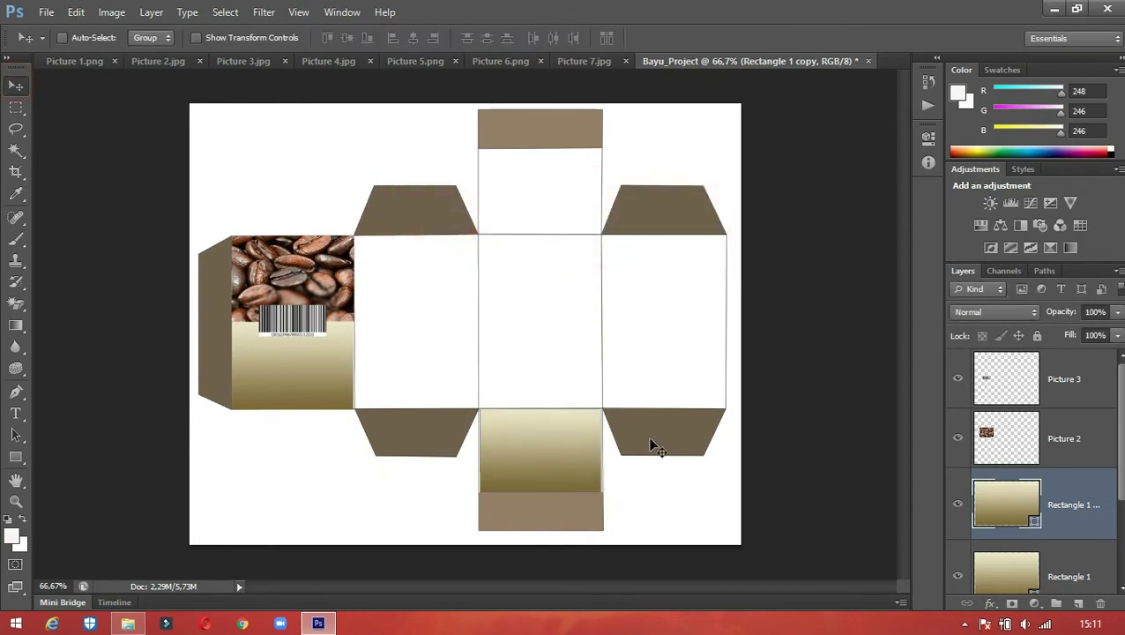
Widen the rectangle copy to about 103.2% so its sides meet the panel's vertical outlines
click(563, 447)
key(z)
alt+click(527, 447)
click(527, 446)
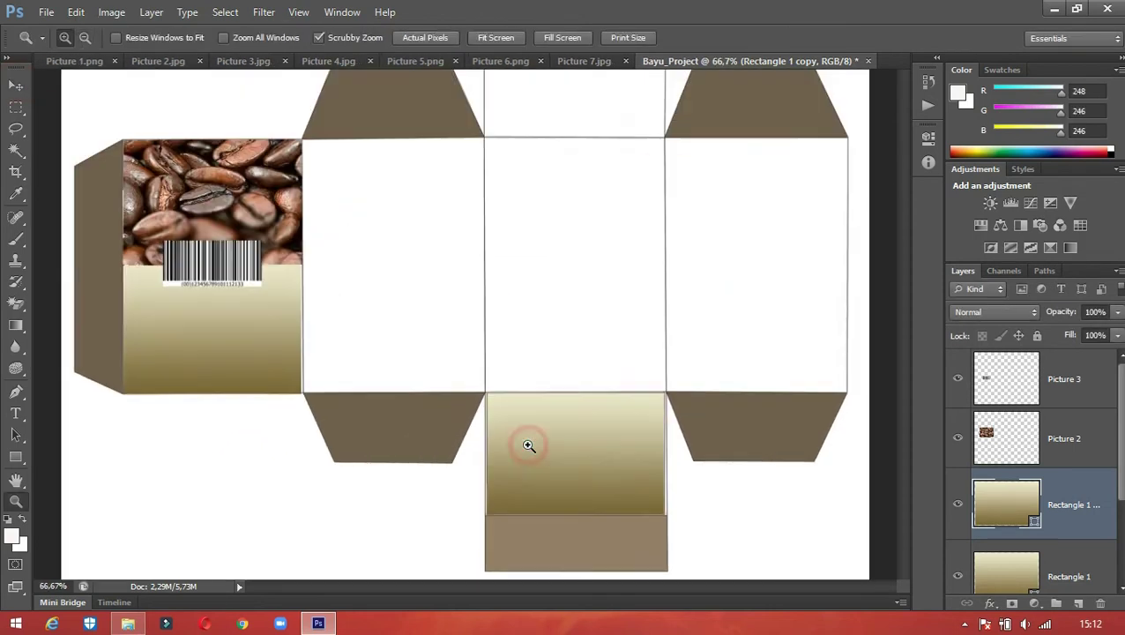
click(527, 446)
key(v)
key(ctrl+t)
drag(384, 462, 378, 462)
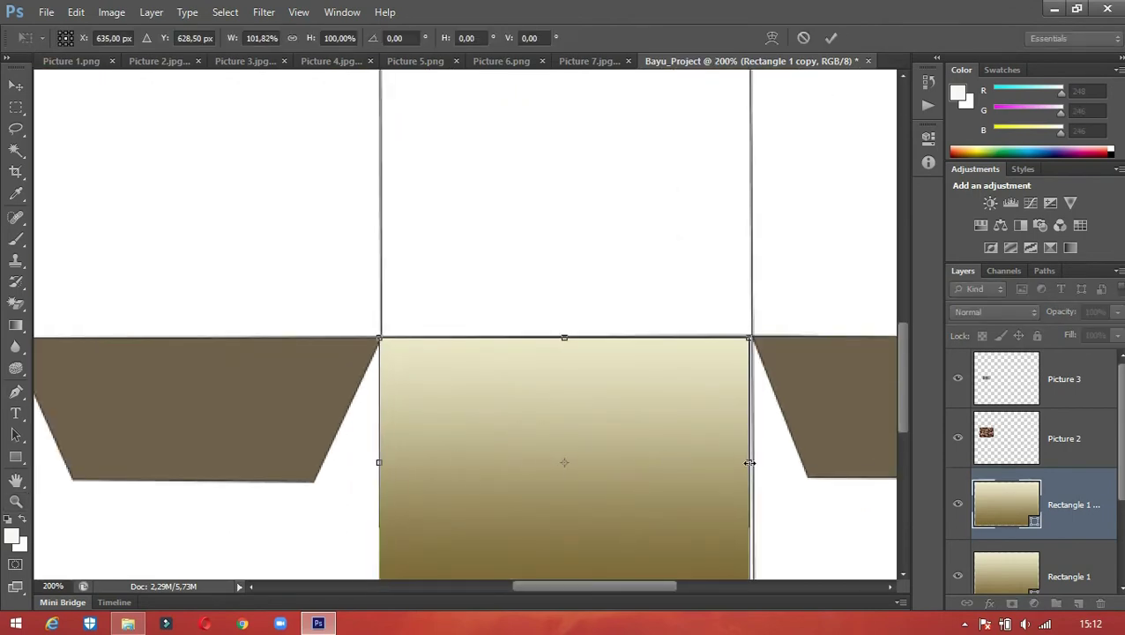
drag(748, 462, 753, 462)
Extend the rectangle copy's lower edge to about 102% height to meet the light brown flap, and apply the transform
scroll(572, 485, down, 2)
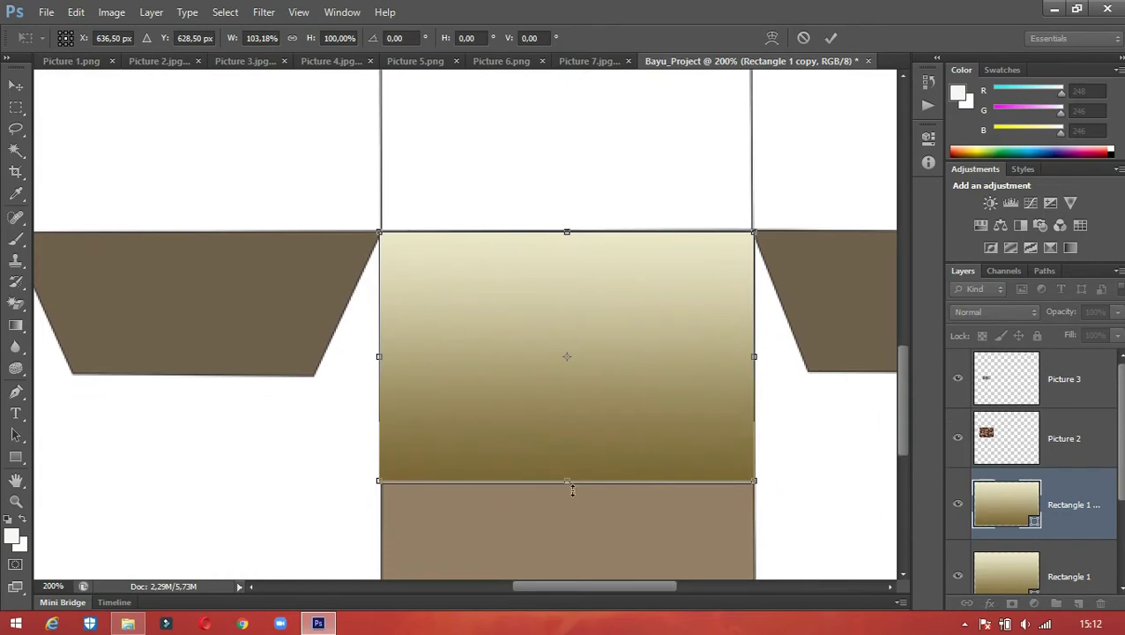
drag(567, 458, 567, 463)
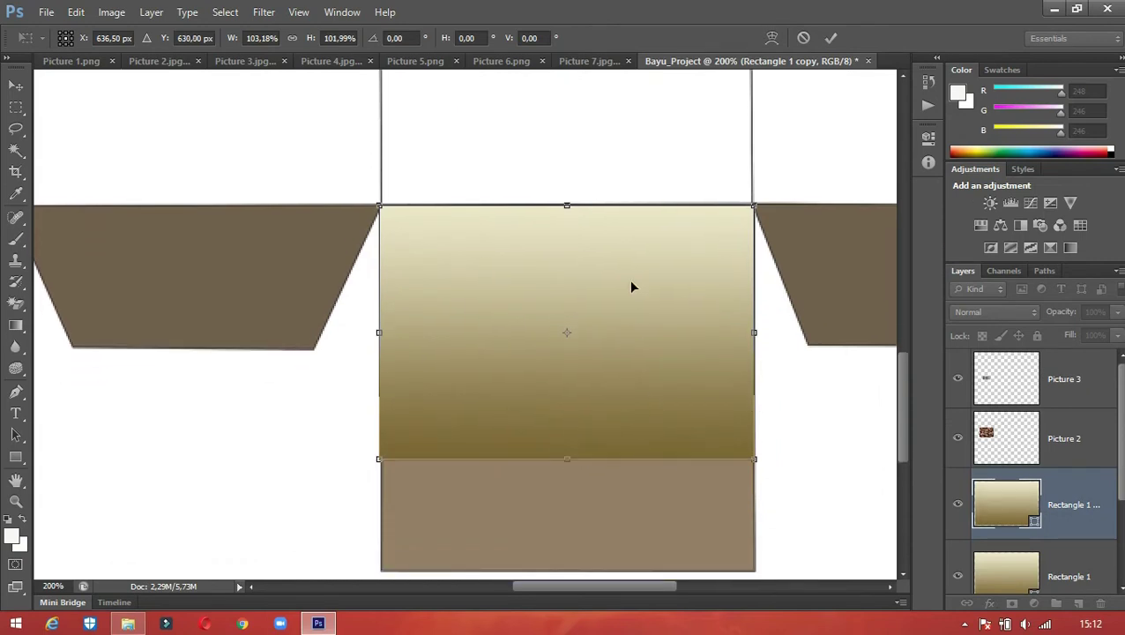
scroll(625, 359, up, 1)
key(ctrl+z)
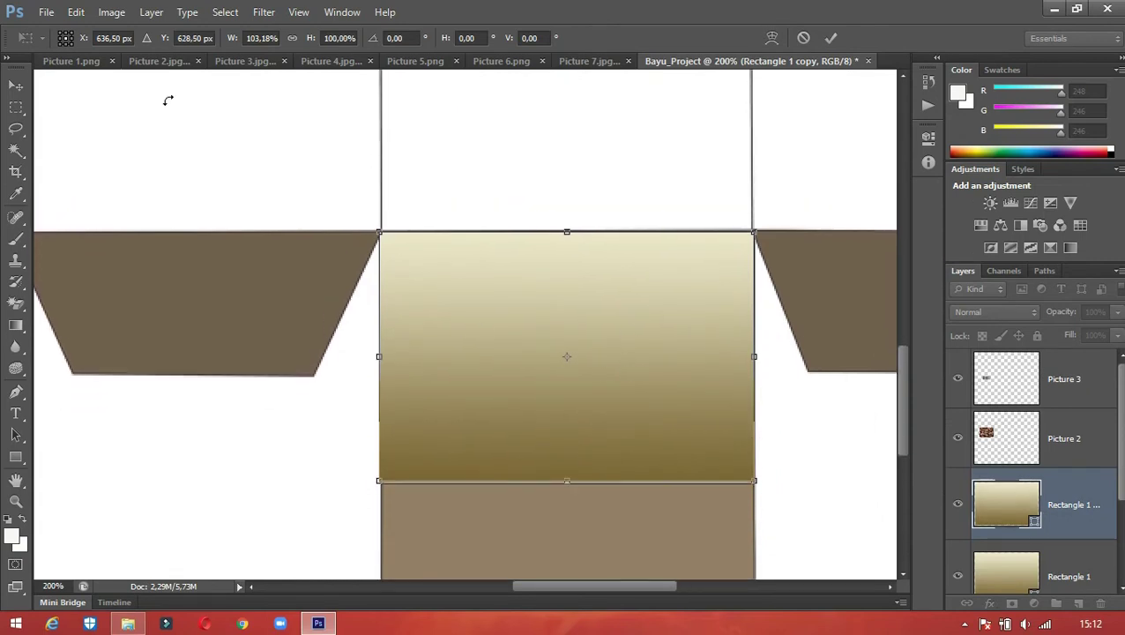
click(75, 12)
click(106, 19)
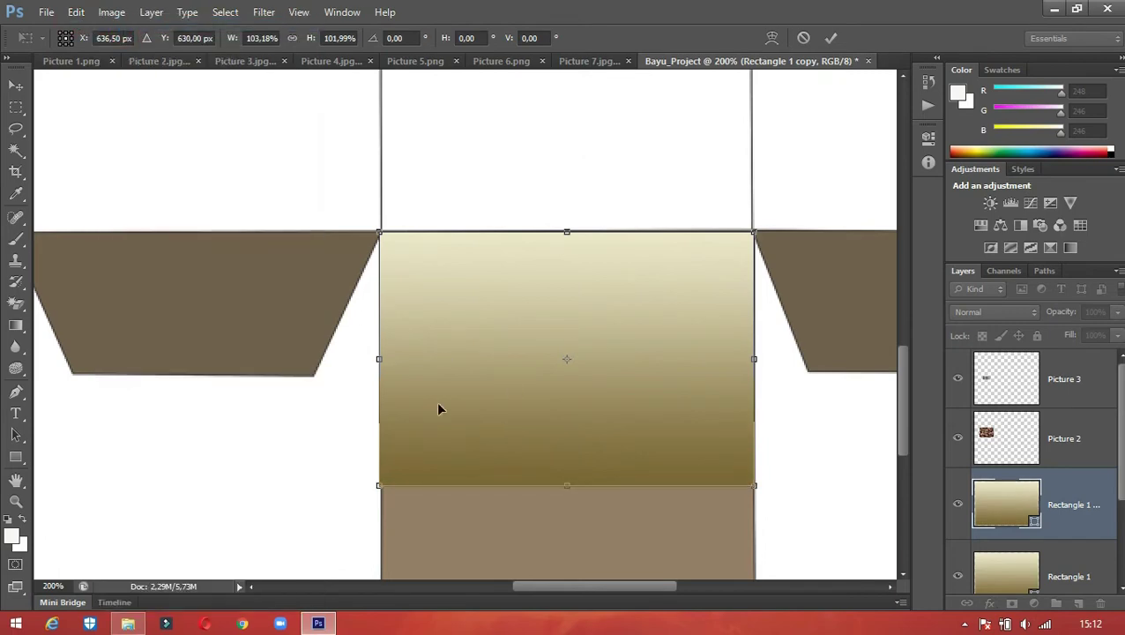
click(15, 85)
click(481, 254)
key(z)
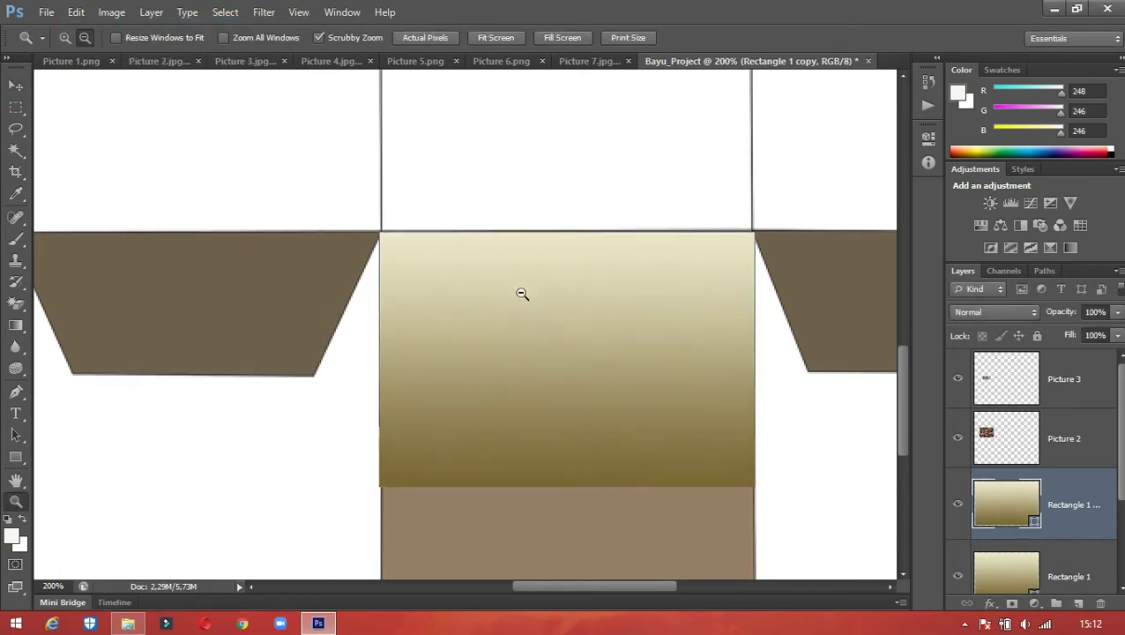
click(522, 294)
click(529, 296)
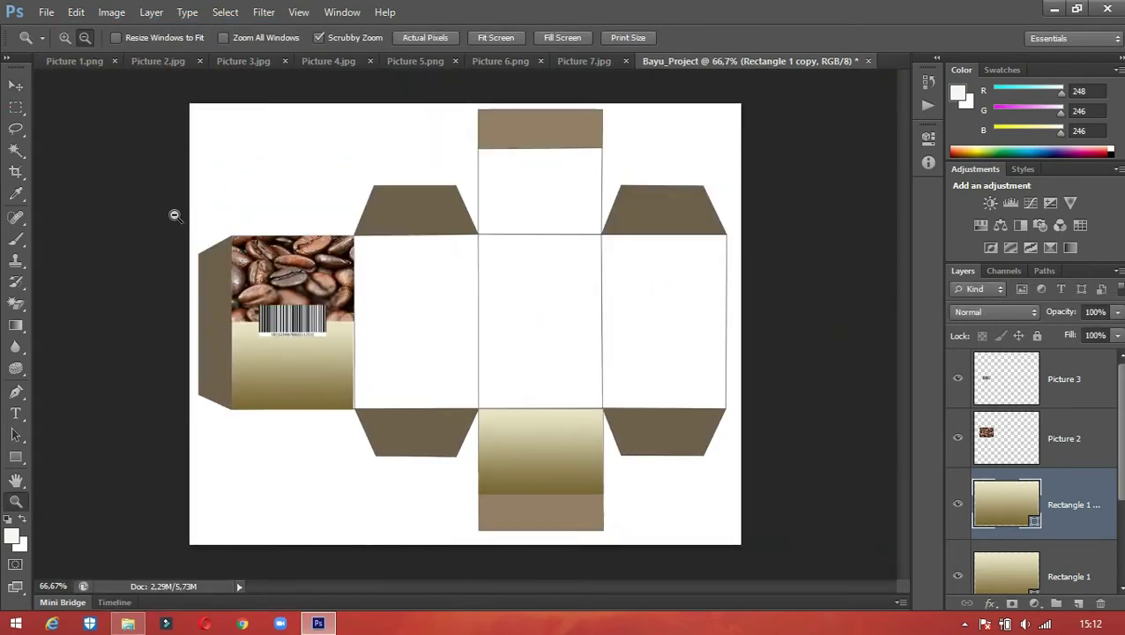
Sample the dark brown of a side flap (RGB 112, 97, 78) and use it as the rectangle copy's solid fill
click(16, 195)
click(433, 417)
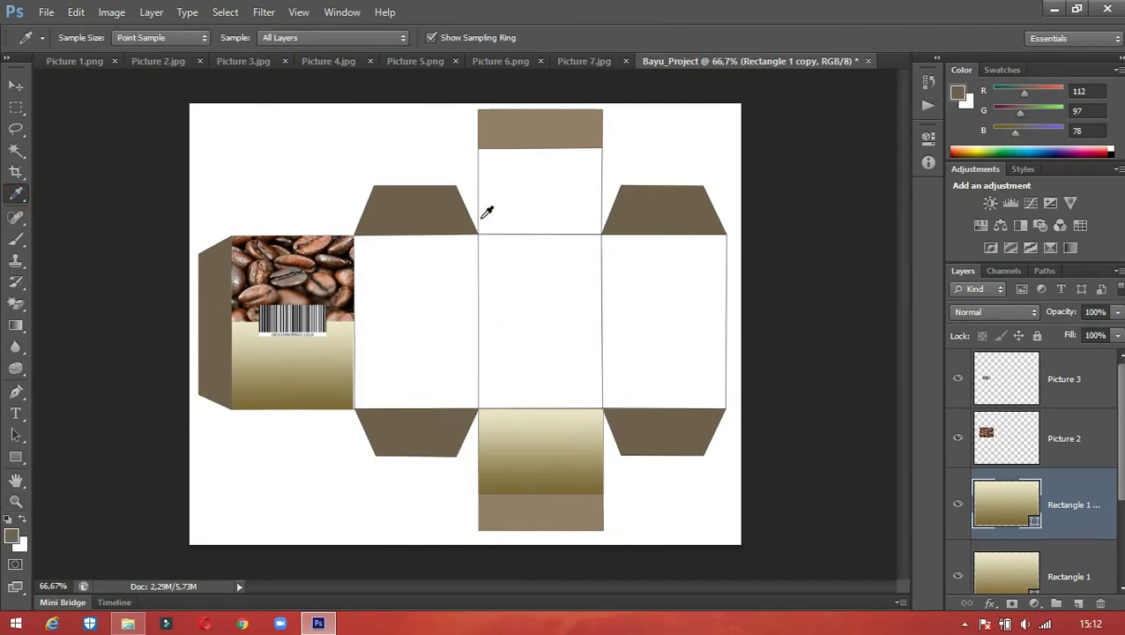
click(16, 458)
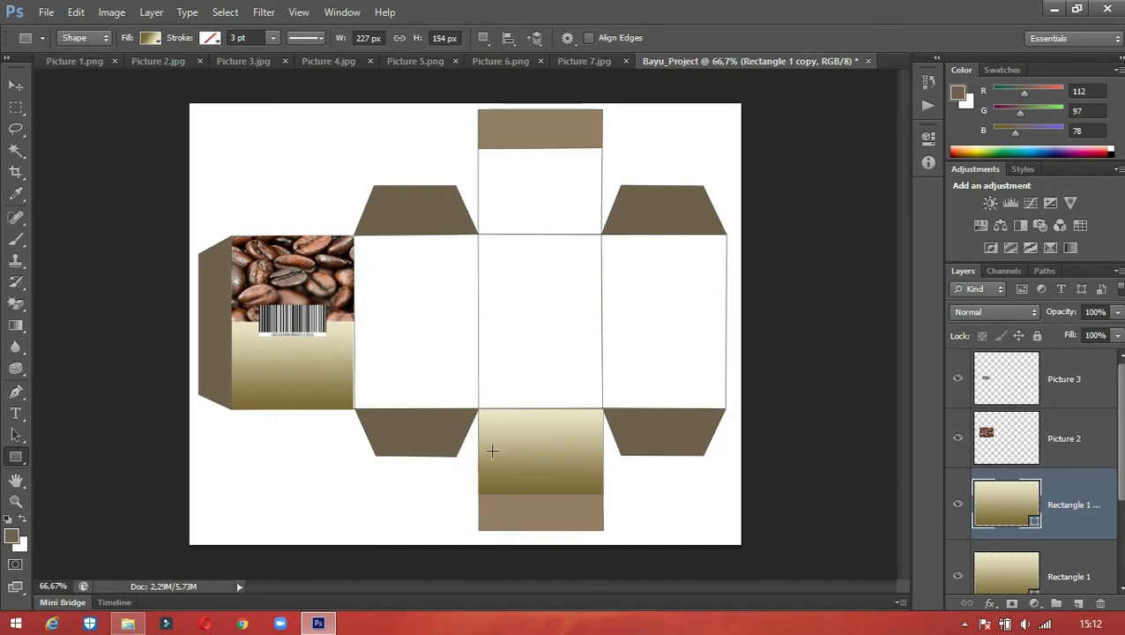
click(152, 38)
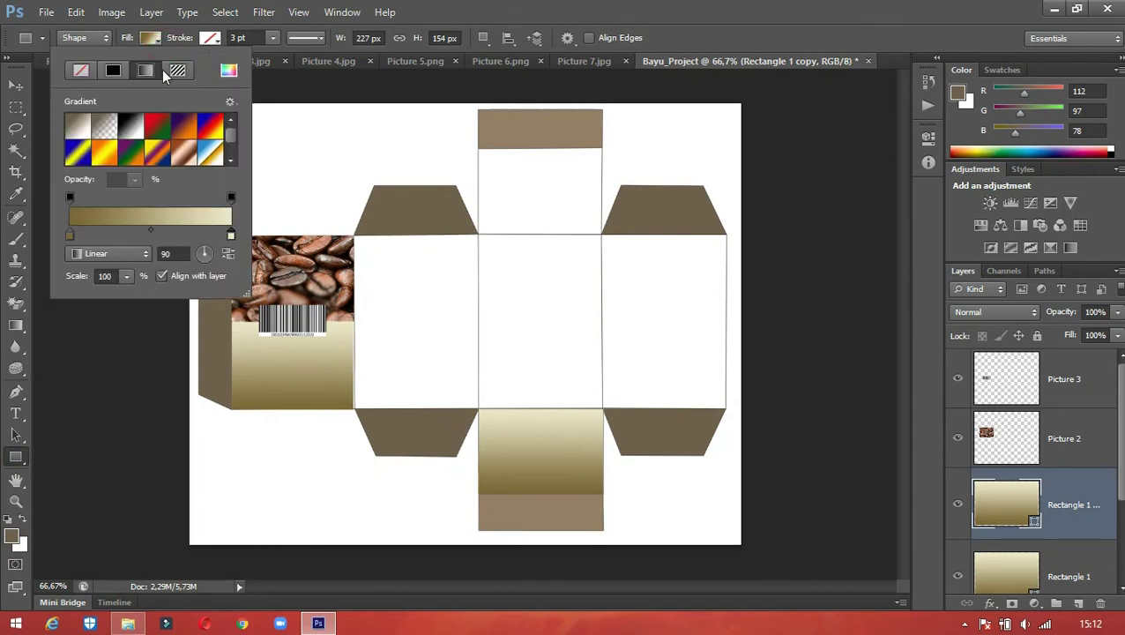
click(110, 76)
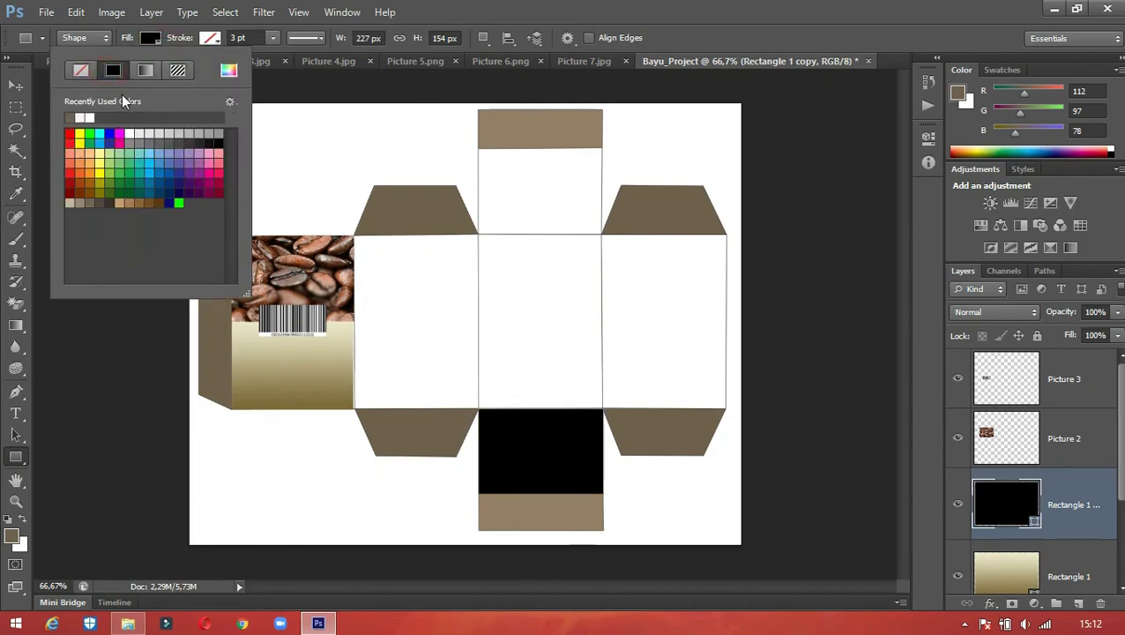
click(76, 117)
click(151, 38)
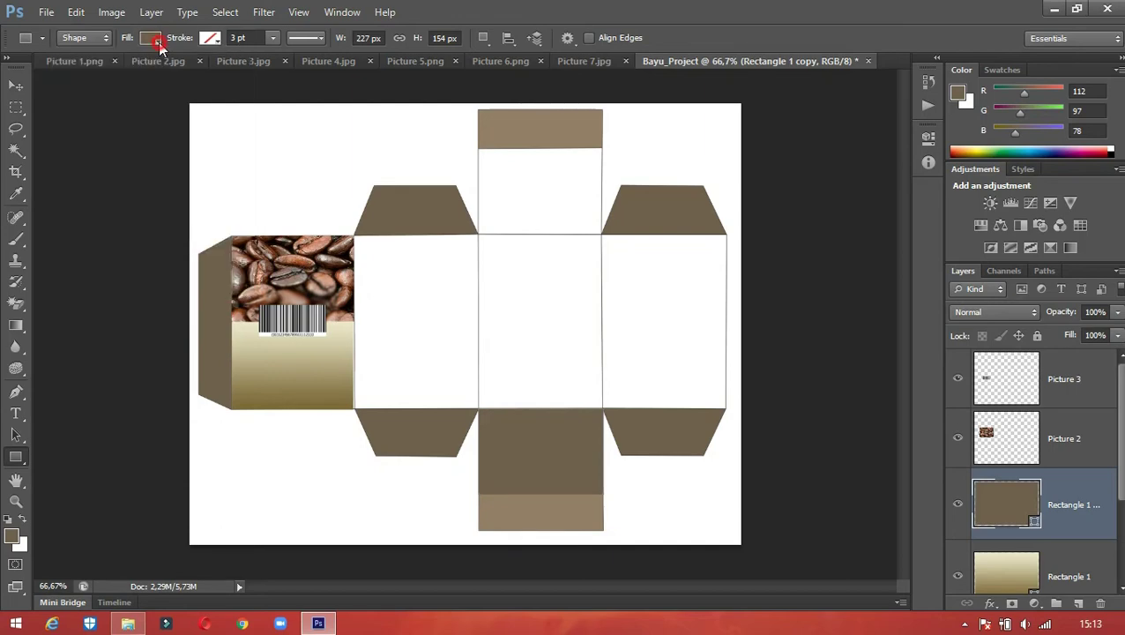
click(17, 85)
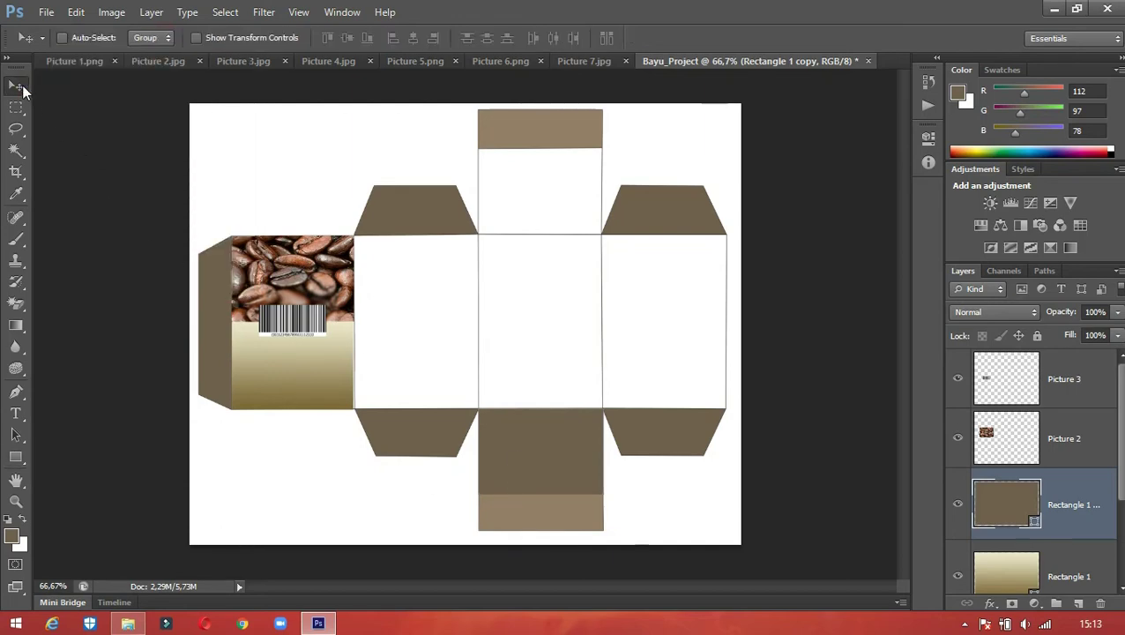
Create a new layer named "Picture 2.2" above the Picture 3 layer
click(1064, 394)
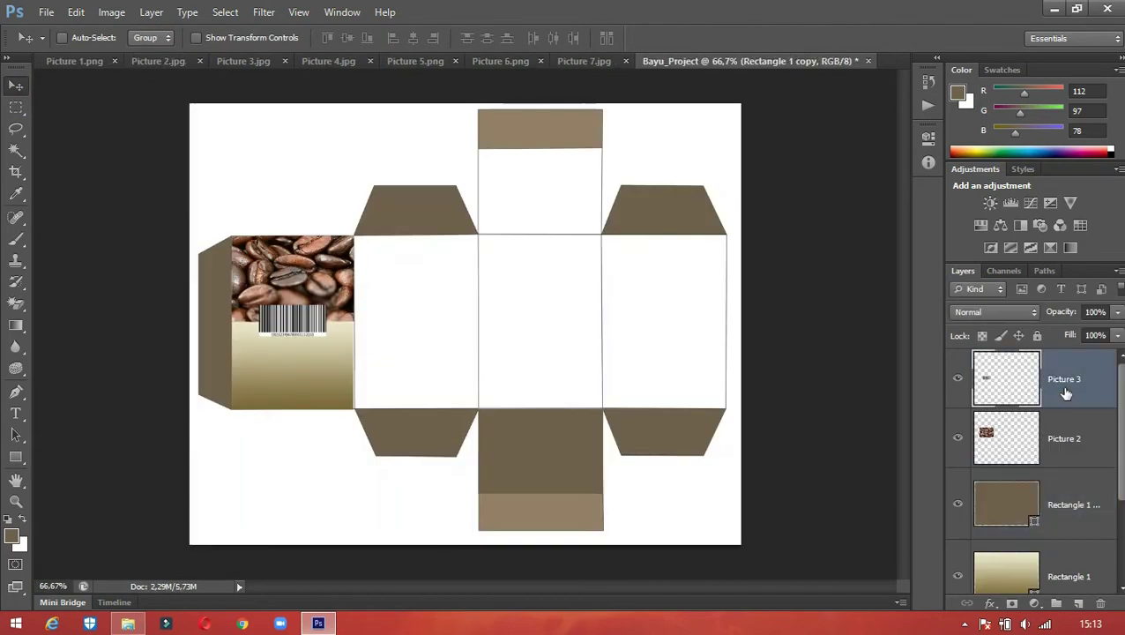
click(361, 31)
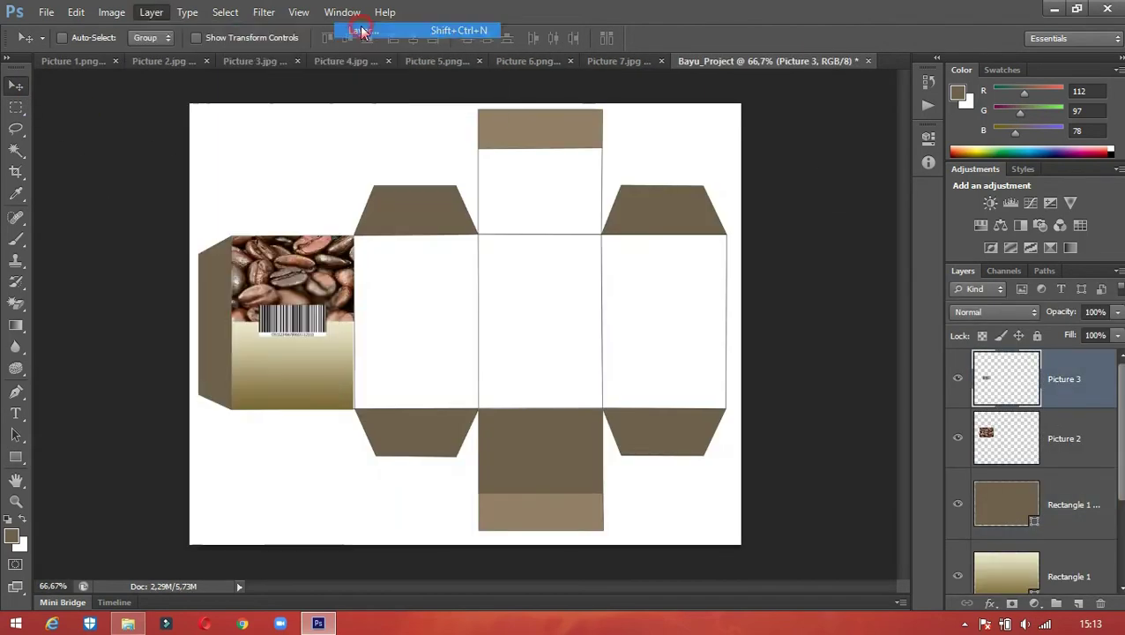
text(Picture 2.2)
key(Return)
Create a Vanishing Point plane over the white panel above the centre panel by marking its four corners
click(264, 12)
click(282, 158)
click(23, 59)
click(587, 137)
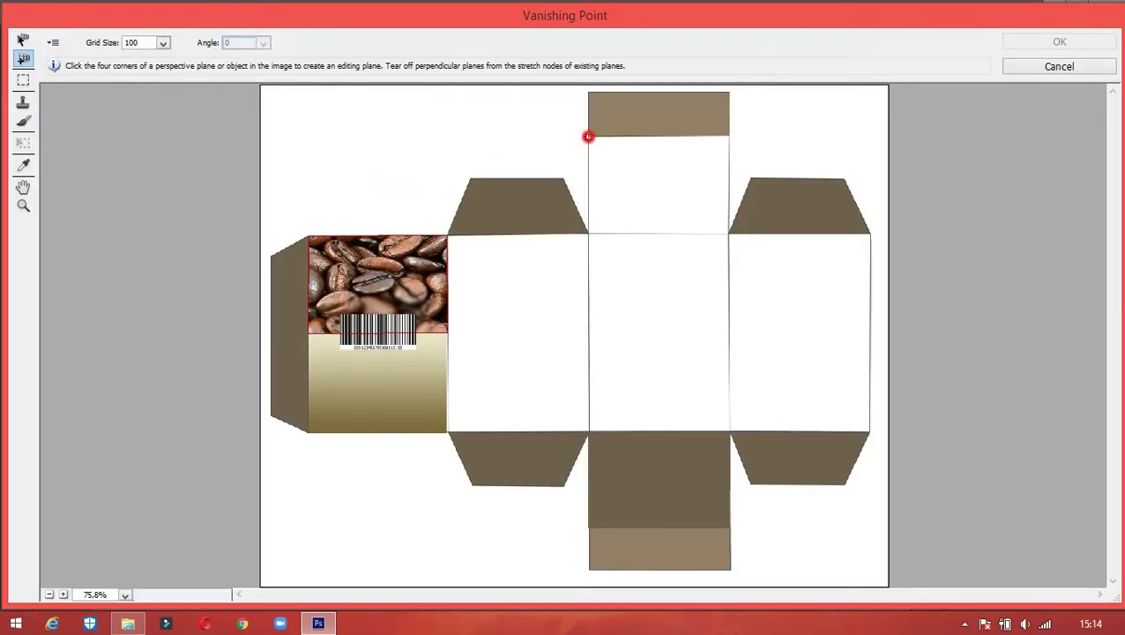
click(729, 136)
click(729, 233)
click(589, 233)
Paste the coffee bean image into the plane above the centre panel, fit it there and apply the filter
key(ctrl+v)
key(ctrl+t)
drag(260, 311, 600, 185)
click(1059, 42)
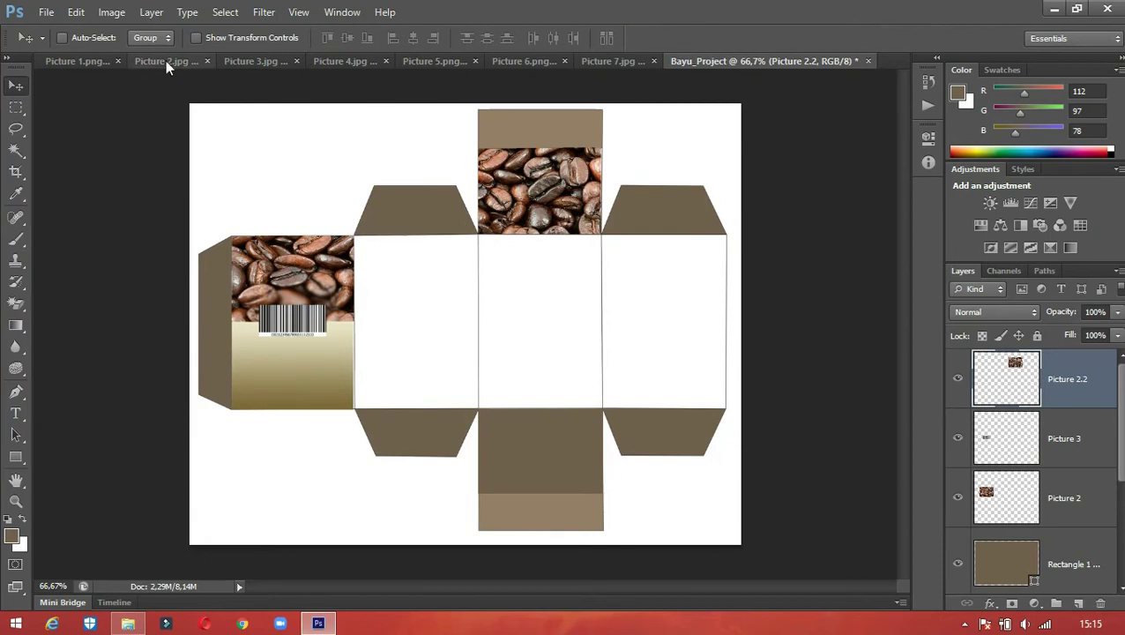
Create a new layer named "Picture 2.3" above the Picture 2.2 layer
key(ctrl+shift+n)
text(Picture 2.3)
key(Return)
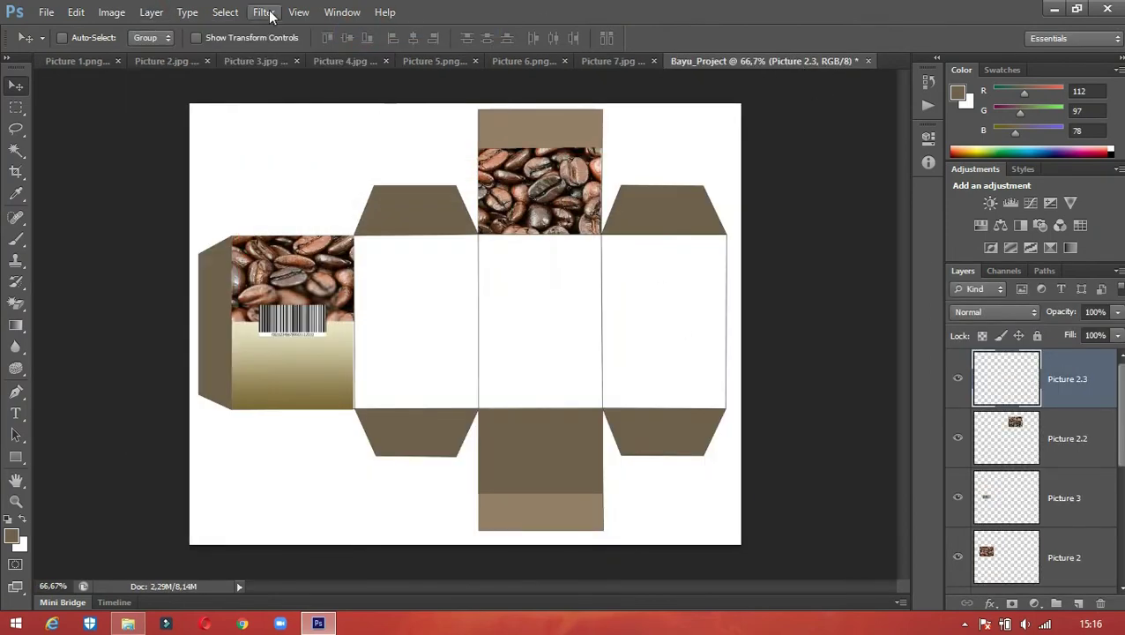
Create a Vanishing Point plane over the rightmost white panel by marking its four corners
click(269, 16)
click(291, 160)
click(23, 59)
click(869, 431)
click(728, 431)
click(728, 233)
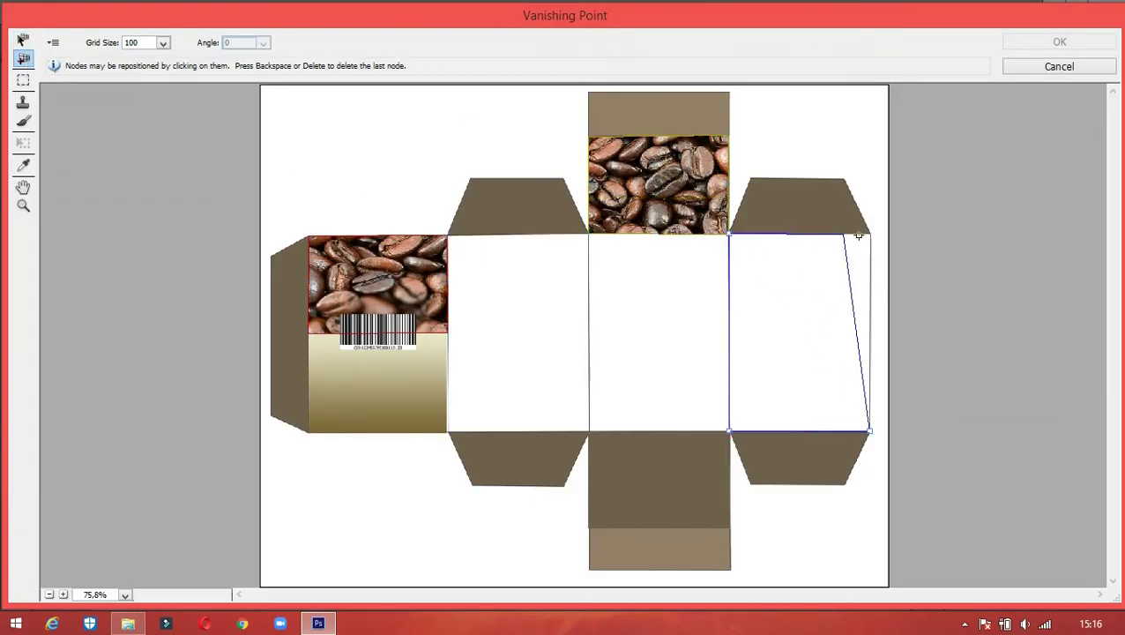
click(859, 235)
Paste the coffee bean image into the rightmost panel's plane, enlarge it to cover the whole panel and apply the filter
key(ctrl+v)
drag(311, 227, 703, 322)
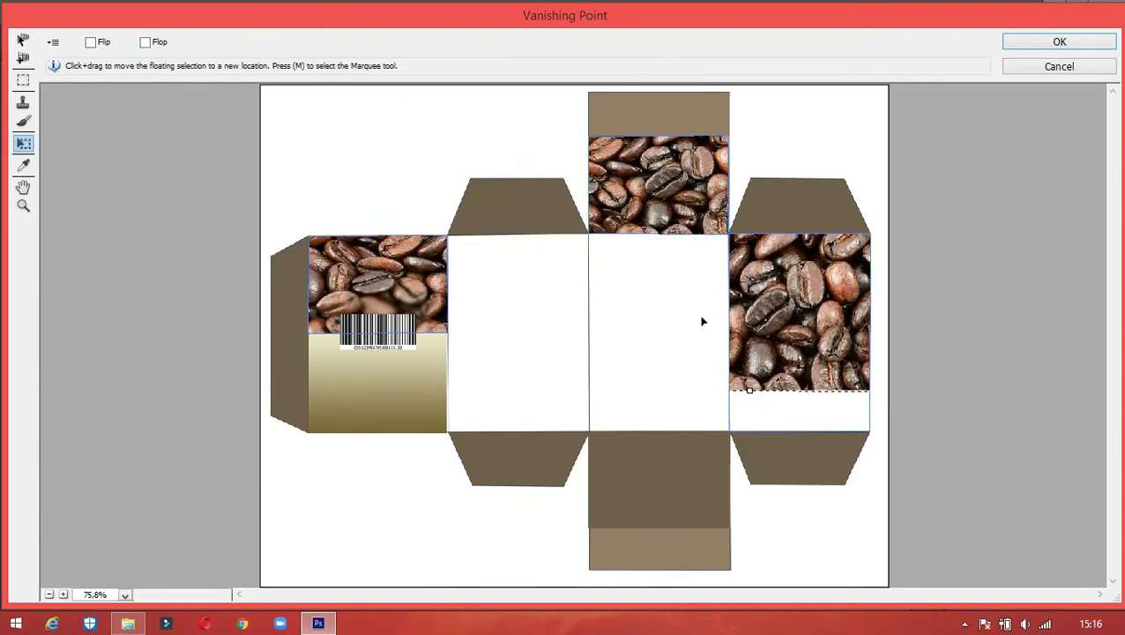
drag(748, 391, 746, 426)
click(1049, 42)
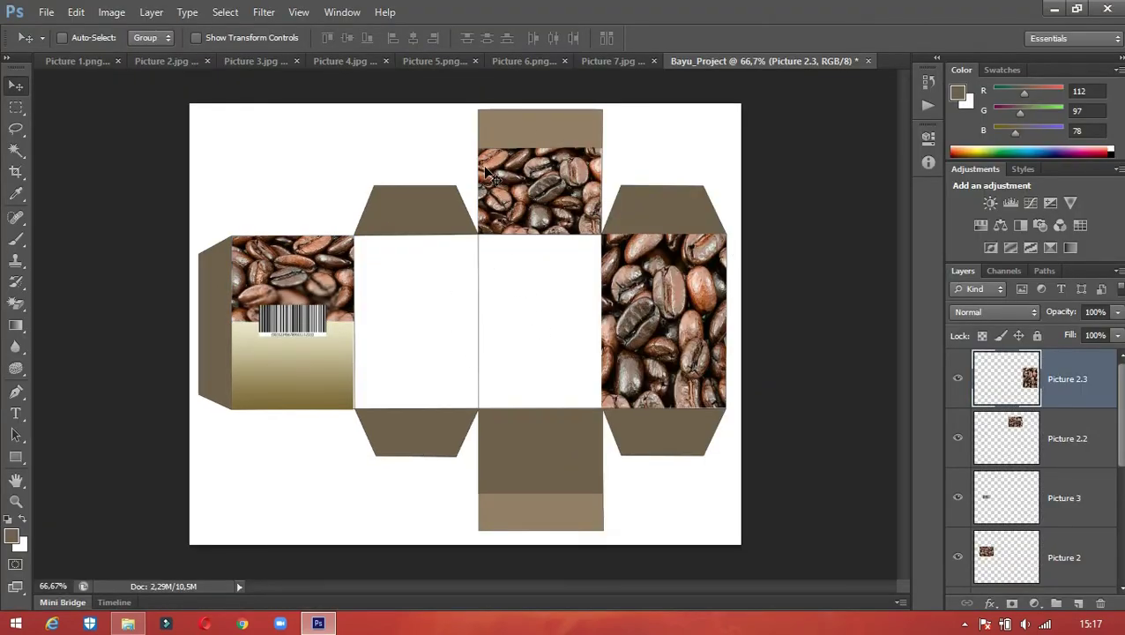
Select and copy the whole coffee cup image in Picture 4.jpg and return to the box template document
click(350, 61)
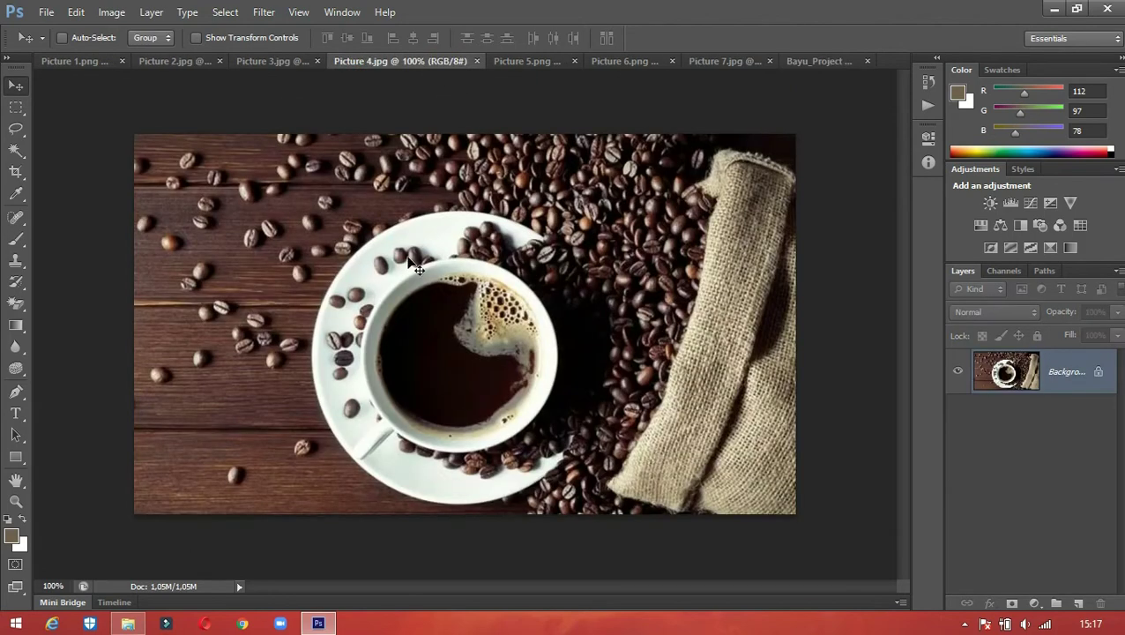
key(ctrl+a)
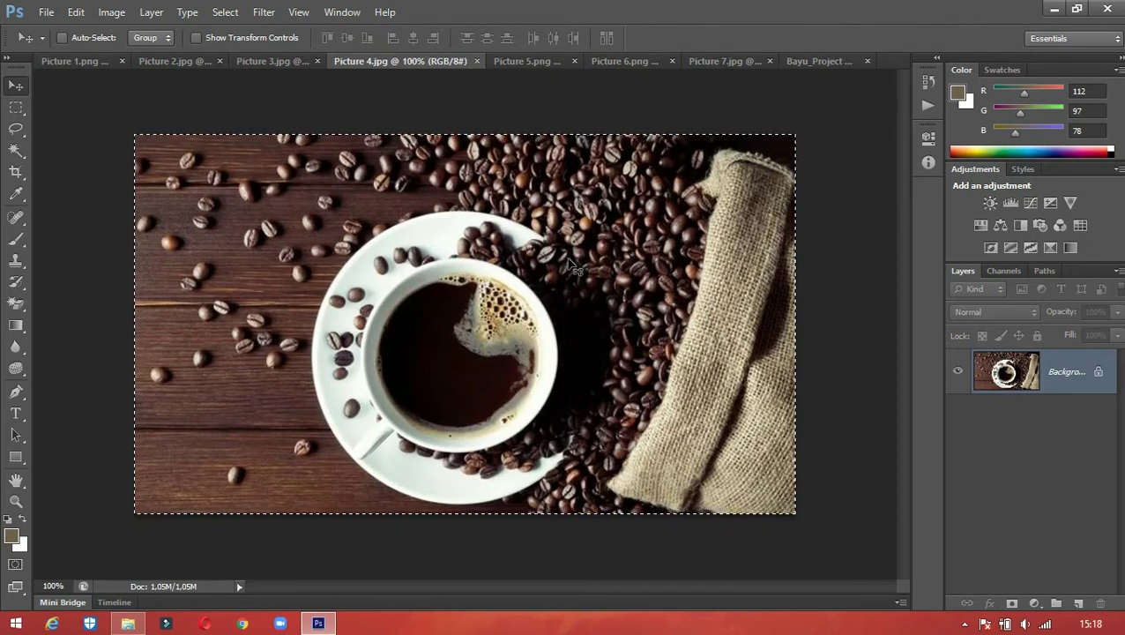
drag(780, 92, 592, 231)
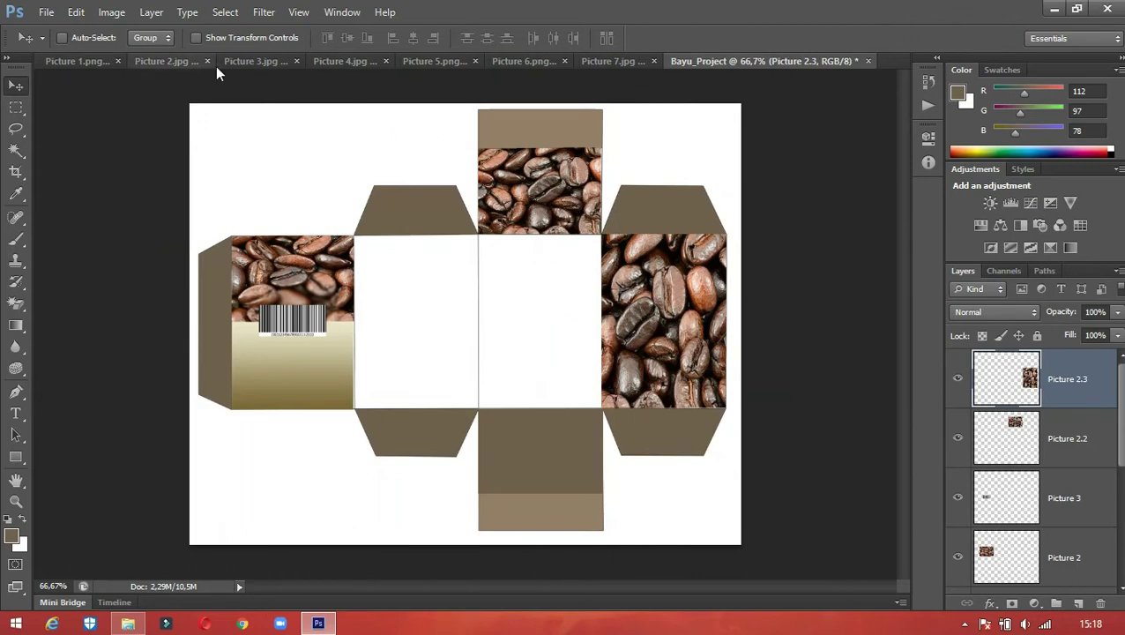
Create a new layer named "Picture 4" above the Picture 2.3 layer
click(152, 12)
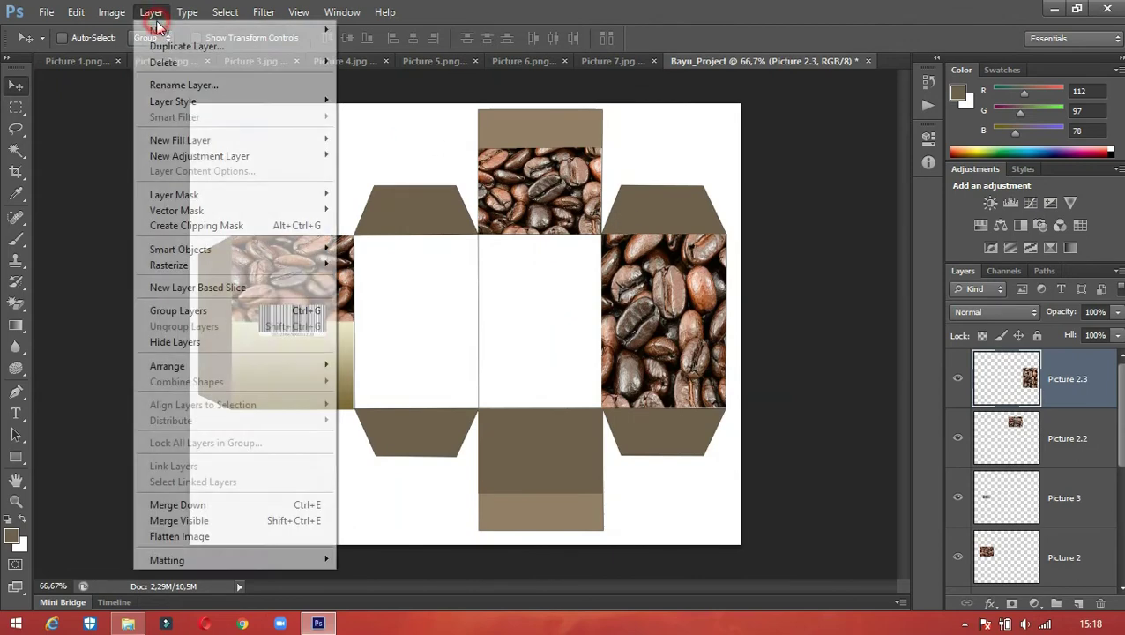
mouse_move(231, 37)
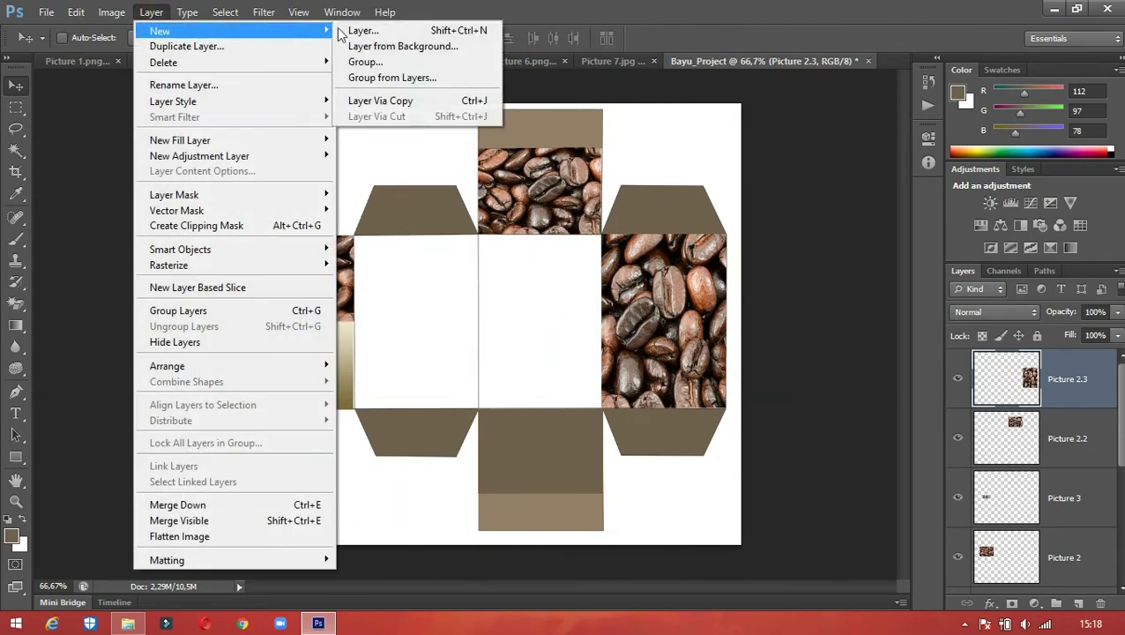
click(364, 30)
text(P)
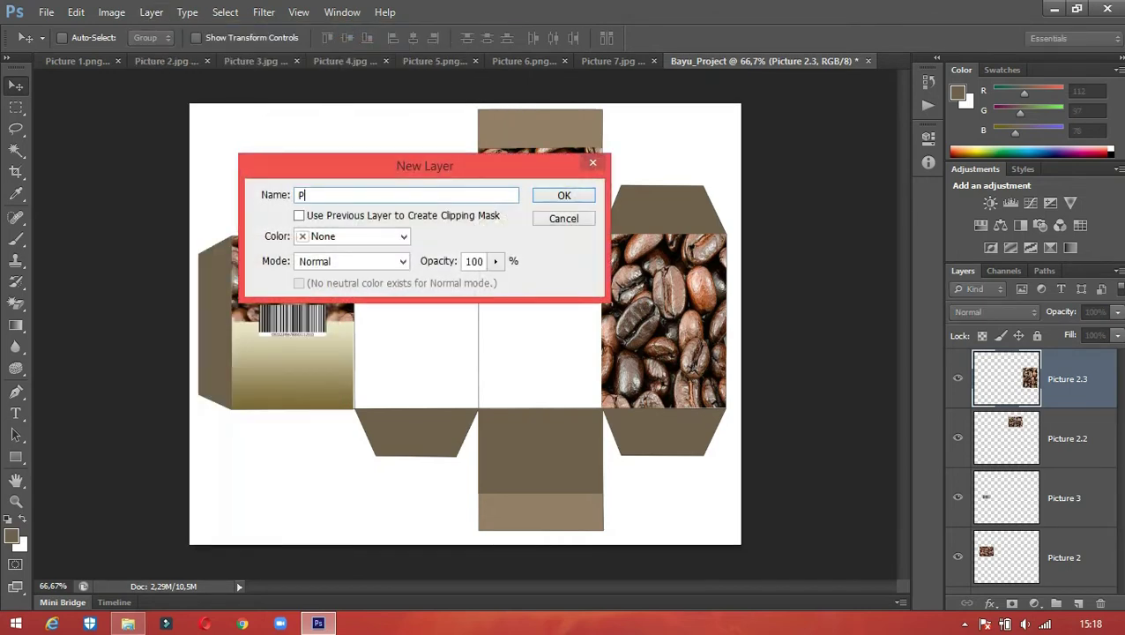
text(icture 4)
key(Return)
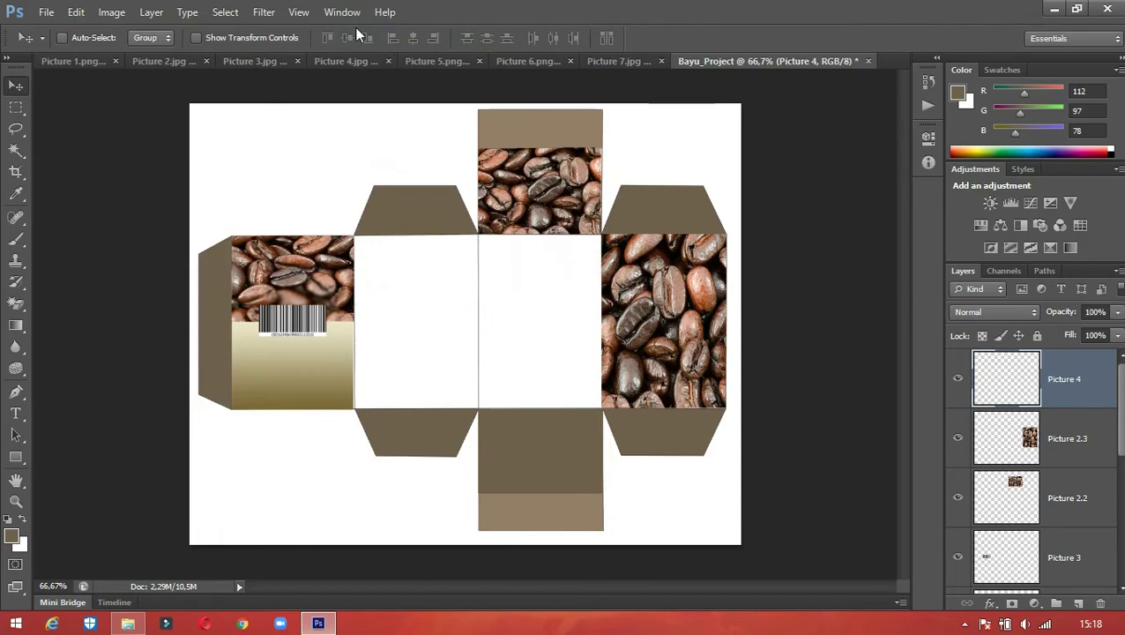
Add a Vanishing Point plane over the white panel beside the barcode panel, fit the rotated coffee cup image into it and apply the filter
click(257, 14)
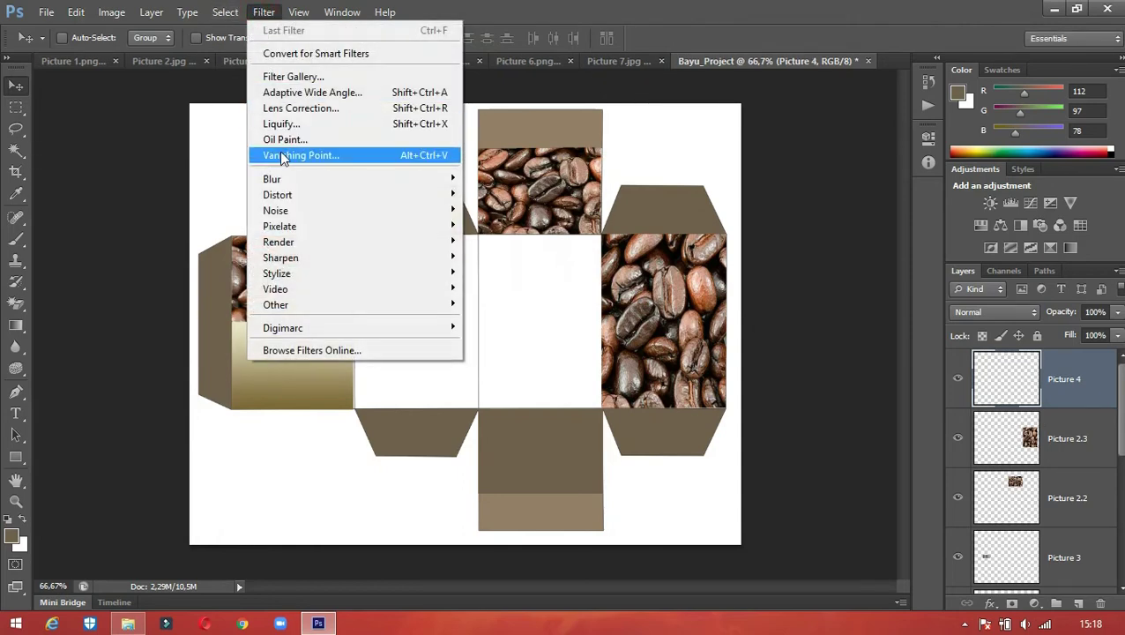
click(280, 153)
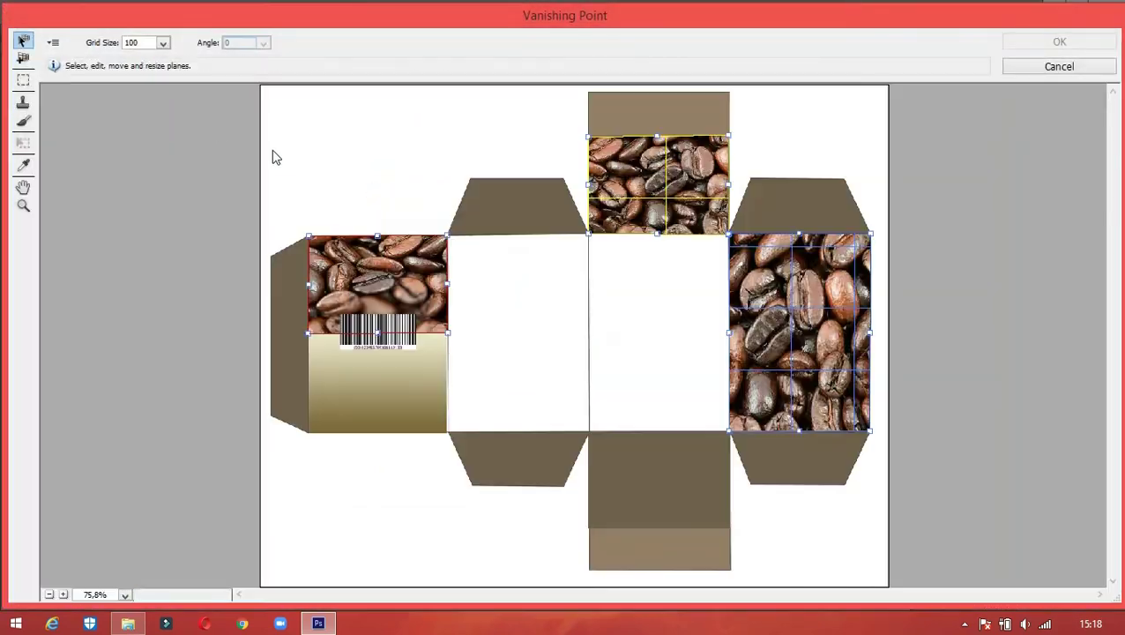
click(23, 58)
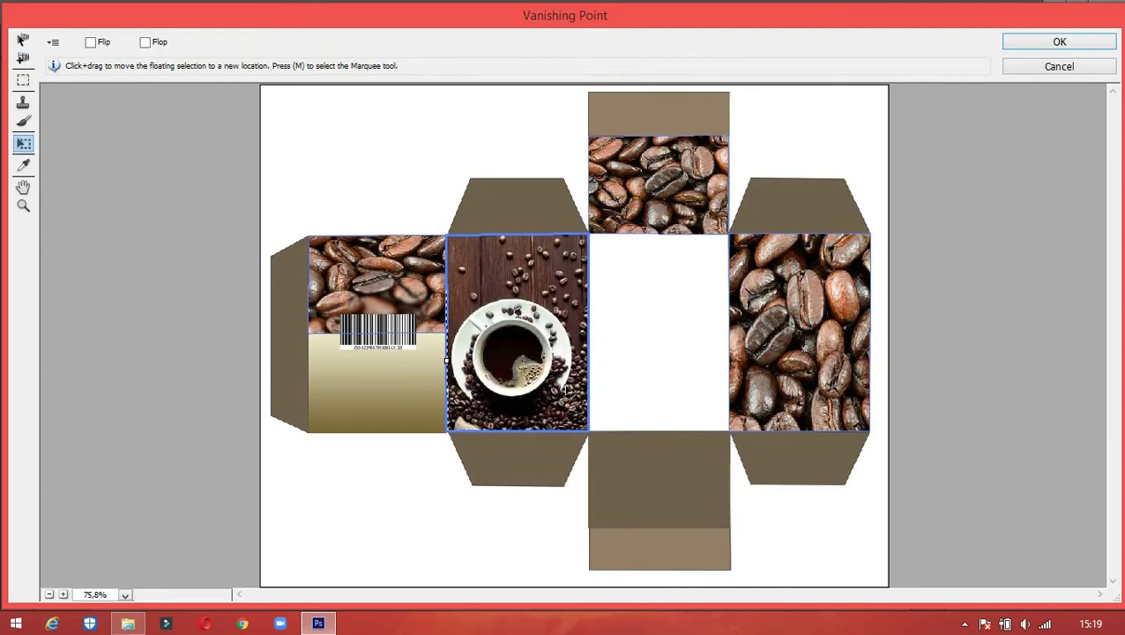
drag(566, 390, 566, 388)
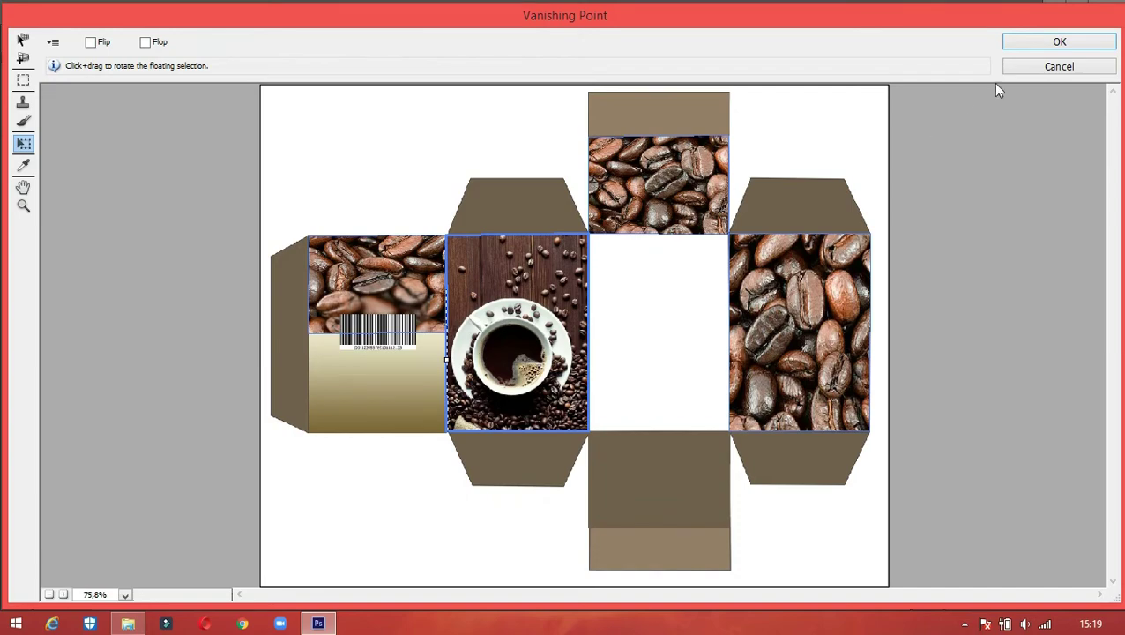
click(1037, 49)
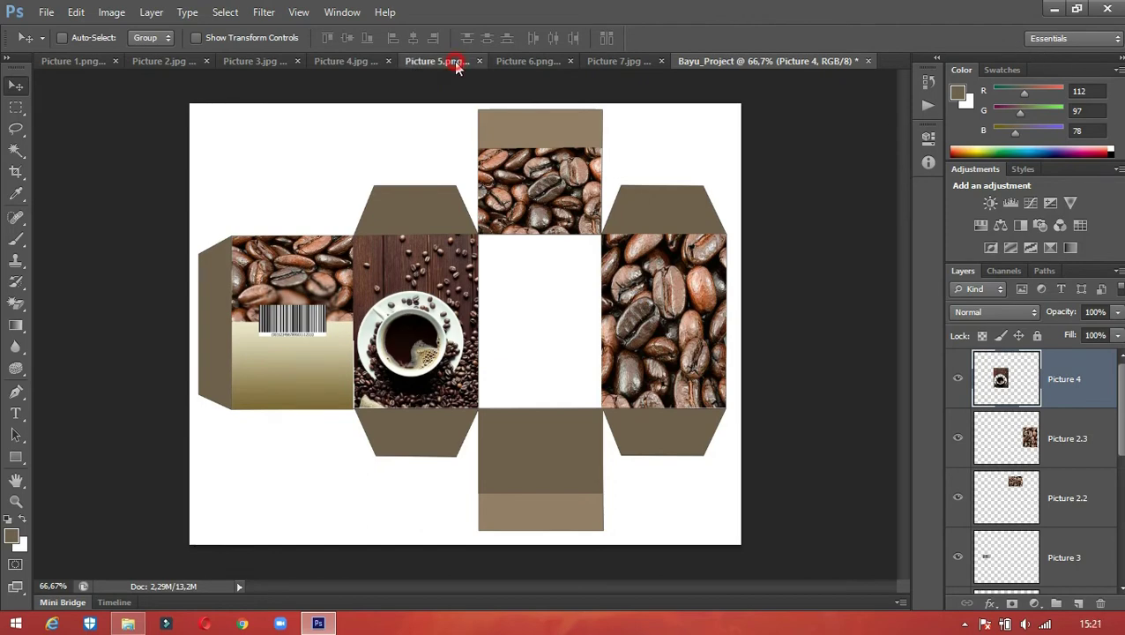
Deselect the KOPI NADA logo in Picture 5.png and erase the white background between the two words with the Magic Eraser
click(452, 61)
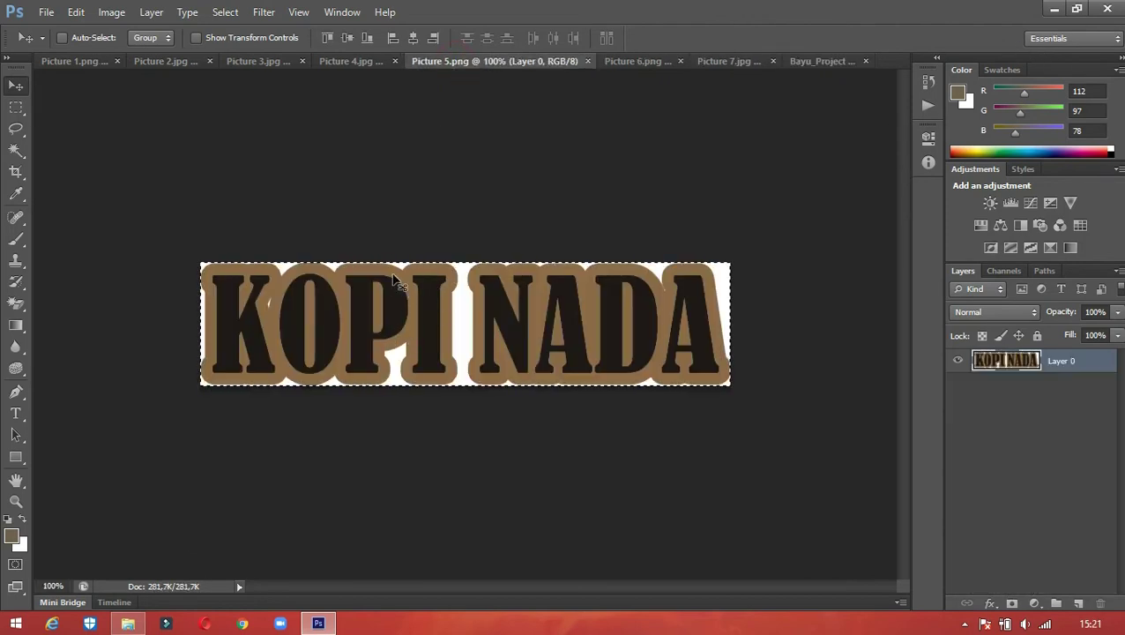
key(ctrl+d)
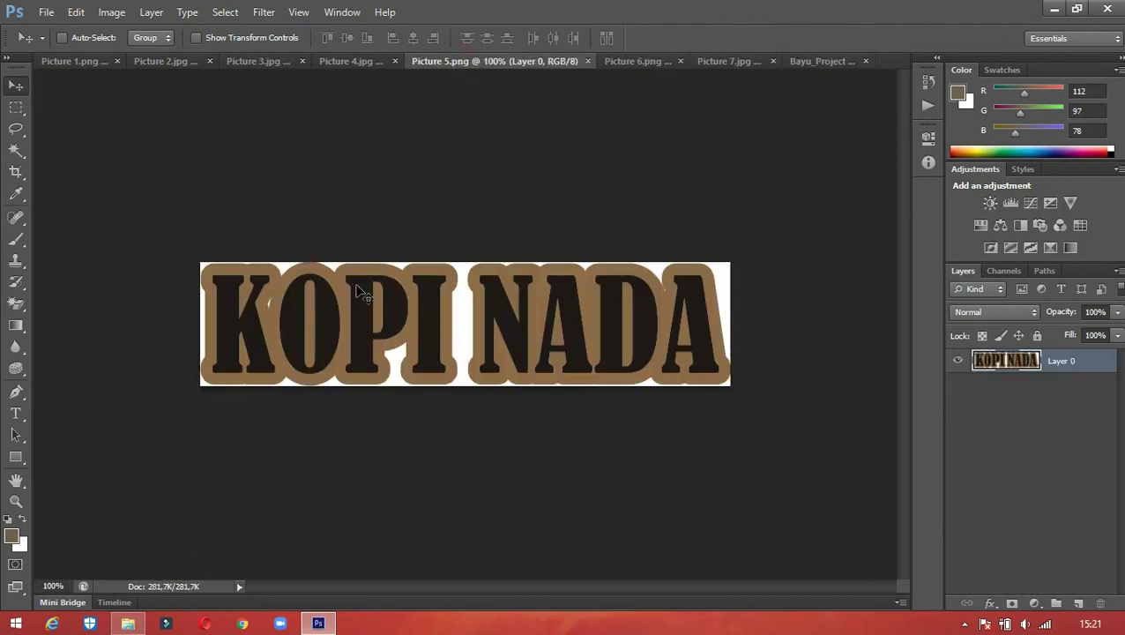
click(18, 305)
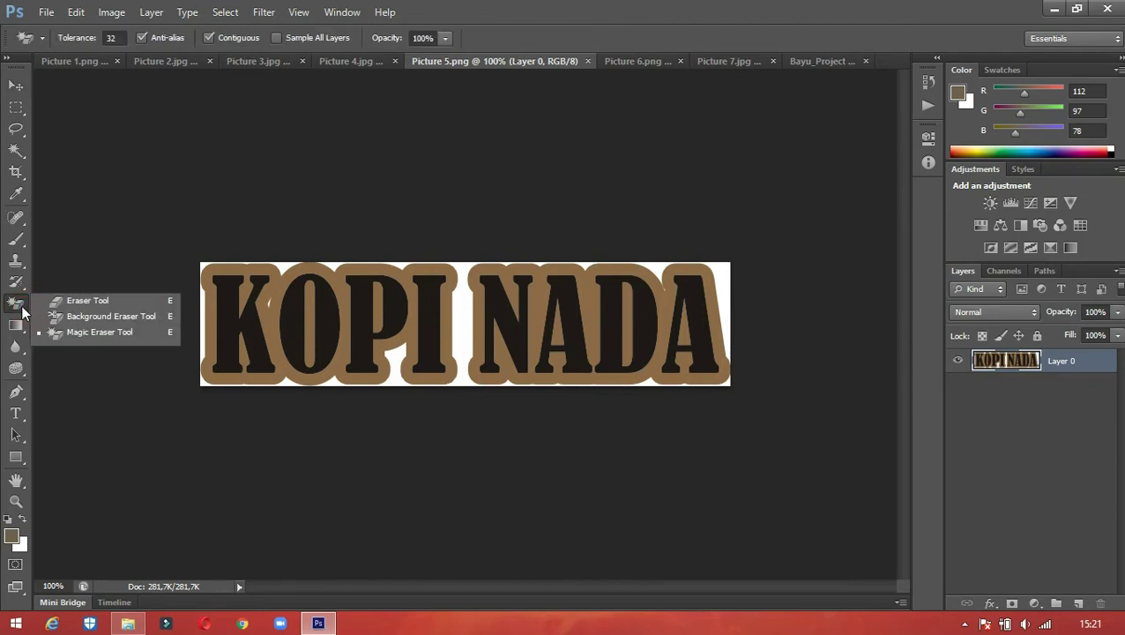
click(87, 334)
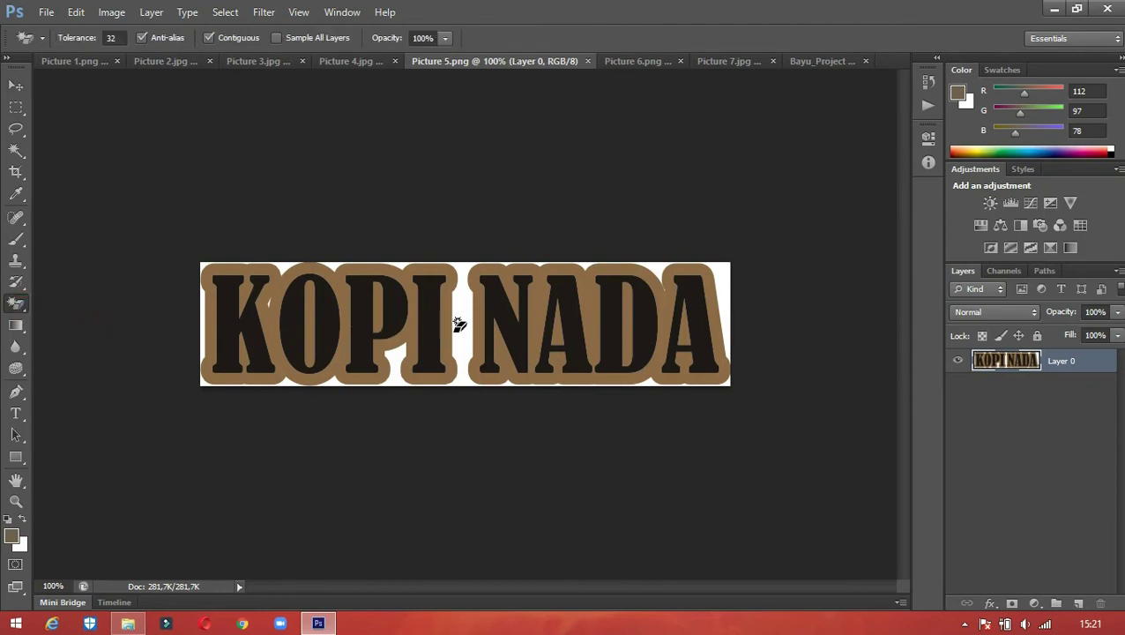
click(455, 332)
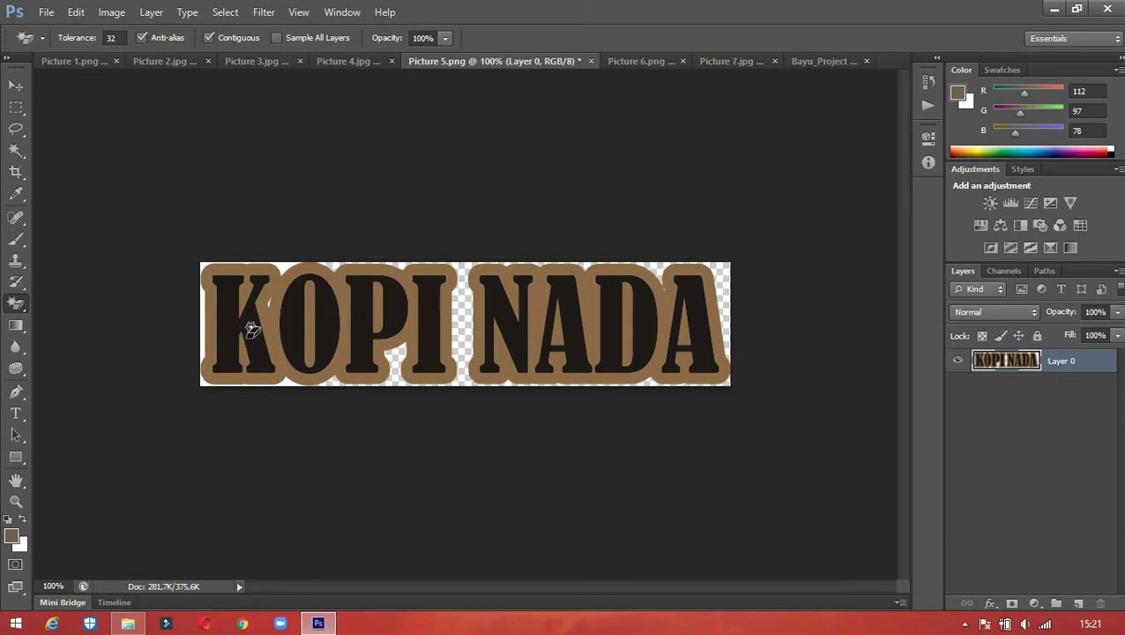
Erase the remaining white background above, below and beside the letters K and O of the logo with the Magic Eraser
key(z)
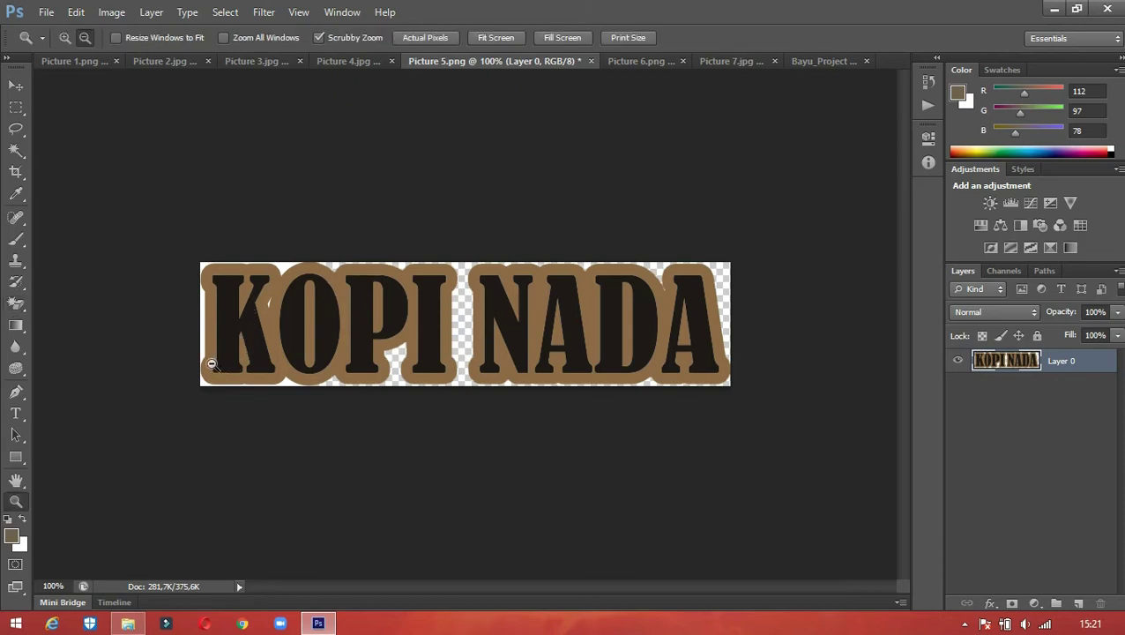
key(alt)
click(211, 365)
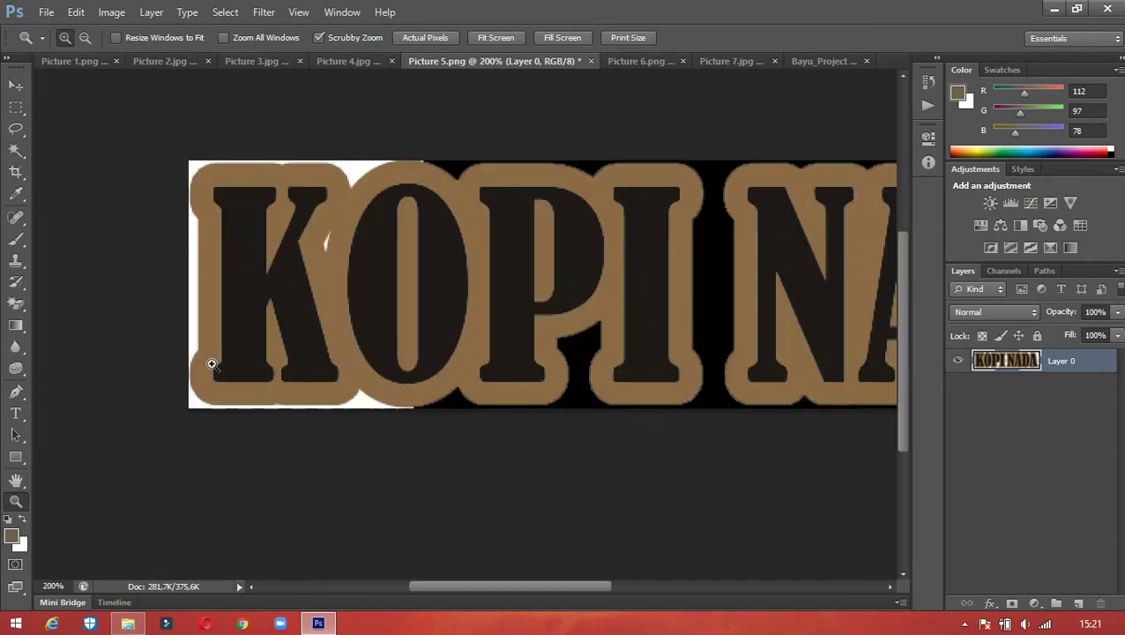
key(alt)
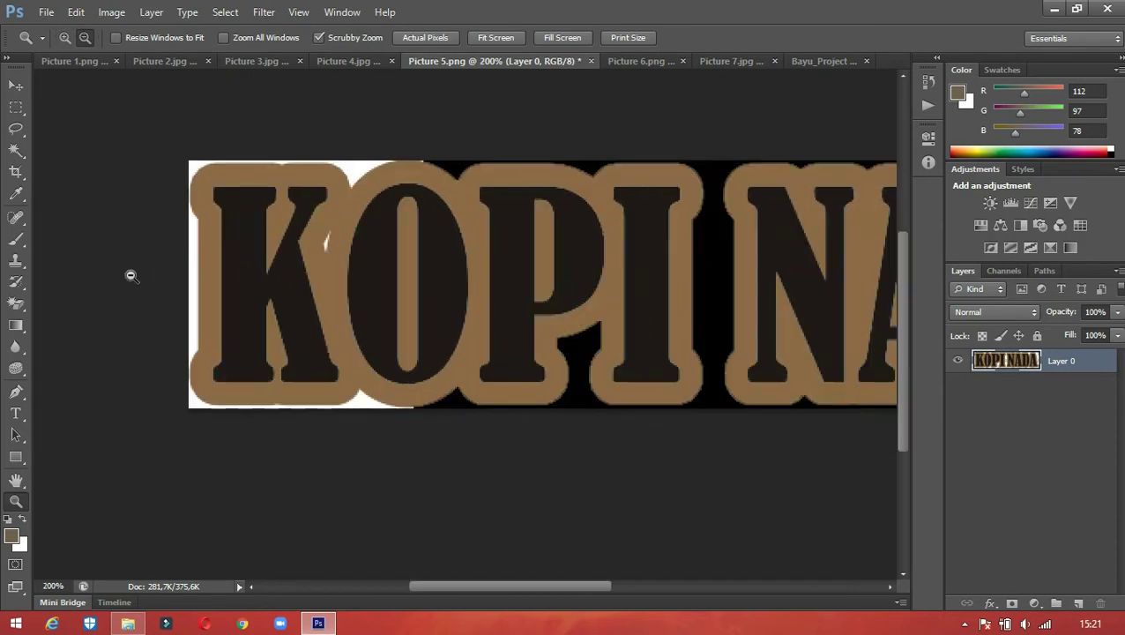
click(16, 304)
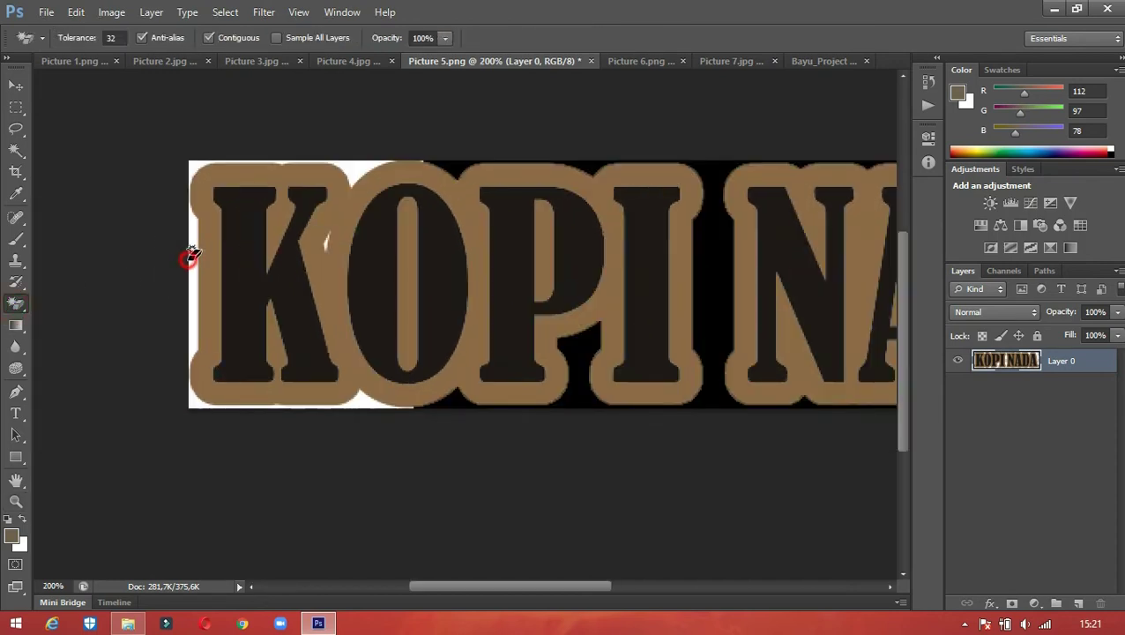
click(354, 164)
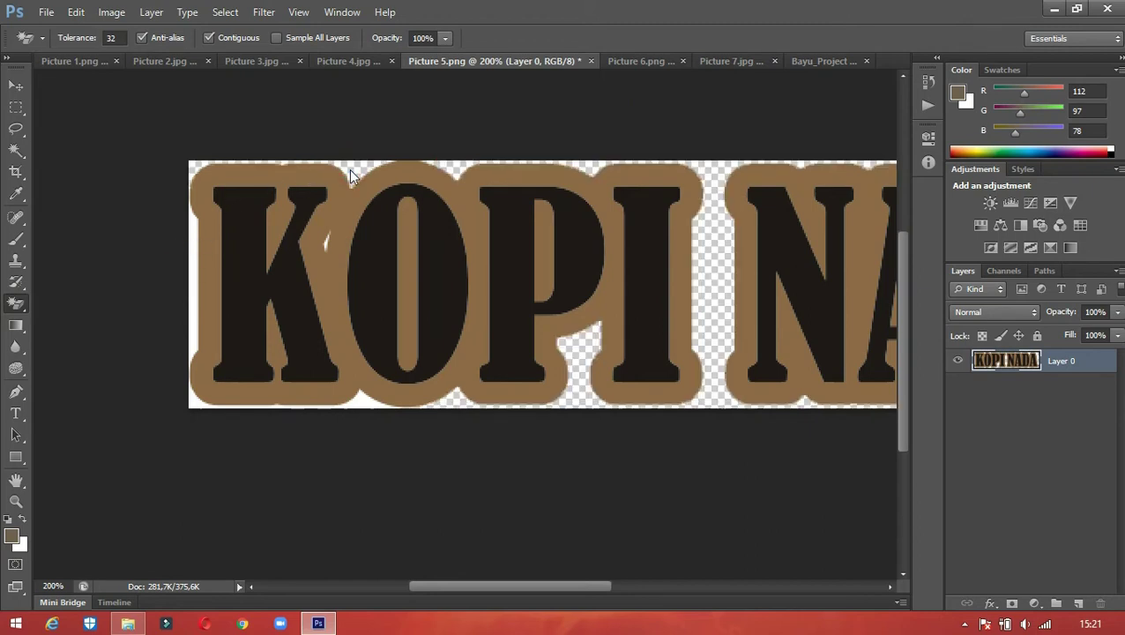
click(357, 405)
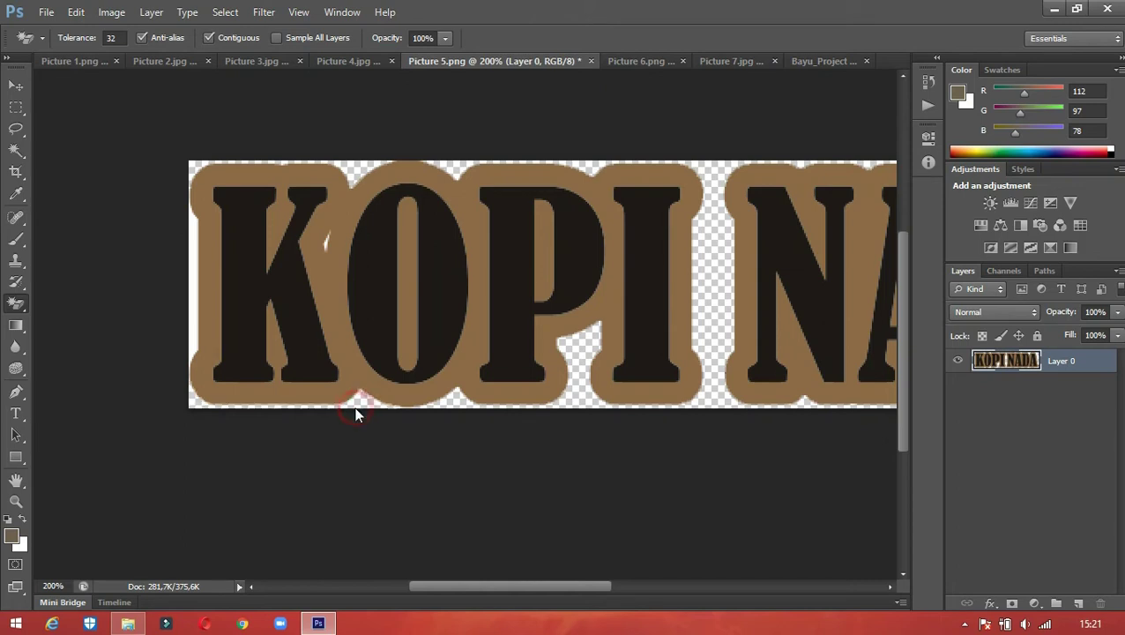
click(189, 290)
click(191, 290)
click(193, 291)
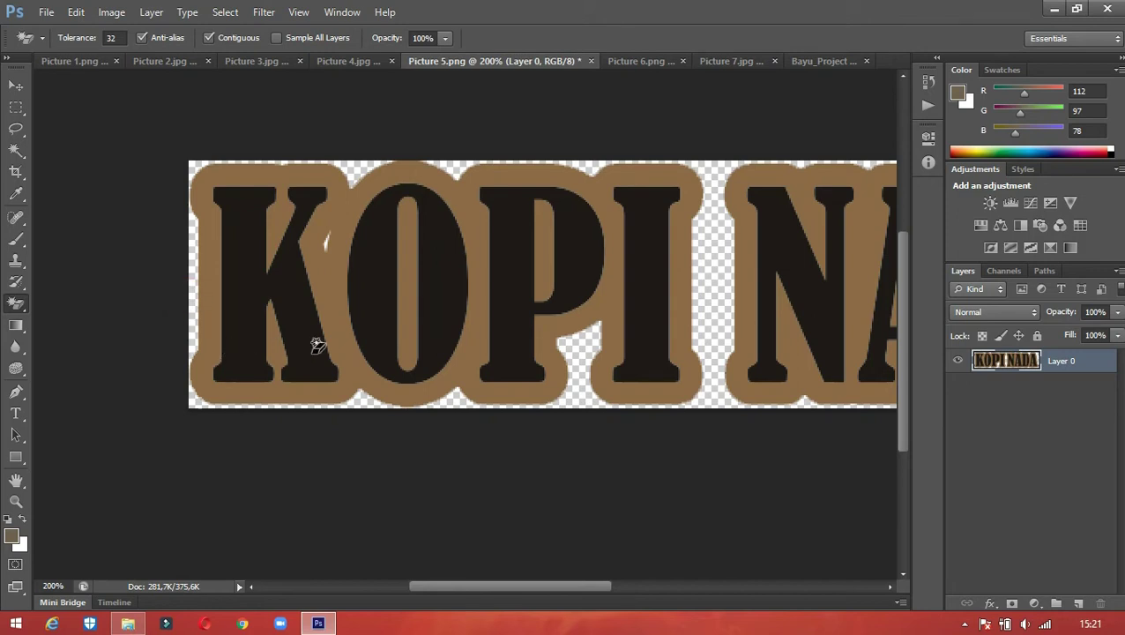
Erase the small white gap between the logo's letters K and O with the Magic Eraser
drag(434, 586, 480, 576)
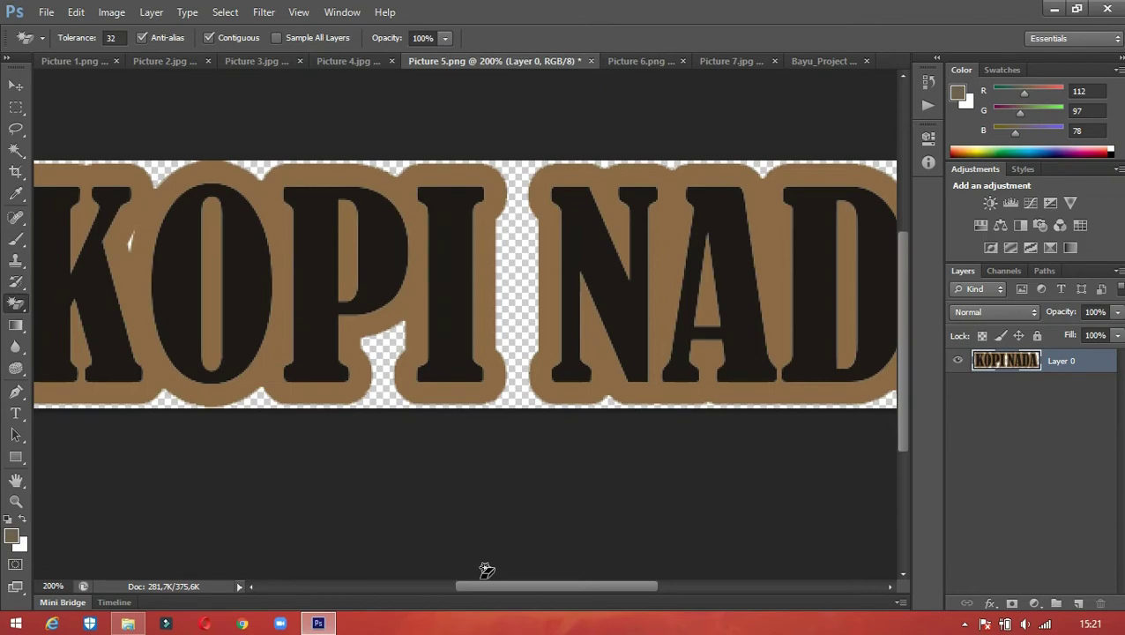
key(z)
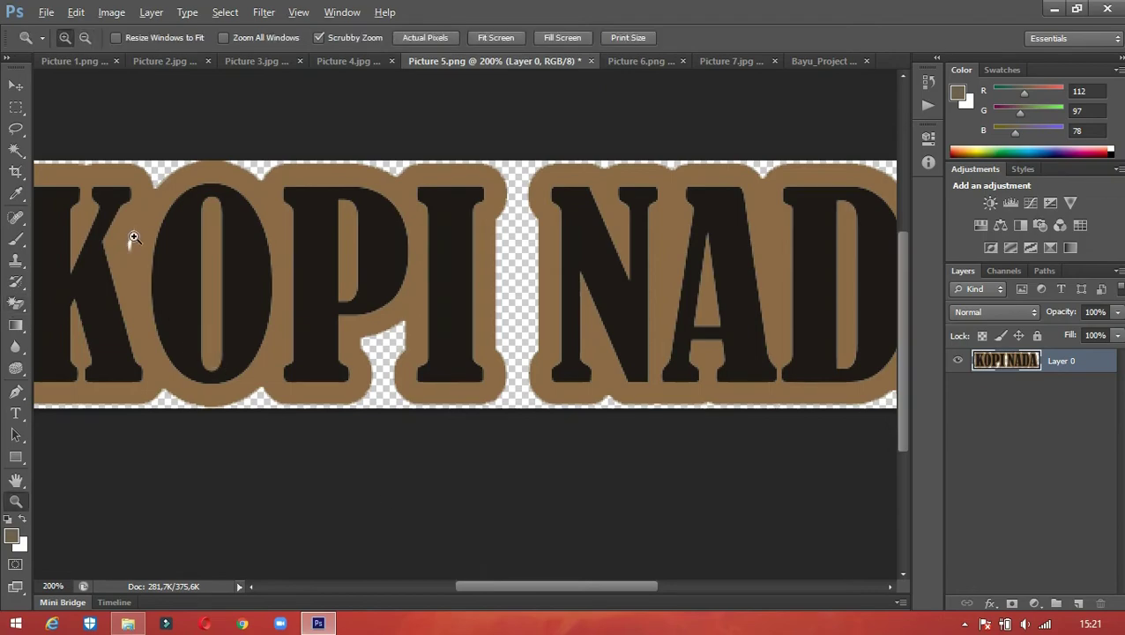
drag(131, 241, 128, 239)
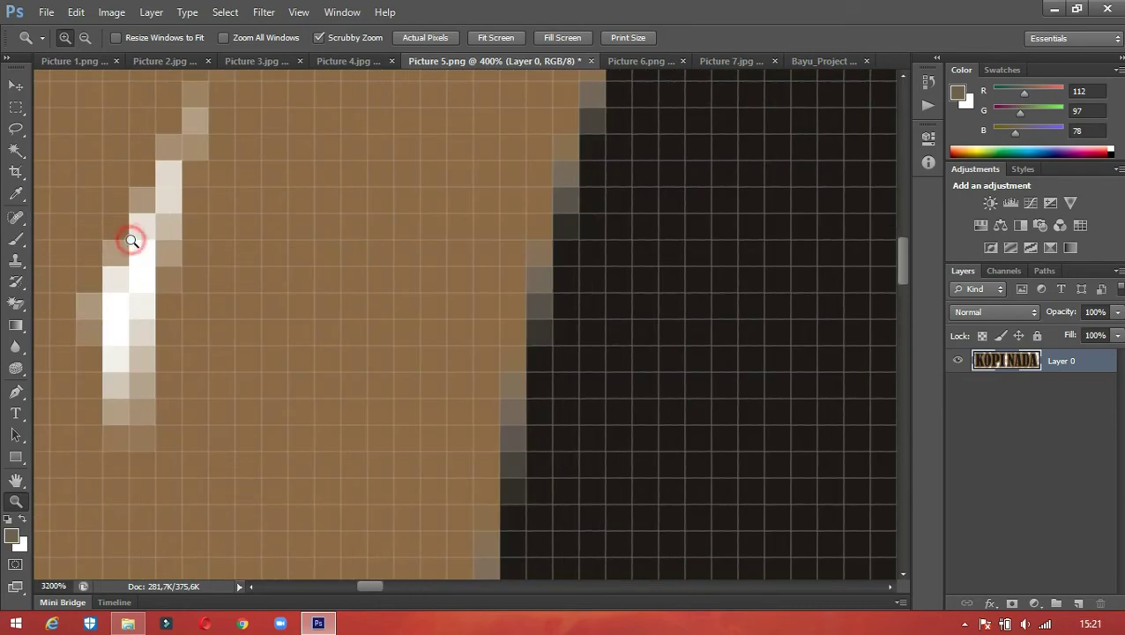
click(16, 303)
click(137, 278)
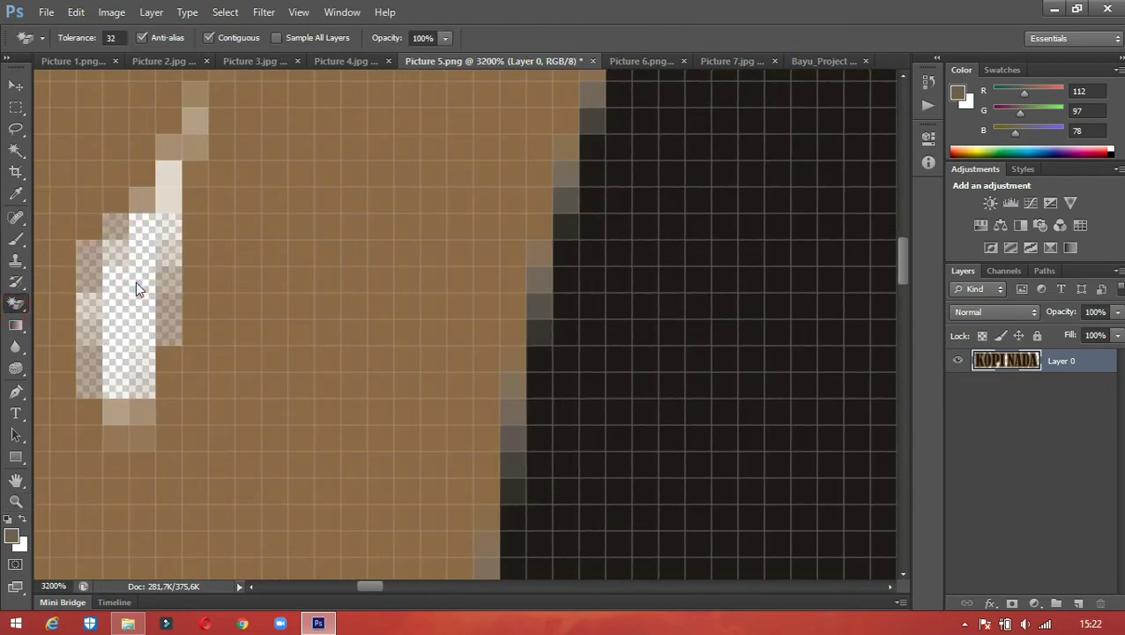
click(162, 192)
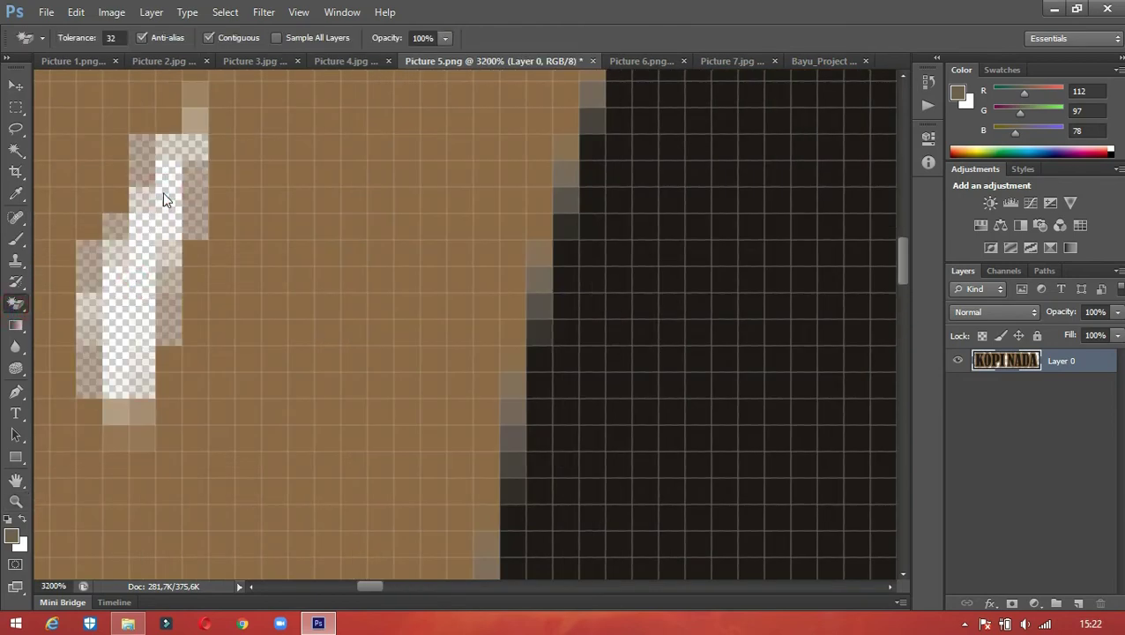
Select and copy the whole cleaned KOPI NADA logo and return to the box template document
key(z)
key(alt)
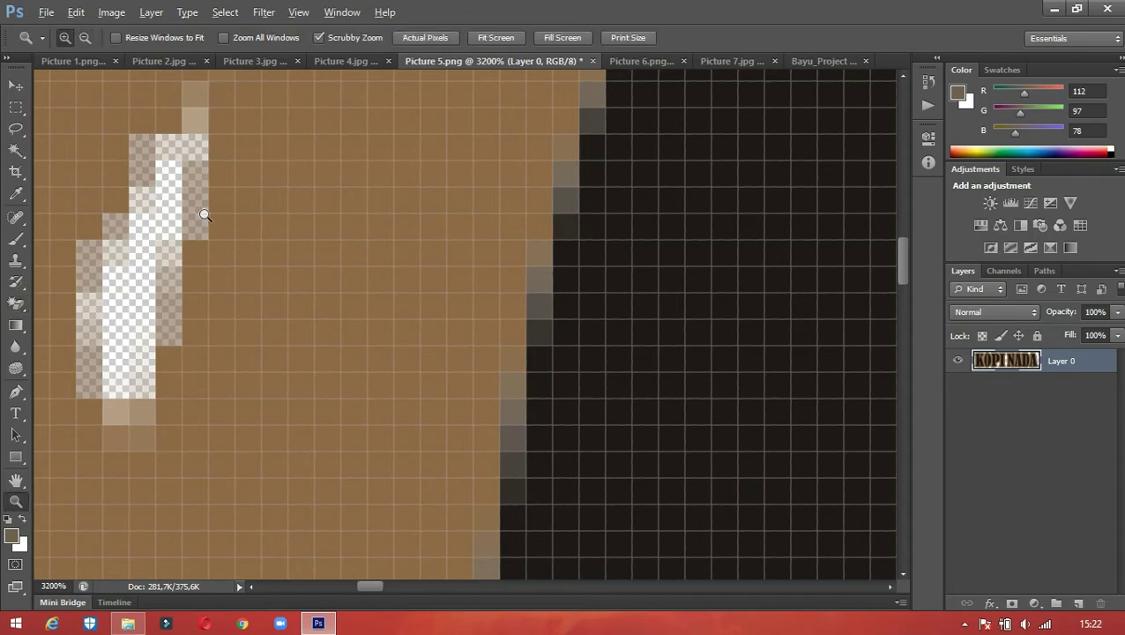
alt+click(204, 215)
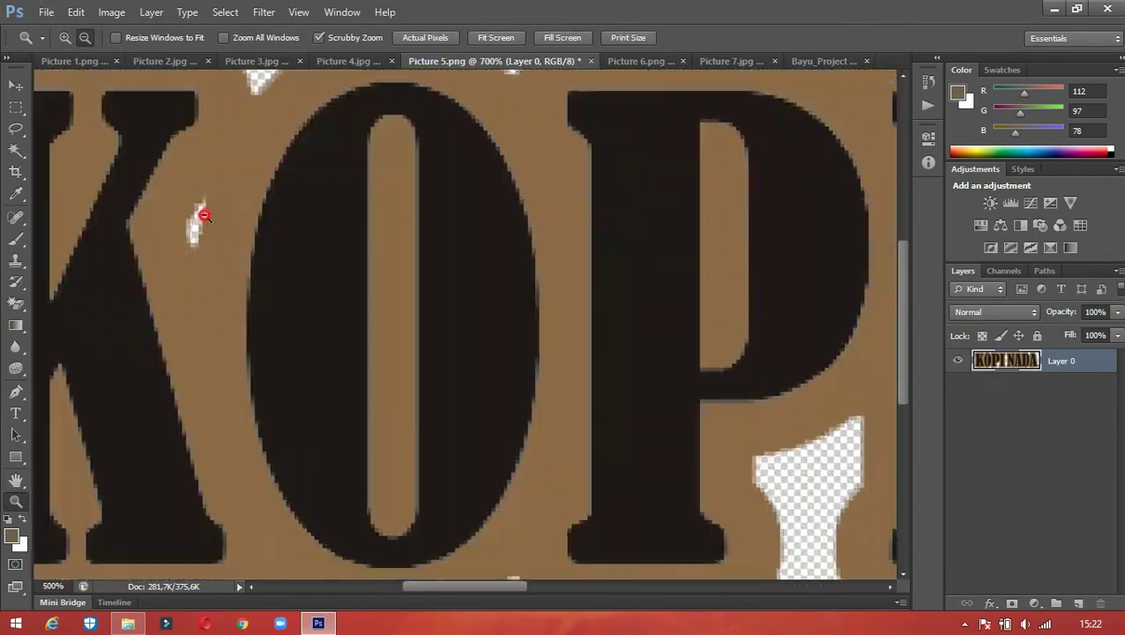
alt+click(203, 214)
alt+click(203, 214)
alt+click(203, 214)
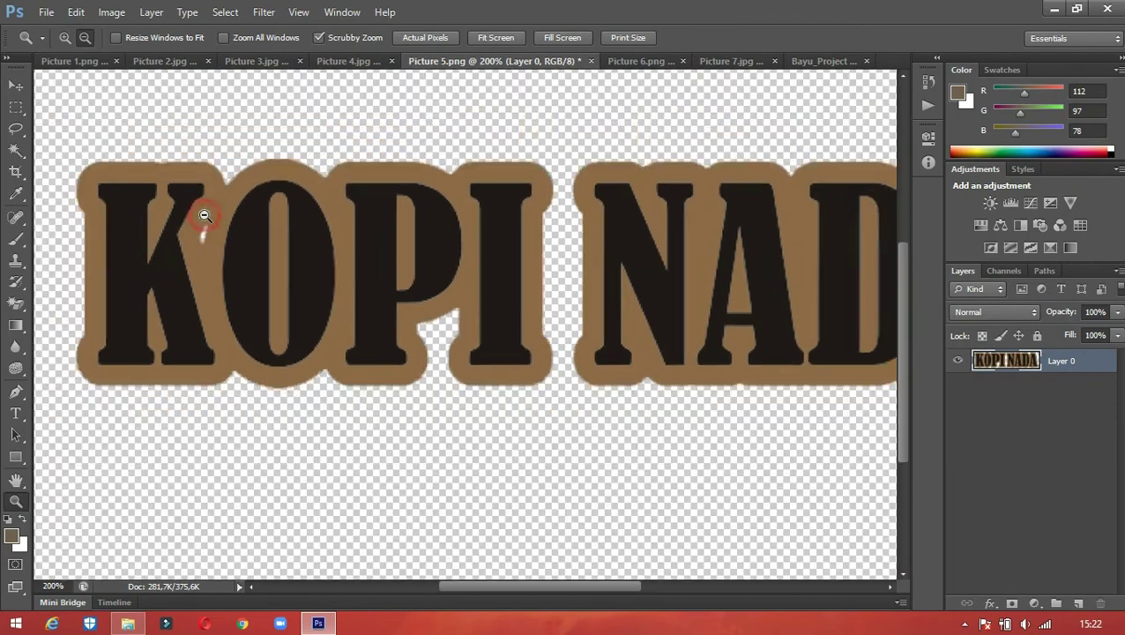
alt+click(204, 215)
click(17, 86)
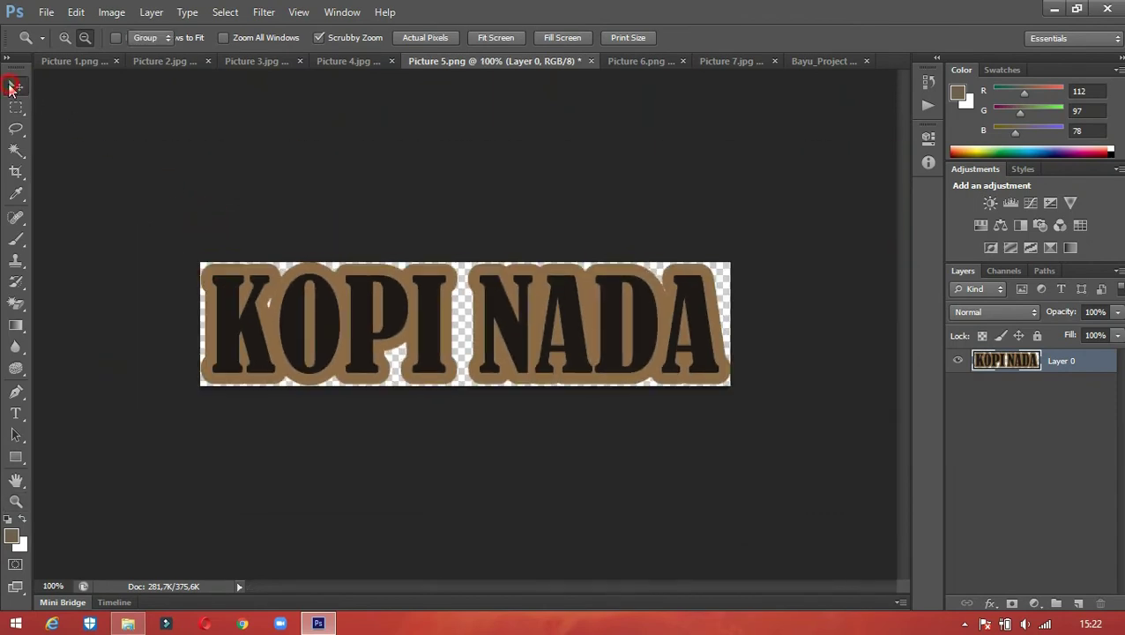
key(ctrl+a)
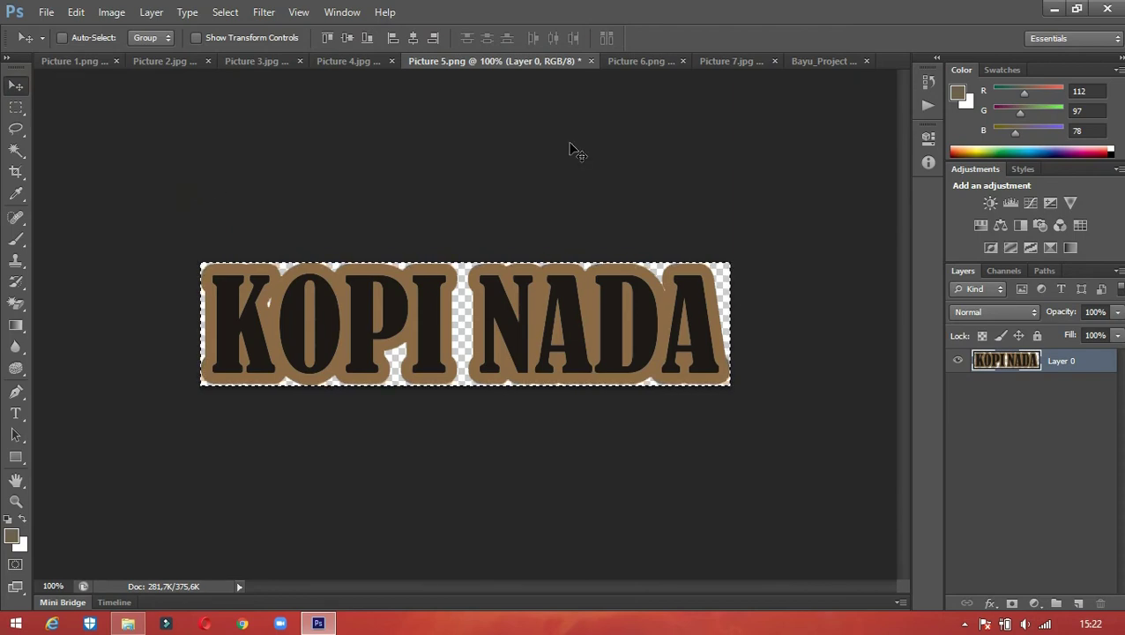
click(806, 60)
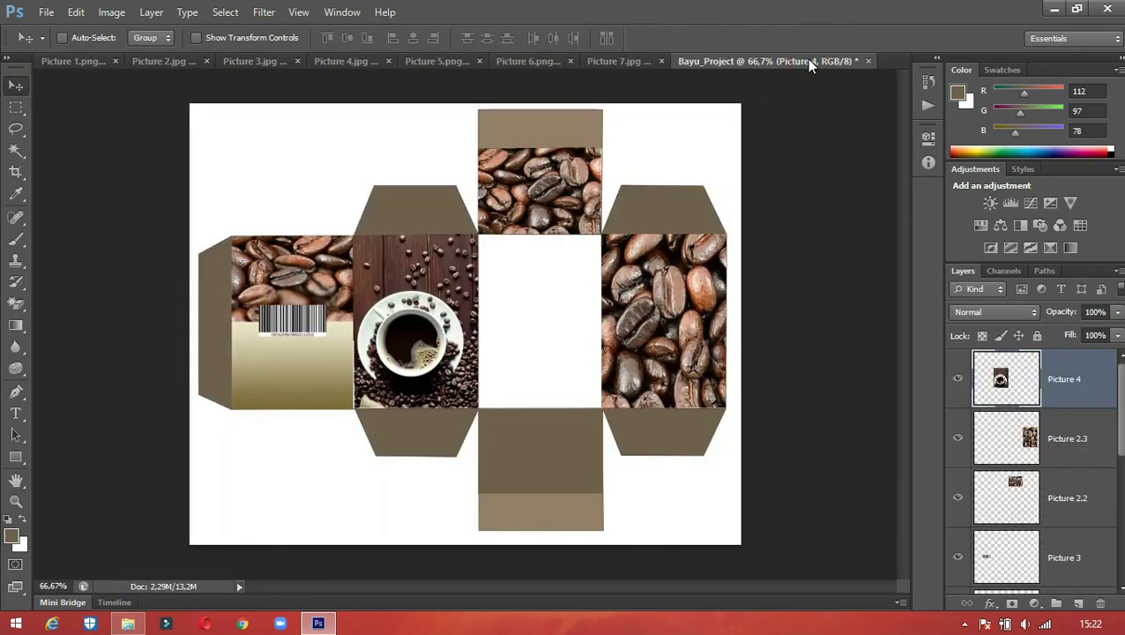
Paste the KOPI NADA logo into the box template, scale it to about 28%, and place it above the barcode on the bean image
key(ctrl+v)
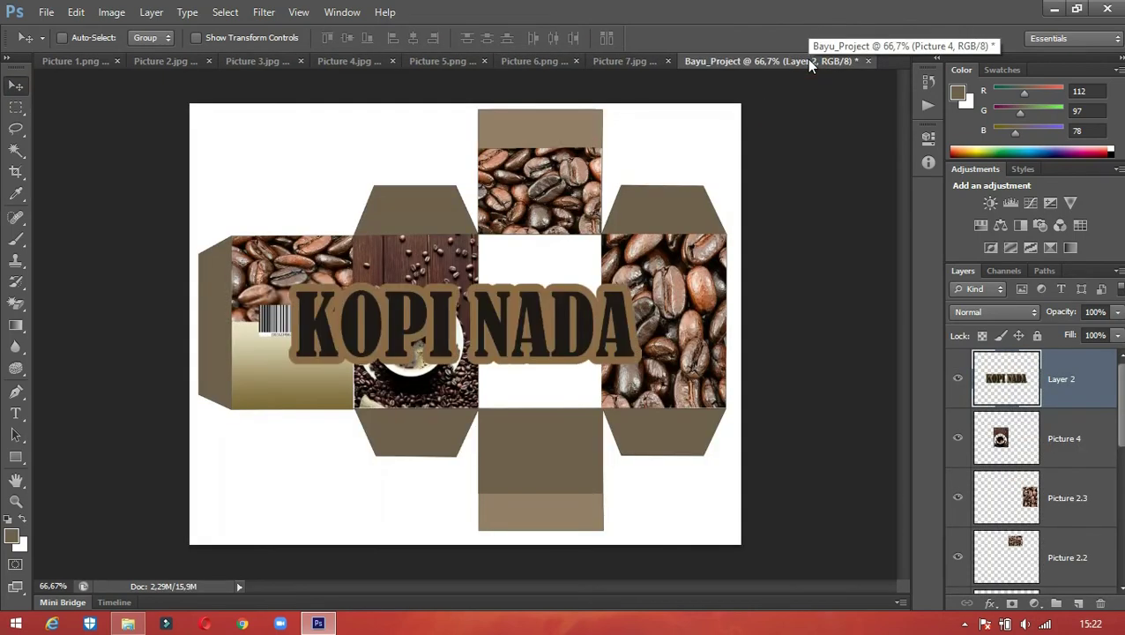
key(ctrl+t)
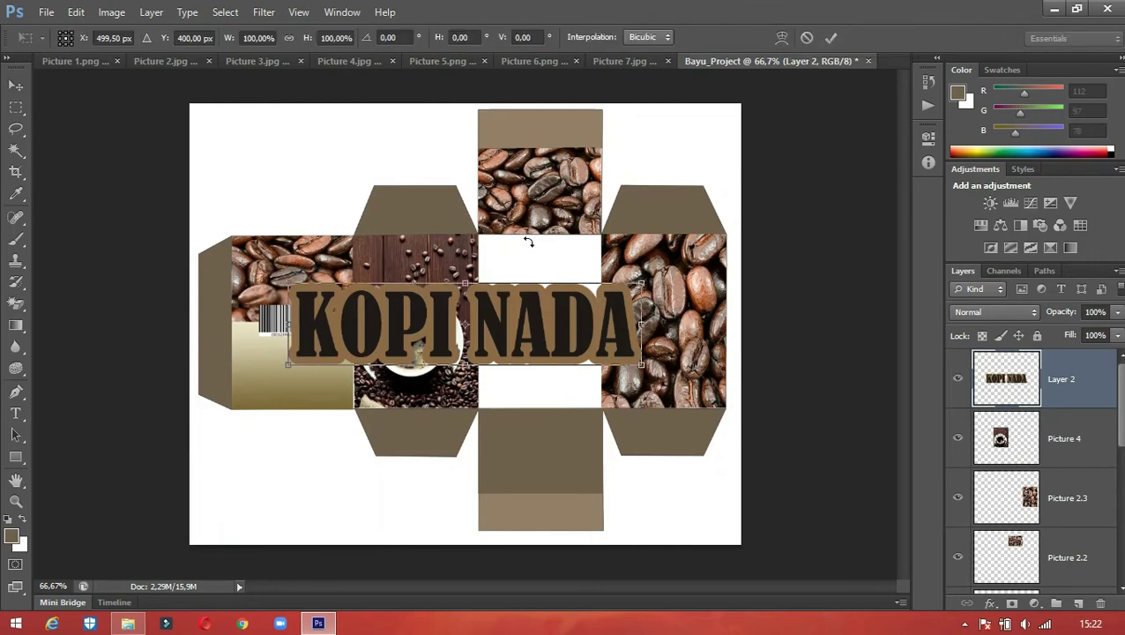
drag(286, 363, 540, 305)
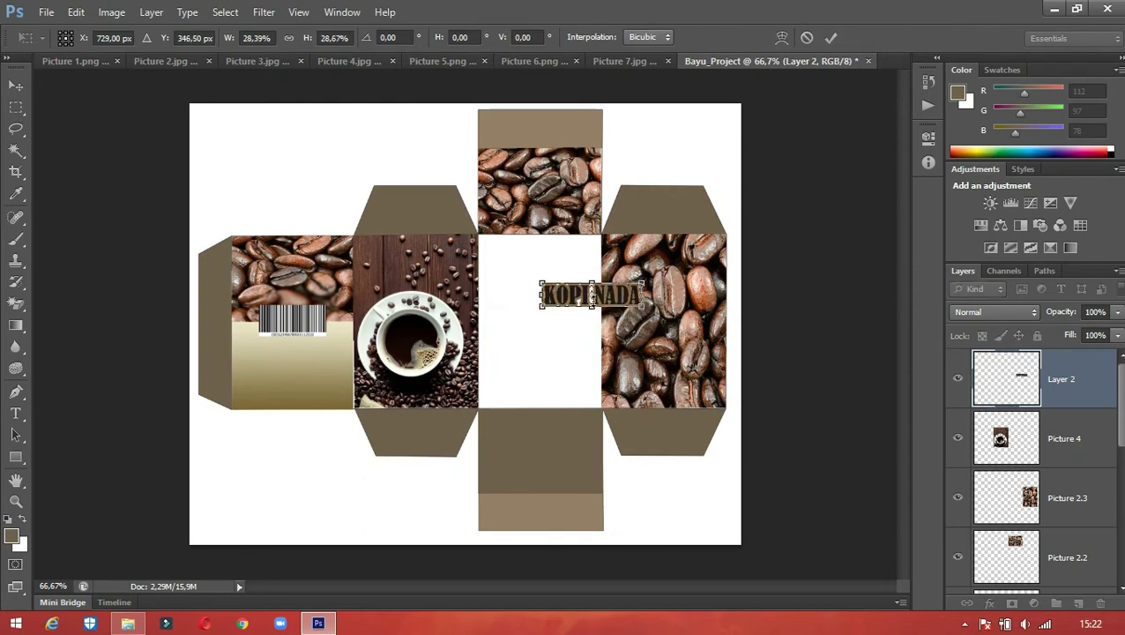
drag(608, 300, 310, 261)
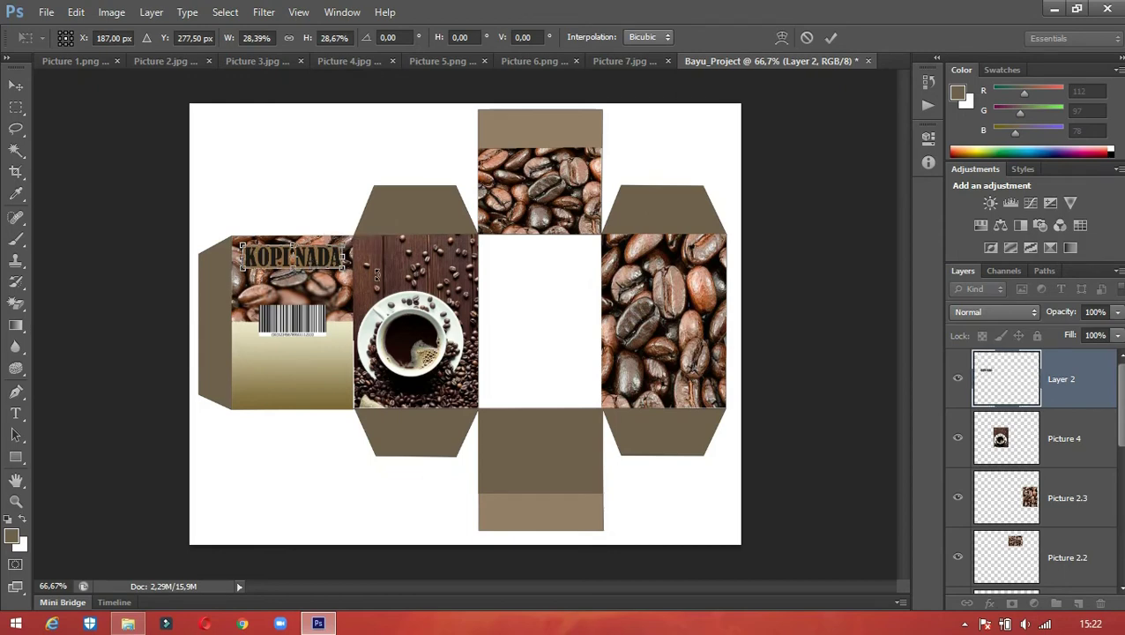
key(v)
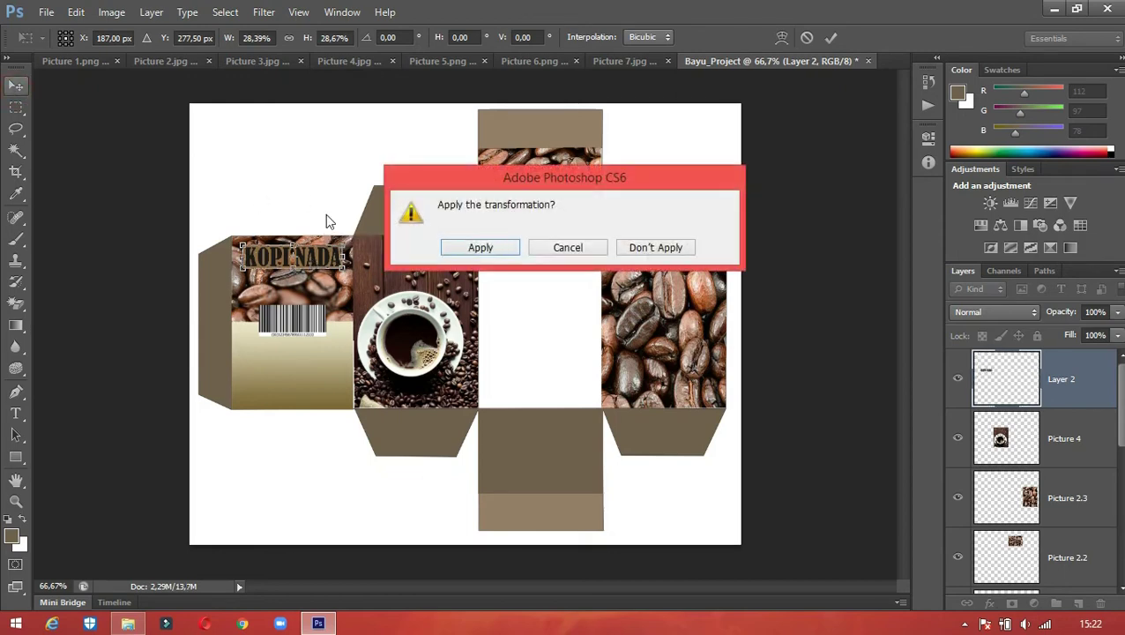
click(487, 249)
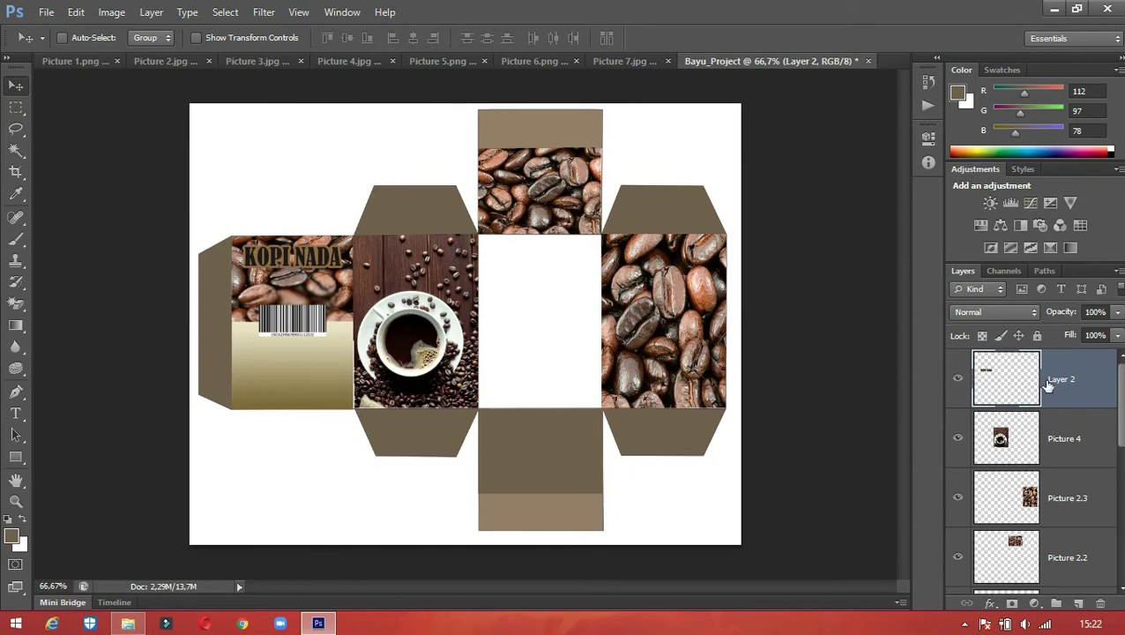
Duplicate the pasted logo layer under the name Picture 5.1
right_click(1053, 379)
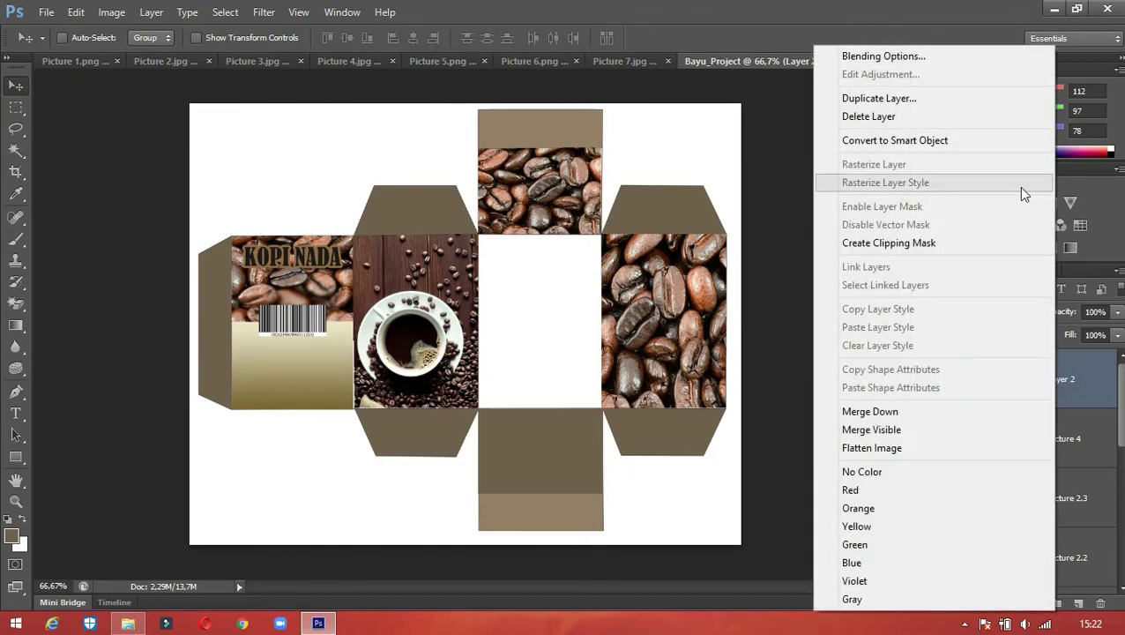
click(960, 99)
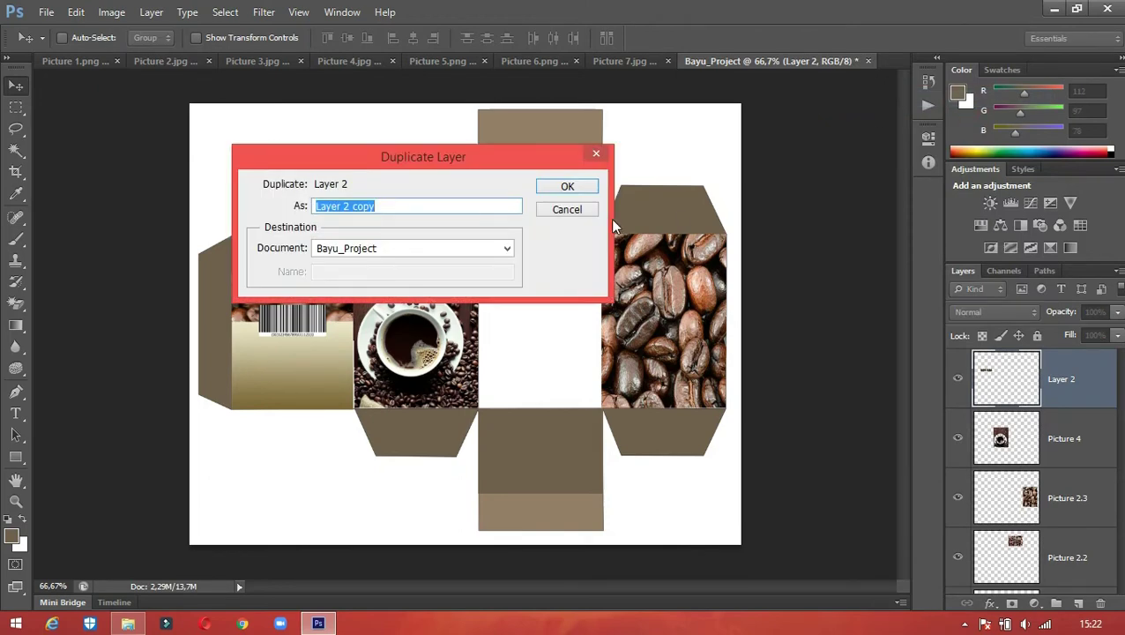
text(Picture)
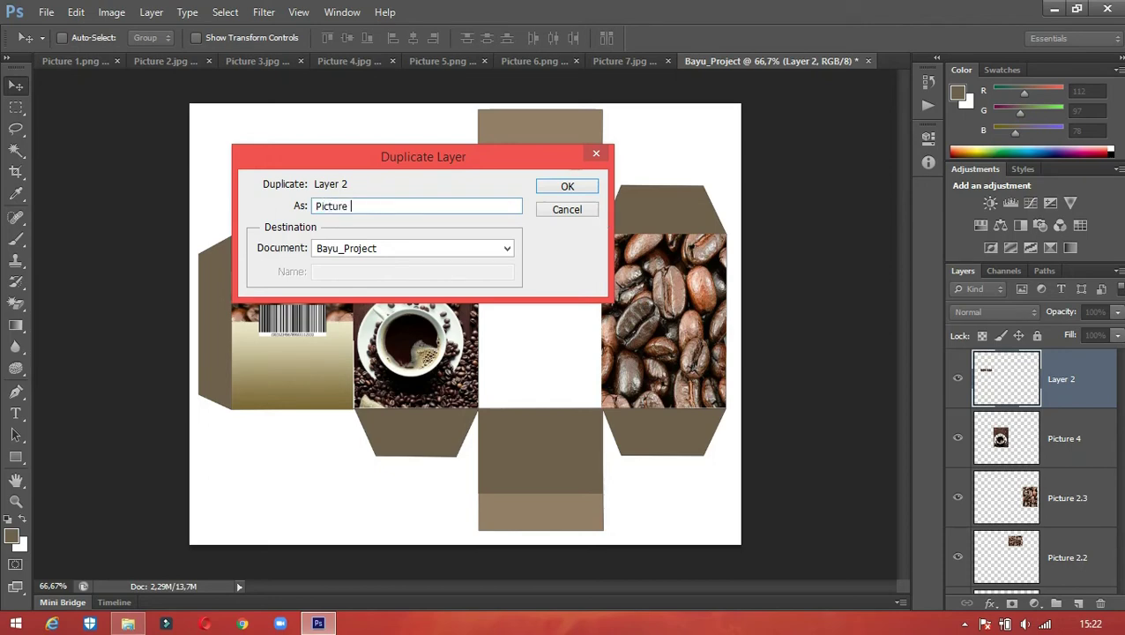
text( 5.1)
key(Return)
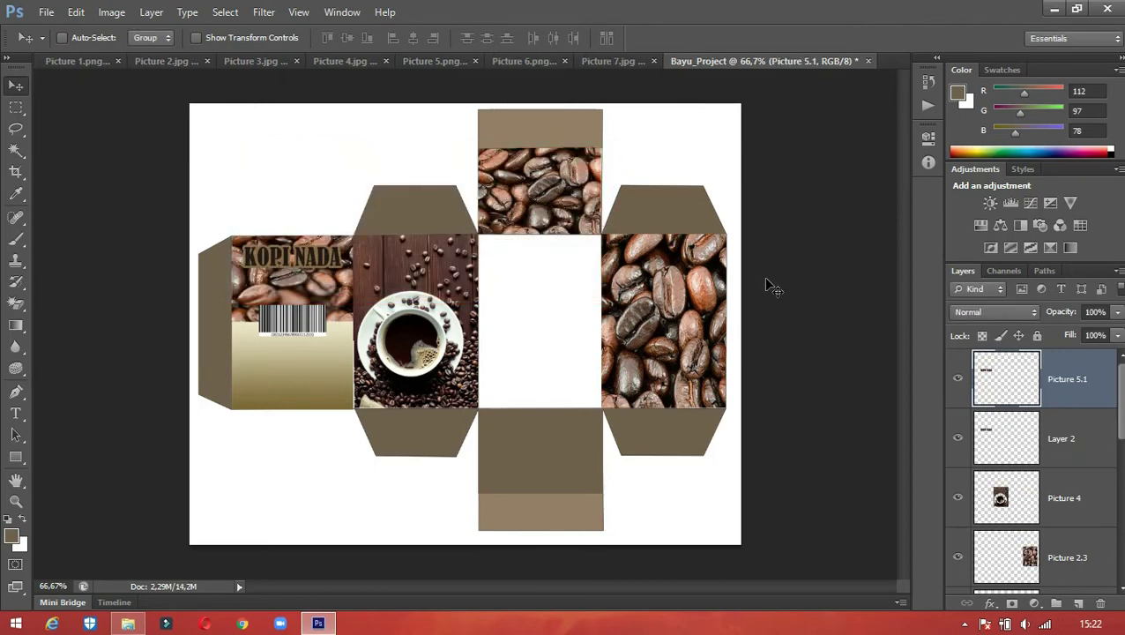
Rename the original logo layer as Picture 5 and move the Picture 5.1 logo onto the bean image of the box's upper flap
click(1056, 453)
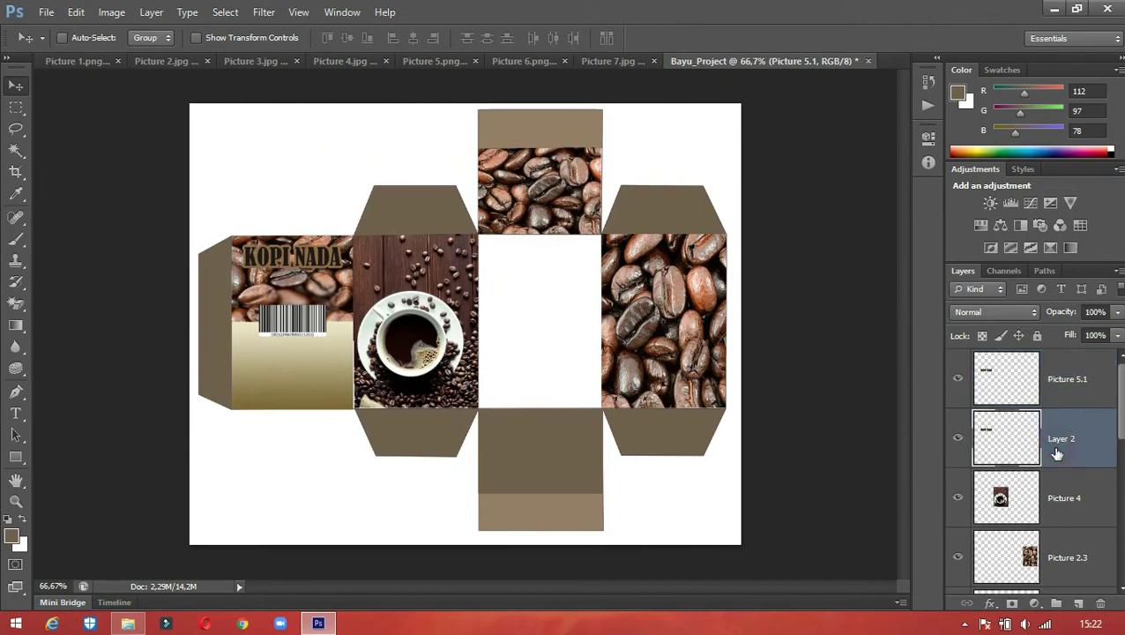
right_click(1052, 446)
click(1072, 444)
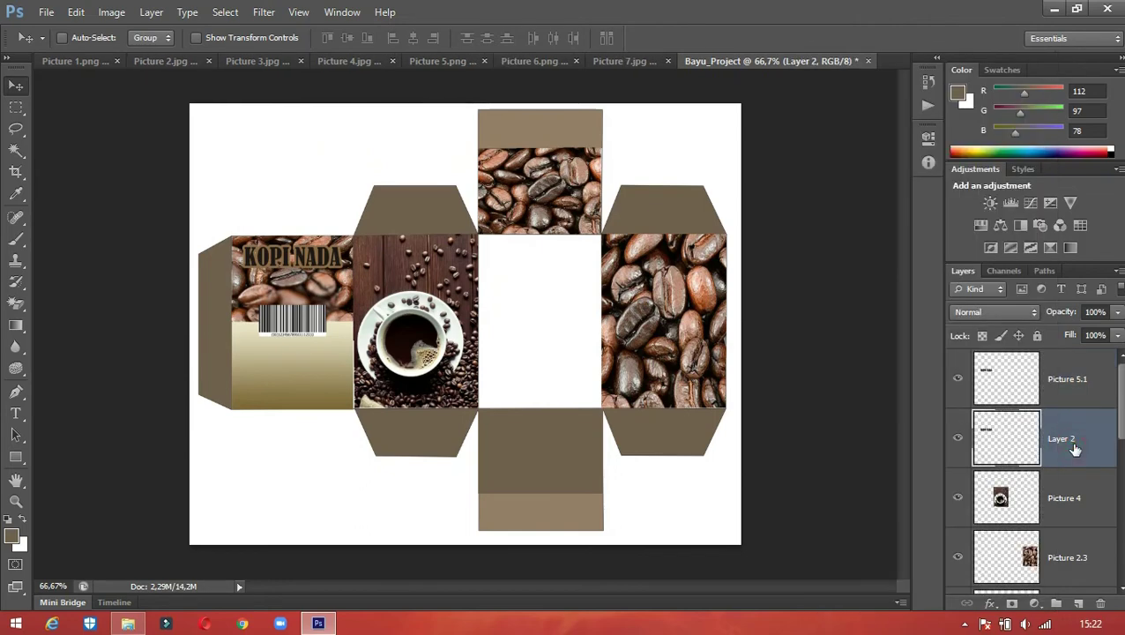
double_click(1068, 440)
text(Picture 5)
key(Return)
click(1083, 371)
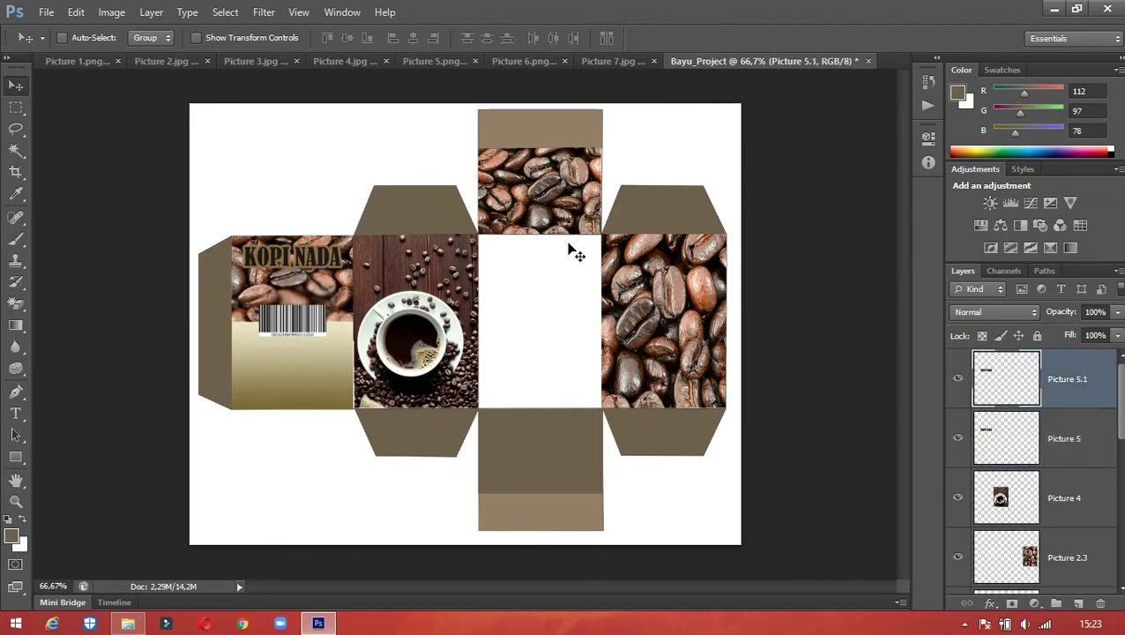
drag(426, 236, 558, 168)
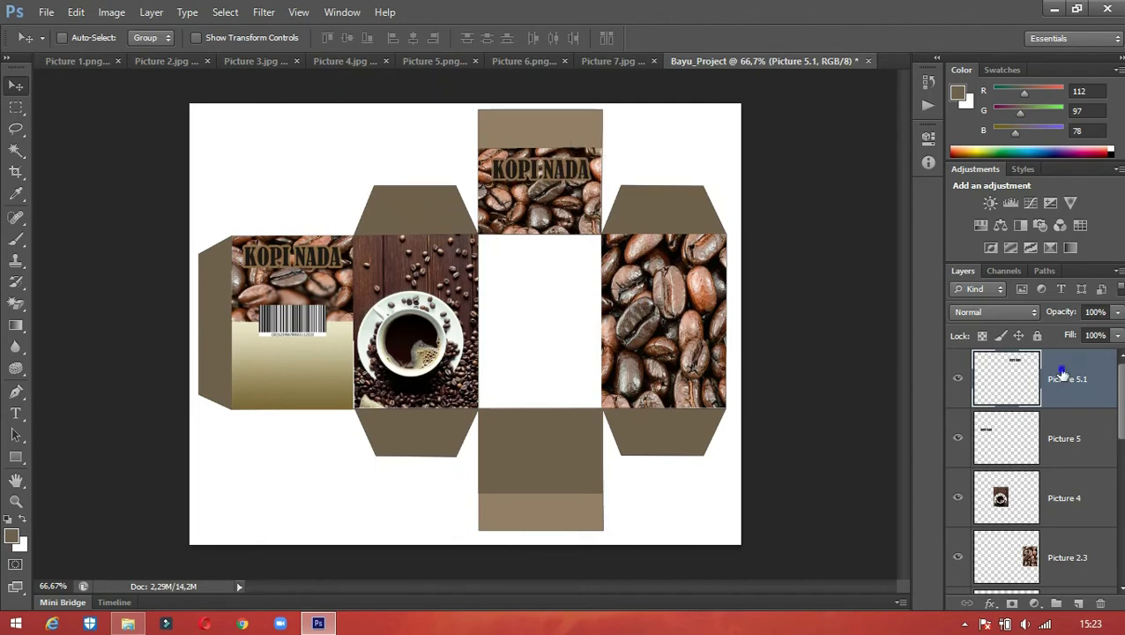
Duplicate layer Picture 5.1 as Picture 5.2 and move that logo to the upper part of the tall coffee bean panel
right_click(1062, 374)
click(929, 100)
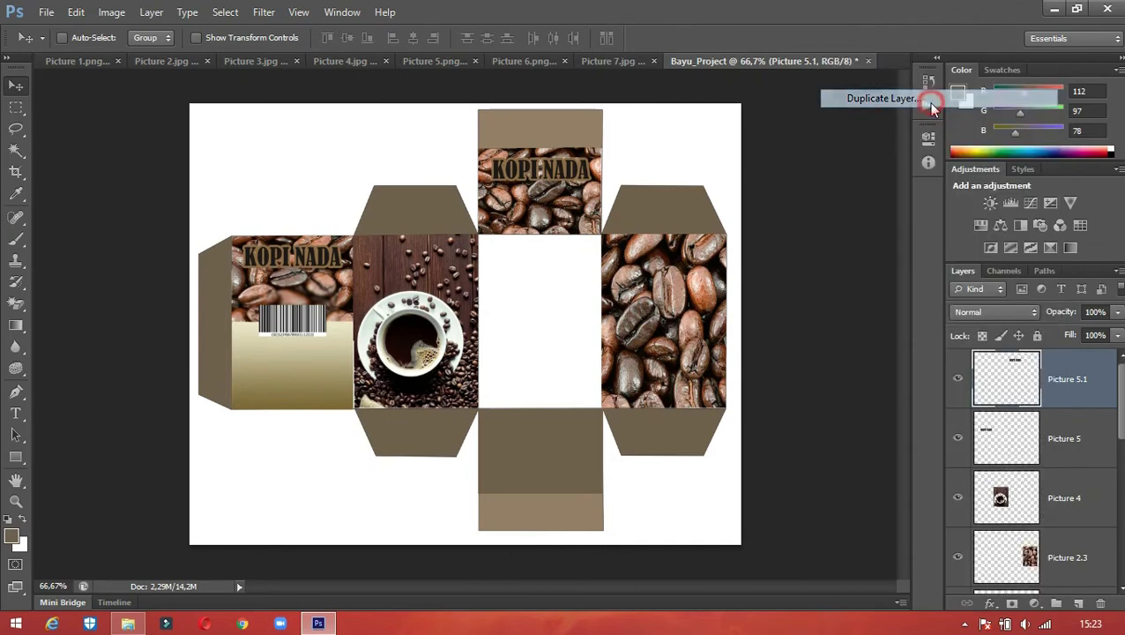
key(Right)
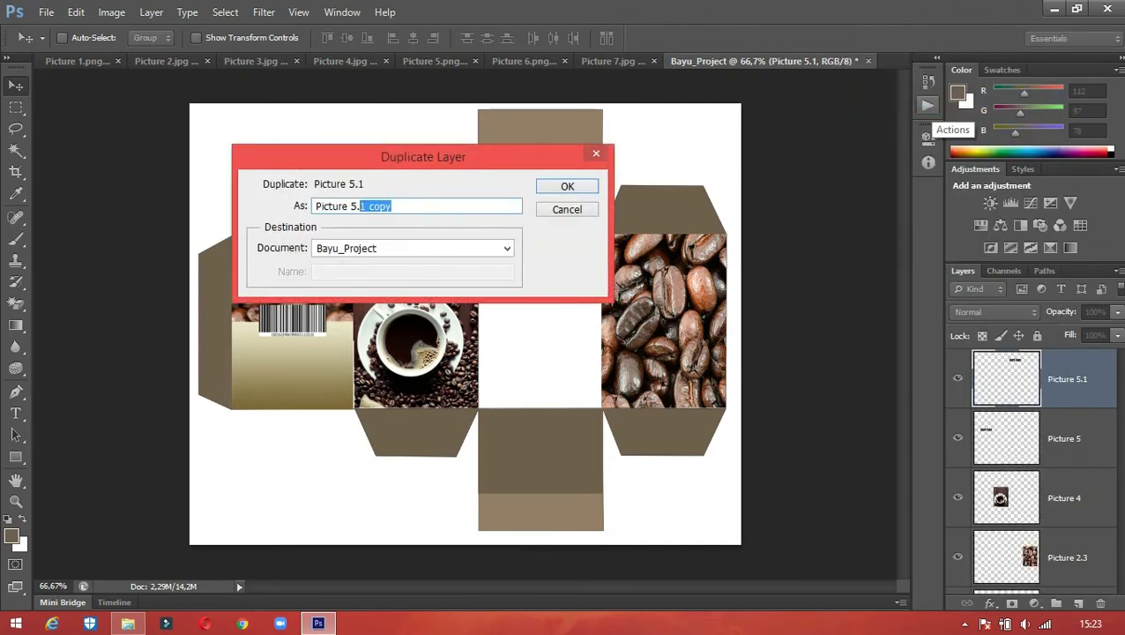
click(570, 185)
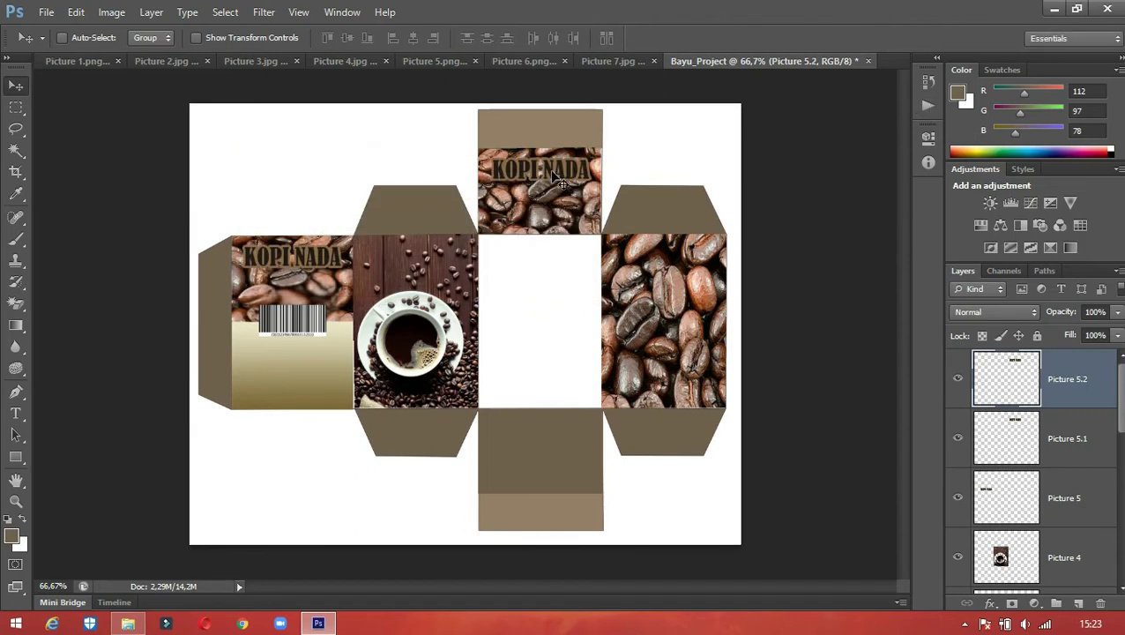
drag(561, 183, 676, 262)
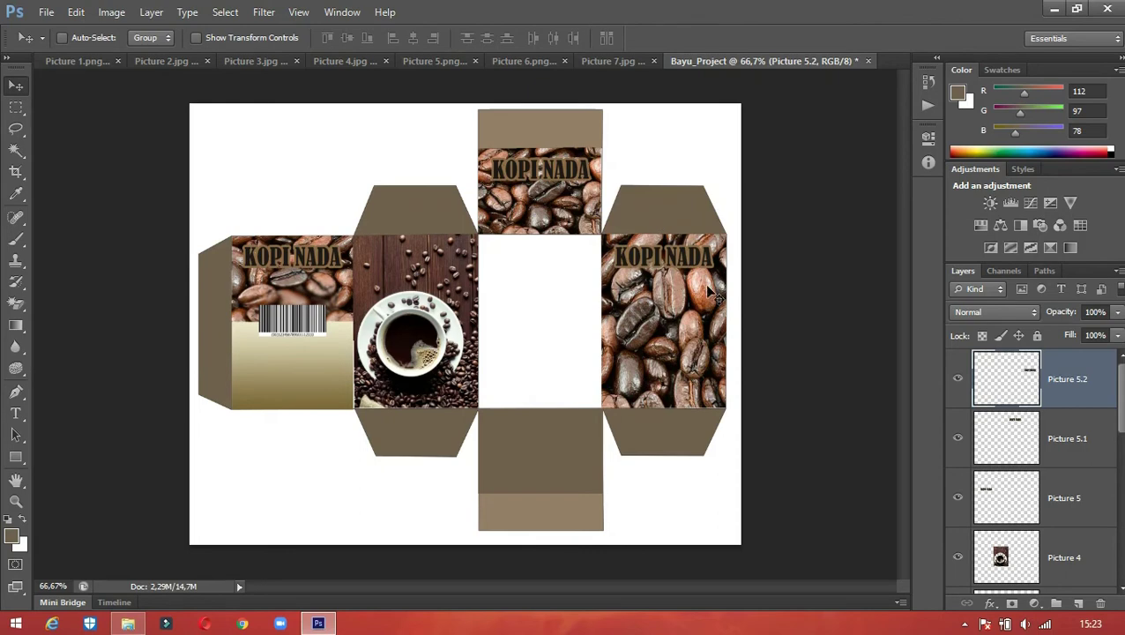
Copy the dripping coffee artwork from Picture 6.png and add a new layer named Picture 6 to the box template document
click(531, 61)
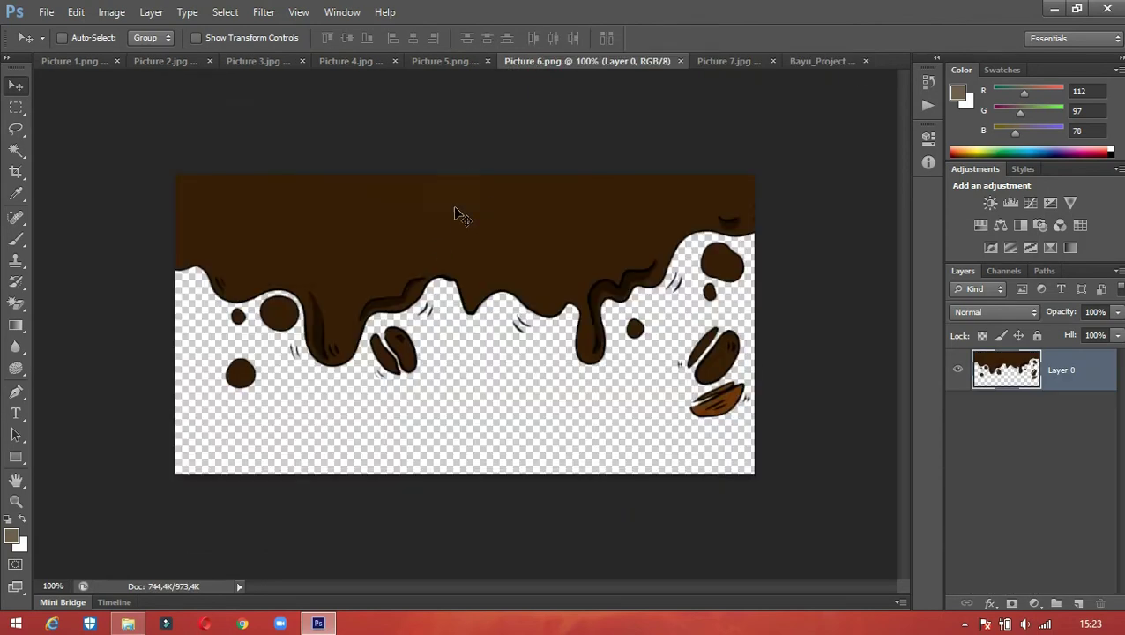
click(821, 61)
click(151, 12)
click(396, 27)
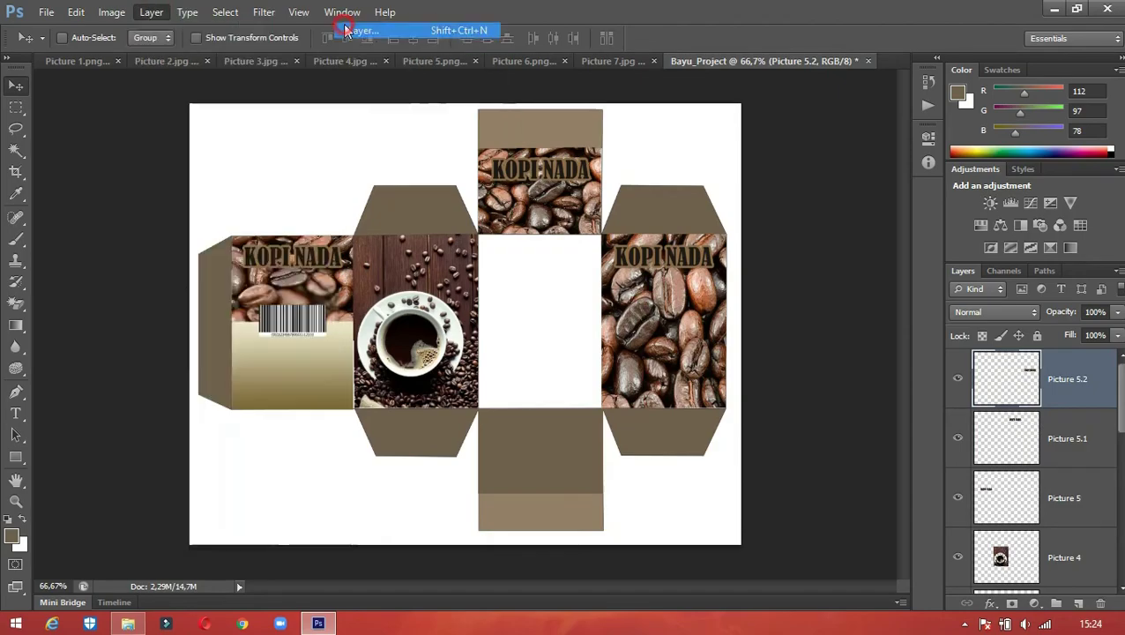
text(Picture 6)
key(Return)
Define a Vanishing Point plane over the upper half of the blank white center panel
click(284, 13)
click(279, 155)
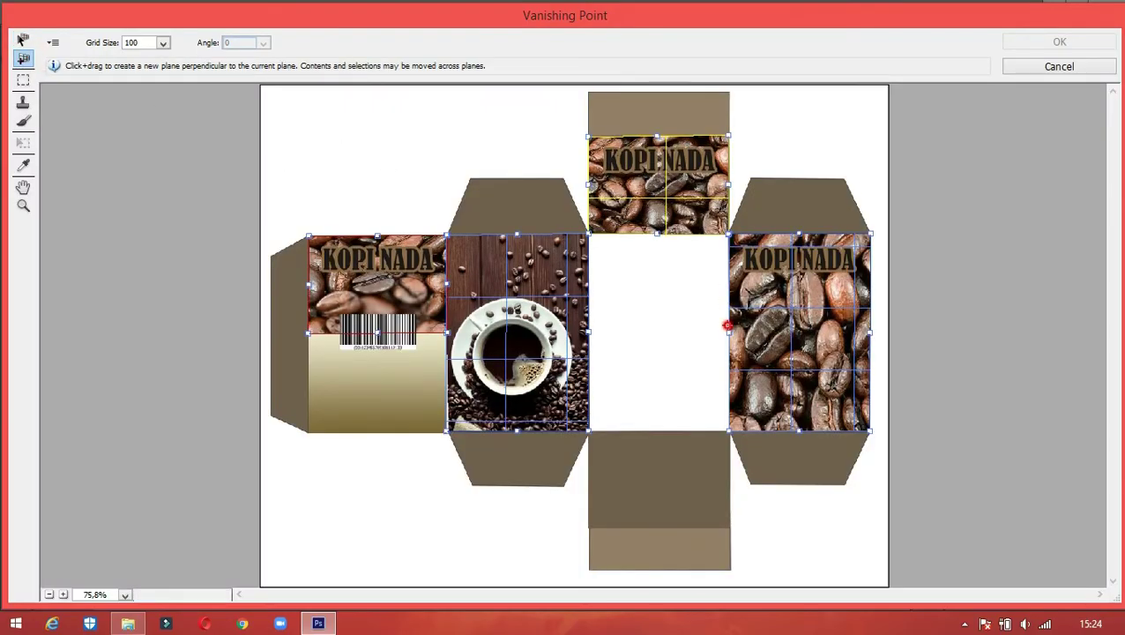
click(726, 326)
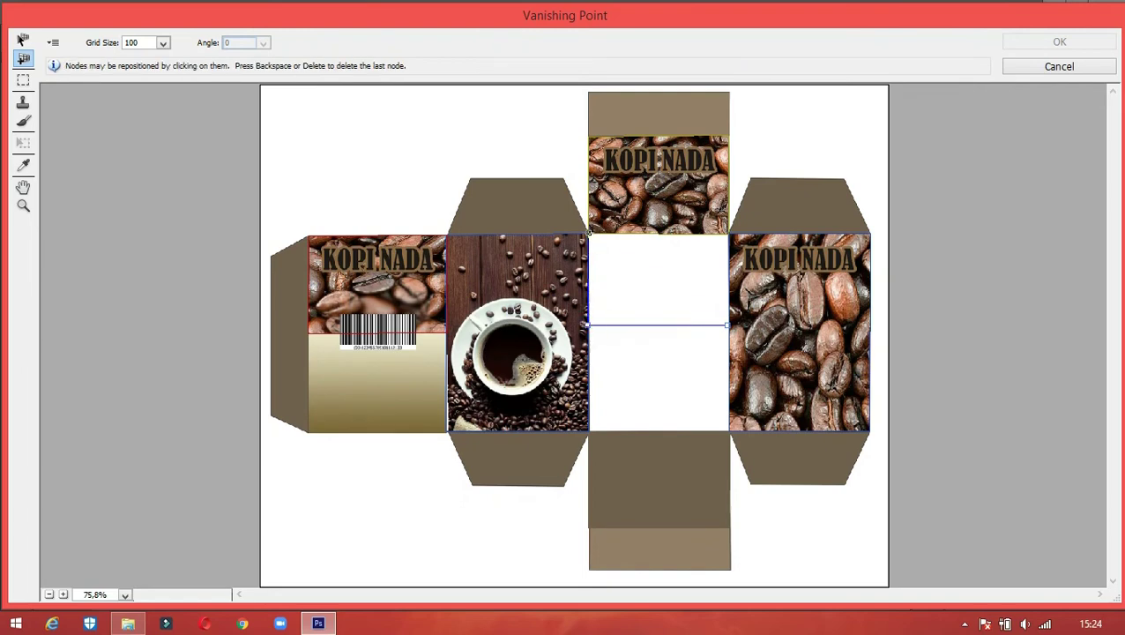
click(588, 234)
click(728, 234)
Paste the dripping coffee artwork in Vanishing Point, shrink it to the panel width, fit it to the upper-half plane and apply the filter
key(ctrl+v)
key(t)
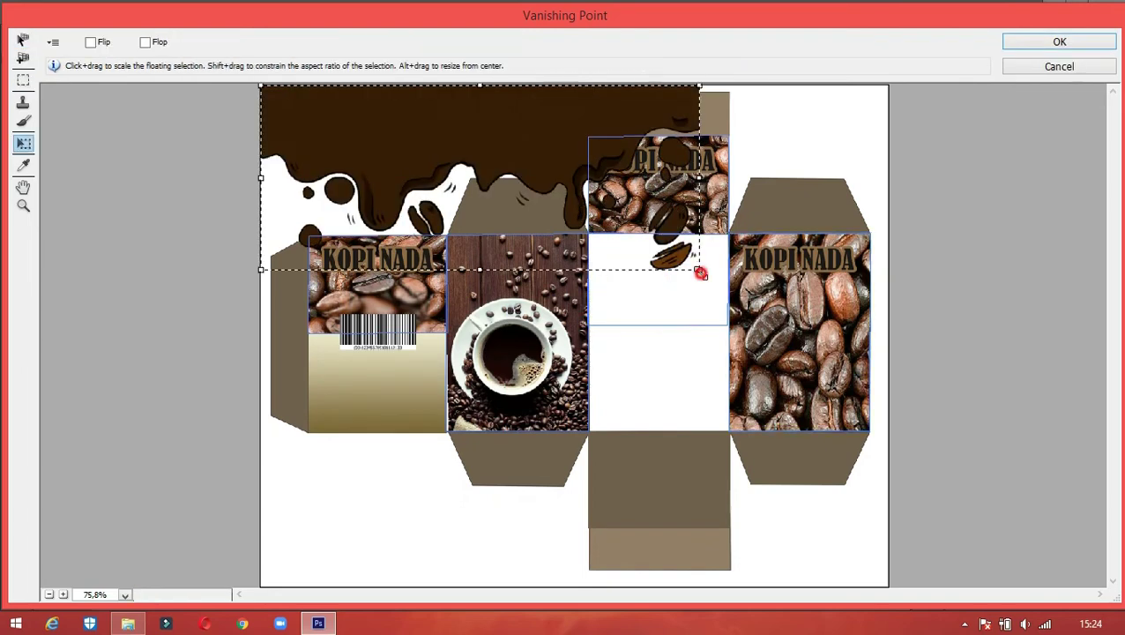
drag(700, 274, 391, 143)
drag(347, 113, 679, 266)
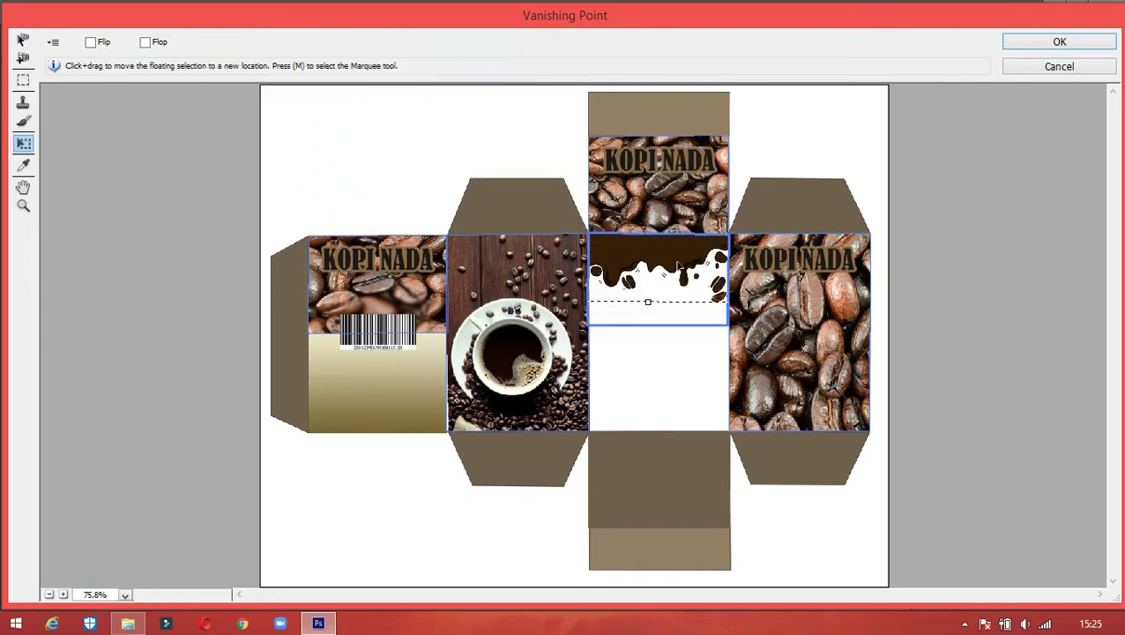
drag(648, 301, 652, 328)
click(1049, 42)
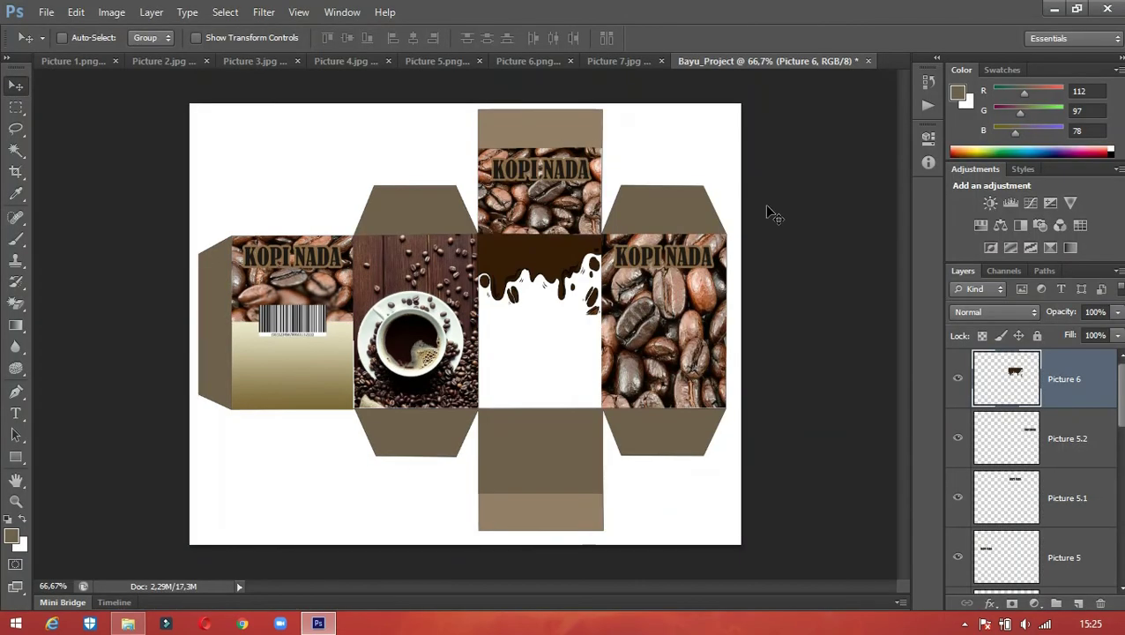
Erase the white background behind the coffee cup in Picture 7.jpg with the Magic Eraser and copy the image
click(614, 61)
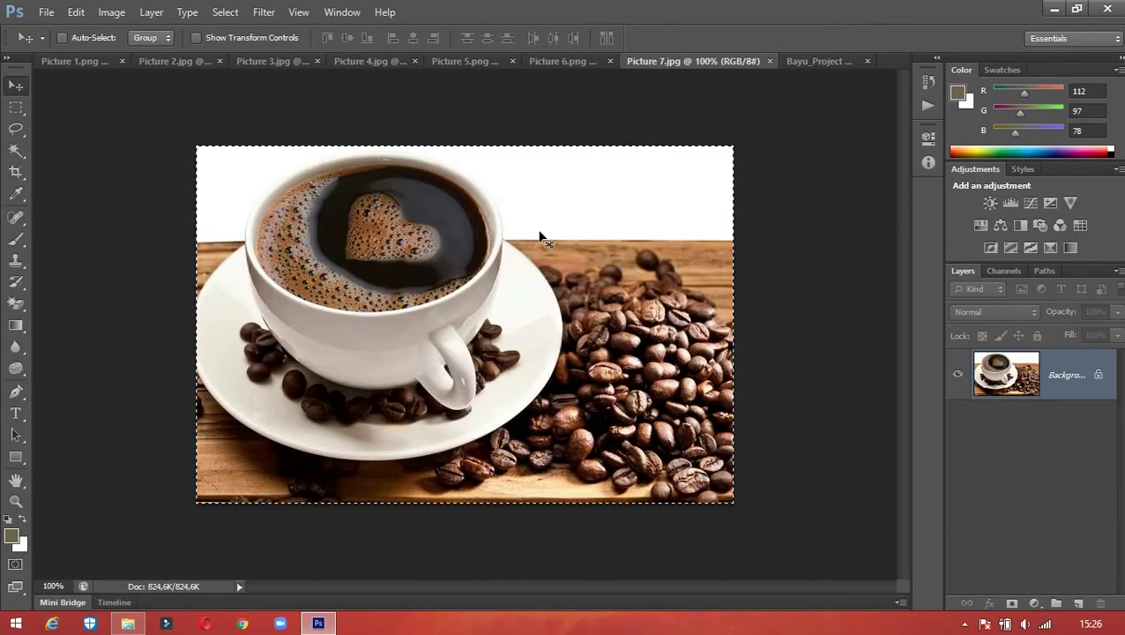
key(e)
click(239, 206)
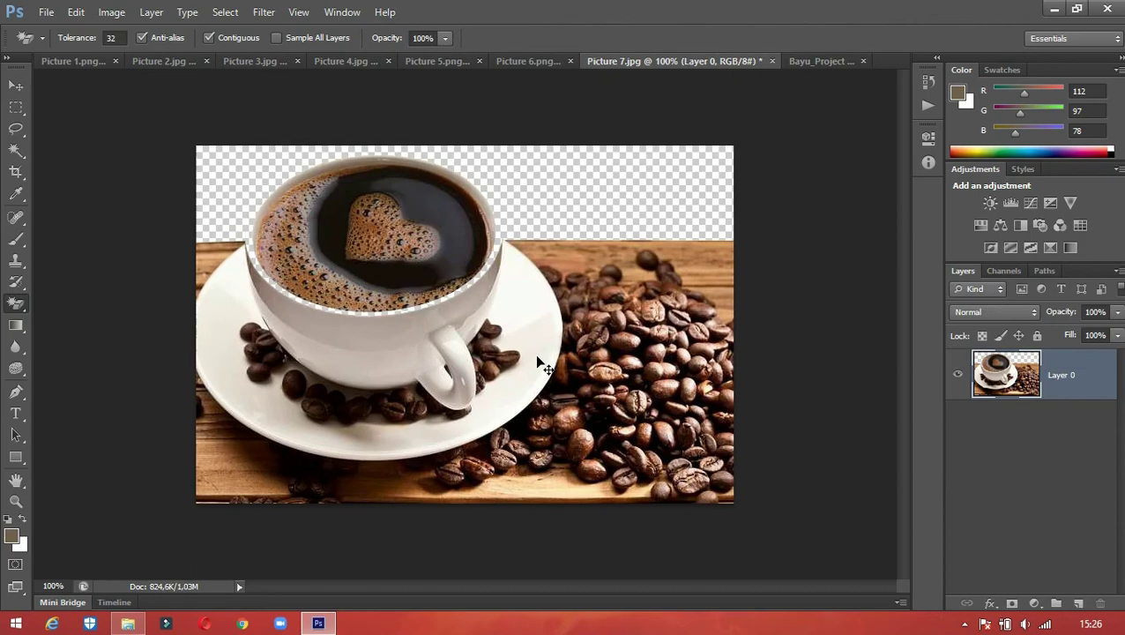
Return to the box template document and add a new layer named Picture 7
click(806, 63)
click(151, 11)
click(371, 30)
text(Pictur)
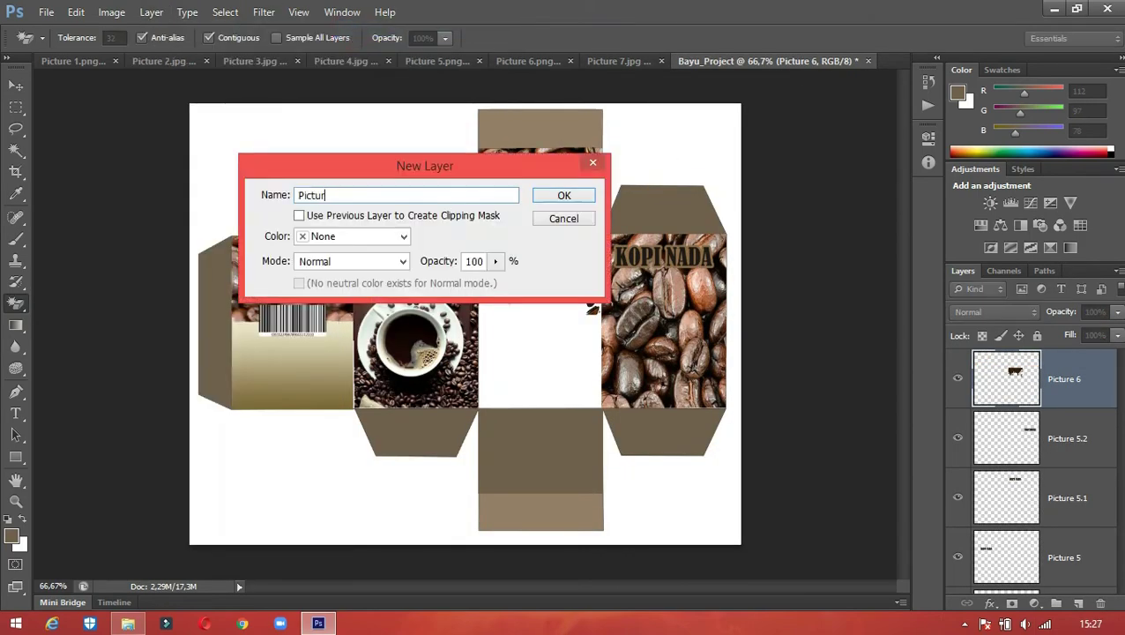
text(e 7)
key(Return)
Define a Vanishing Point plane over the blank lower half of the center panel, below the dripping coffee artwork
click(264, 12)
click(276, 155)
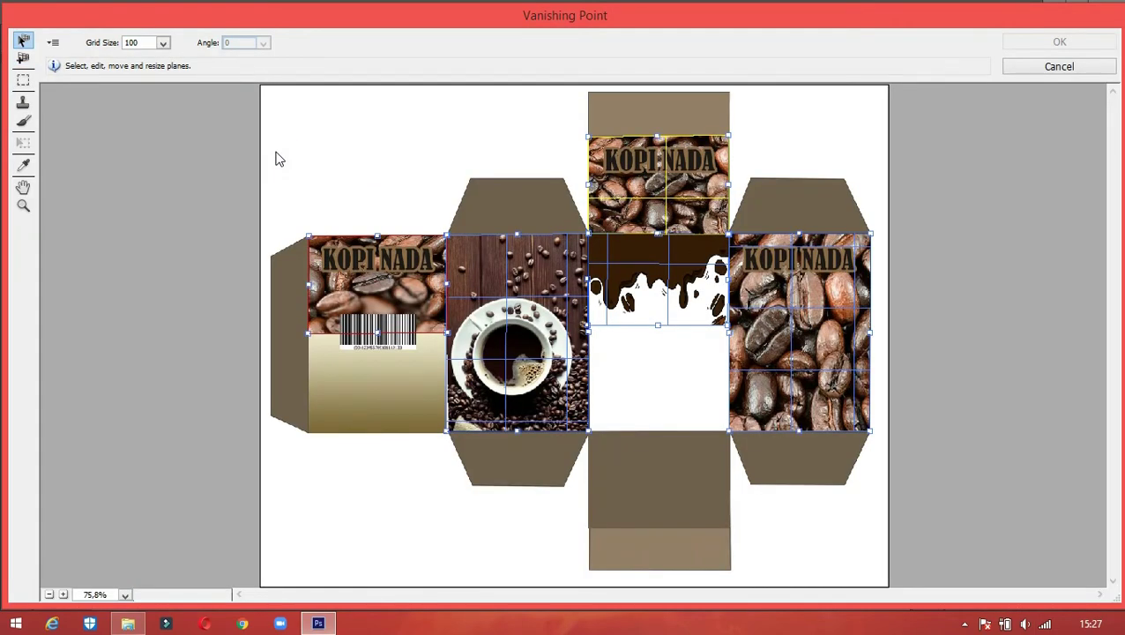
key(c)
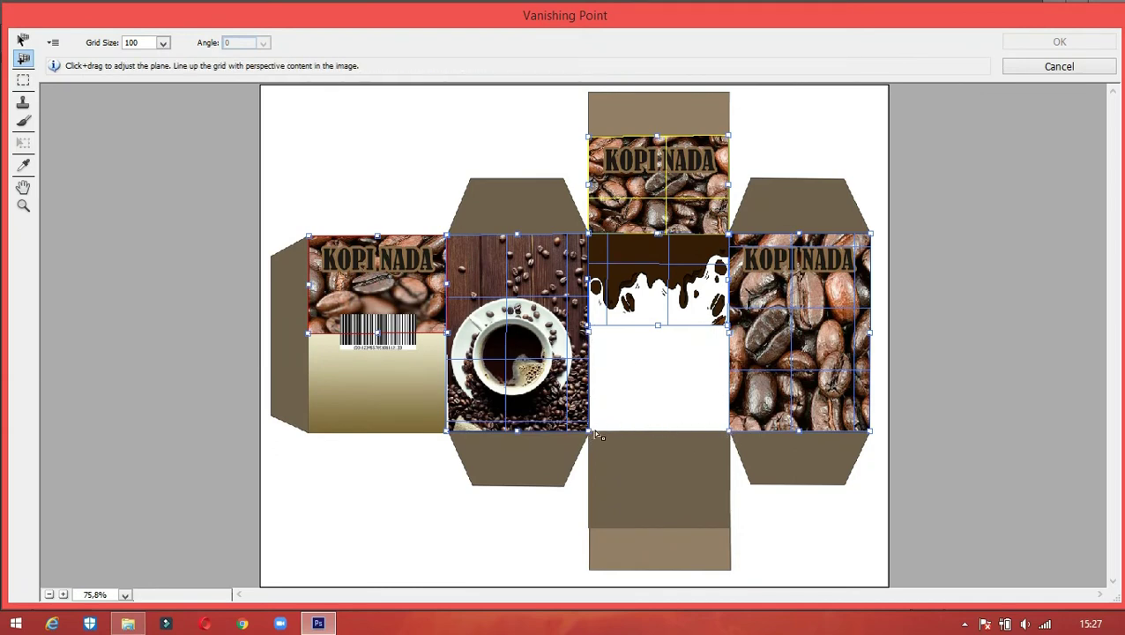
click(595, 428)
click(728, 431)
click(728, 324)
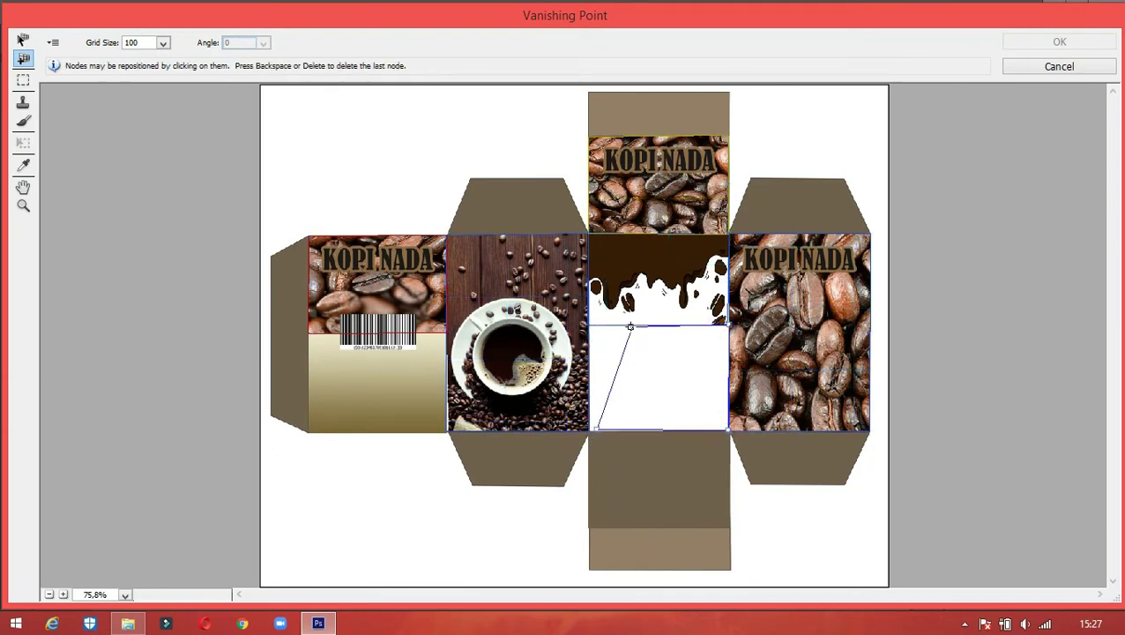
click(588, 324)
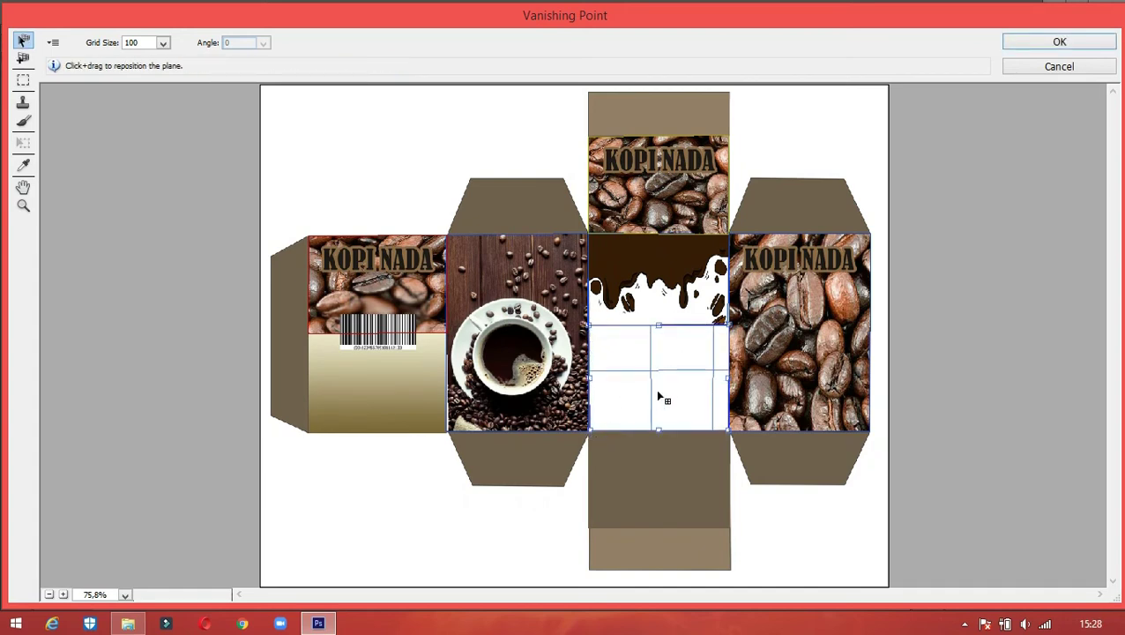
Paste the coffee cup image in Vanishing Point, shrink it to the panel width, place it in the lower-half plane and apply the filter
key(ctrl+v)
key(t)
drag(668, 349, 404, 189)
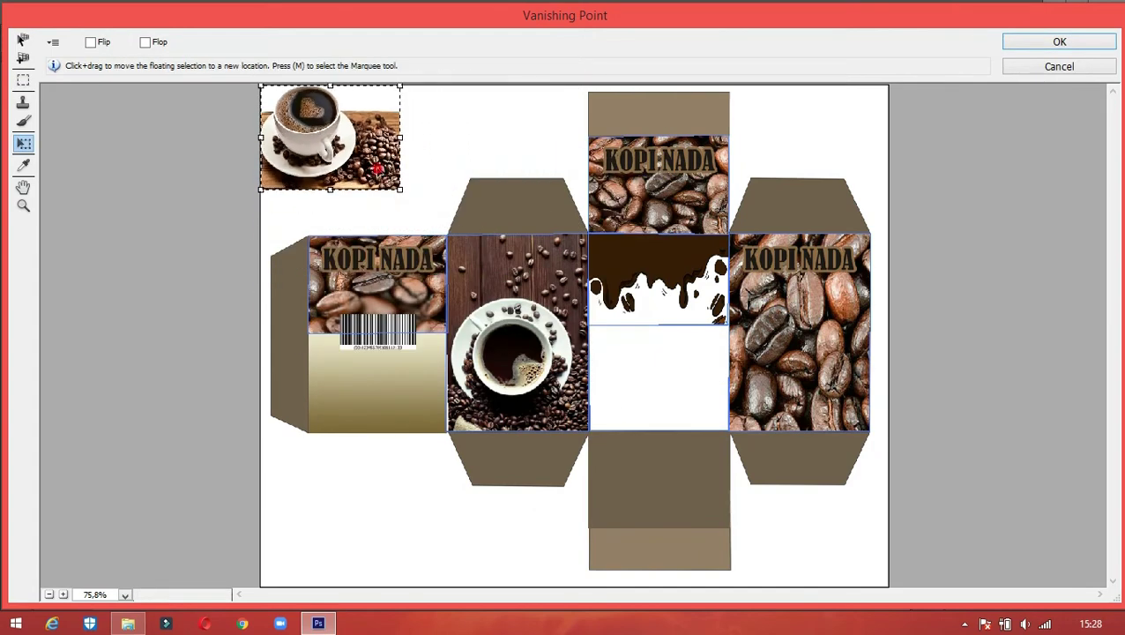
drag(333, 139, 657, 385)
click(1024, 44)
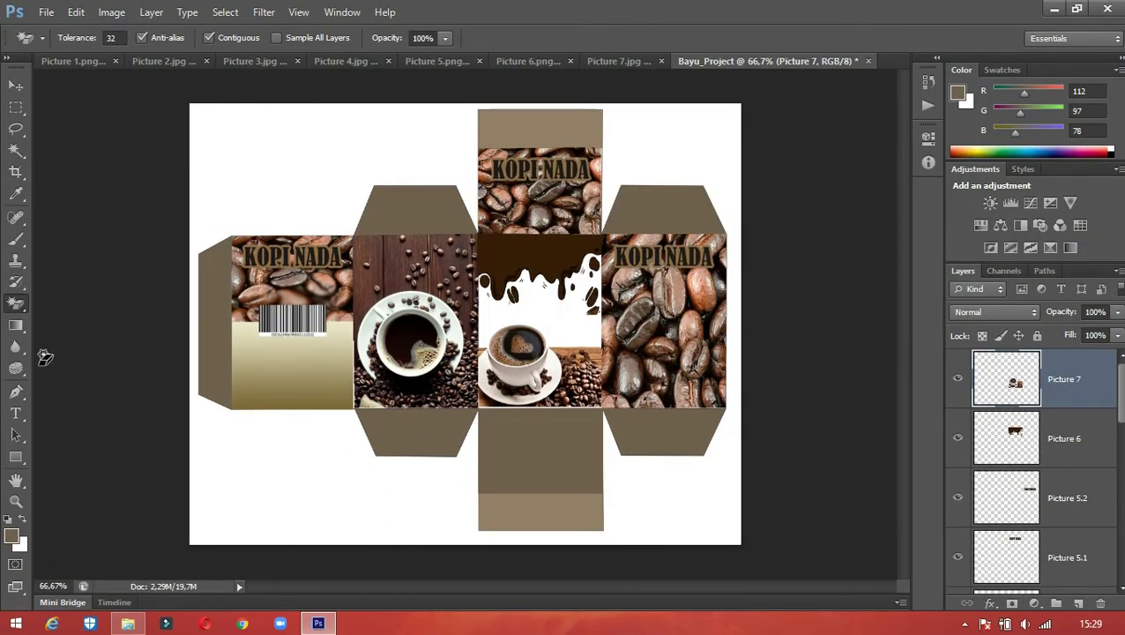
Draw a rectangle about 223 by 312 px over the coffee bean panel beside the center panel and fill it with the recent brown
click(15, 458)
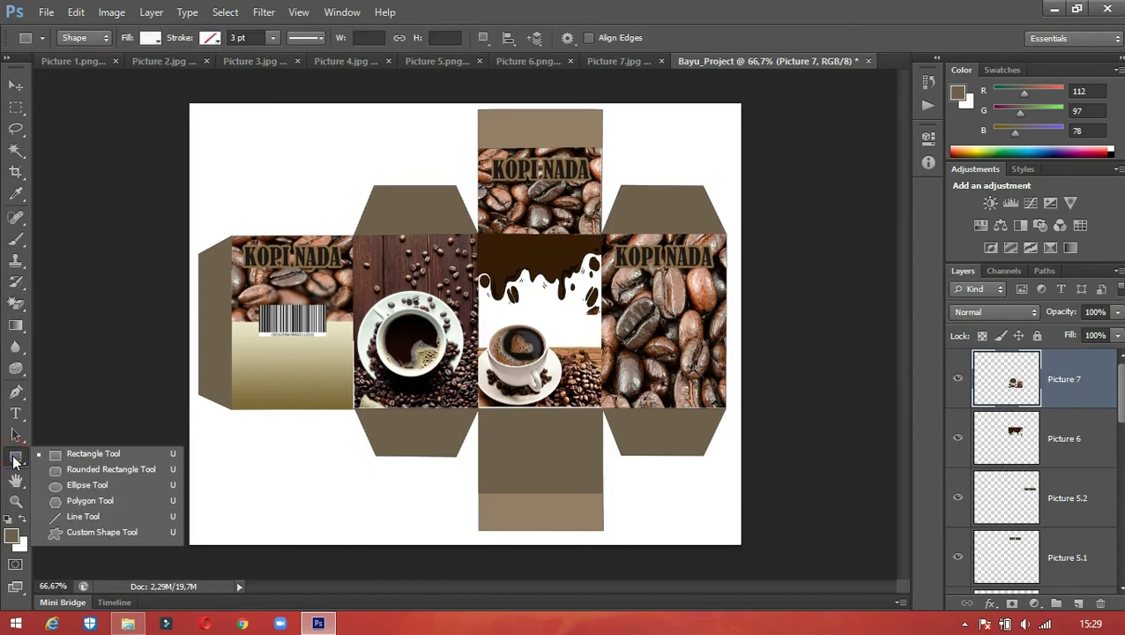
click(73, 454)
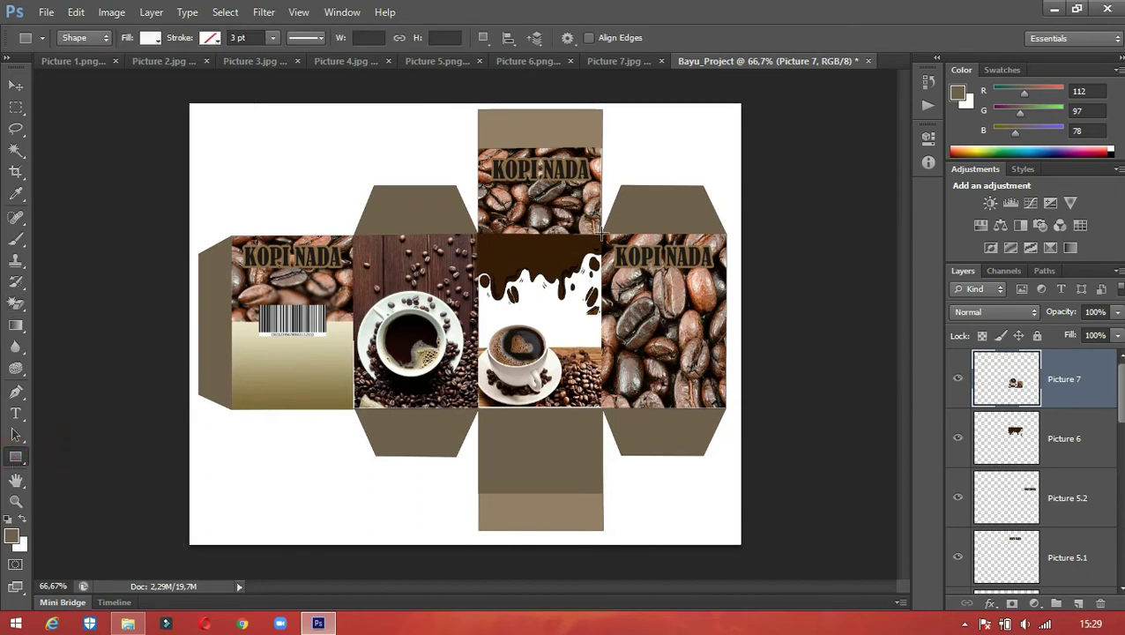
drag(636, 240, 723, 407)
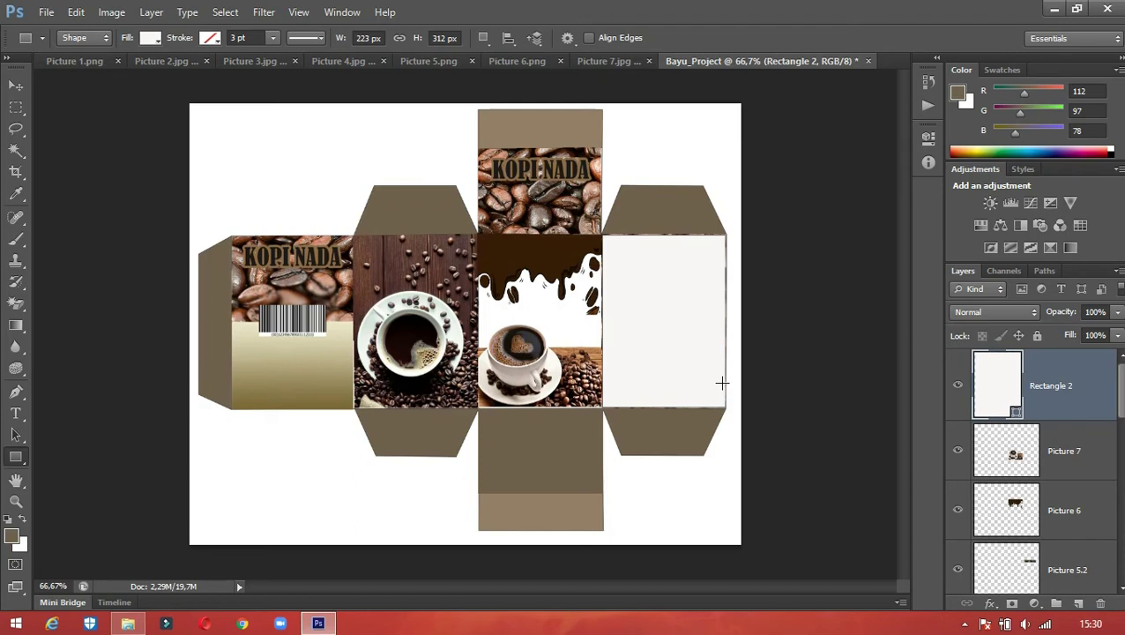
click(159, 42)
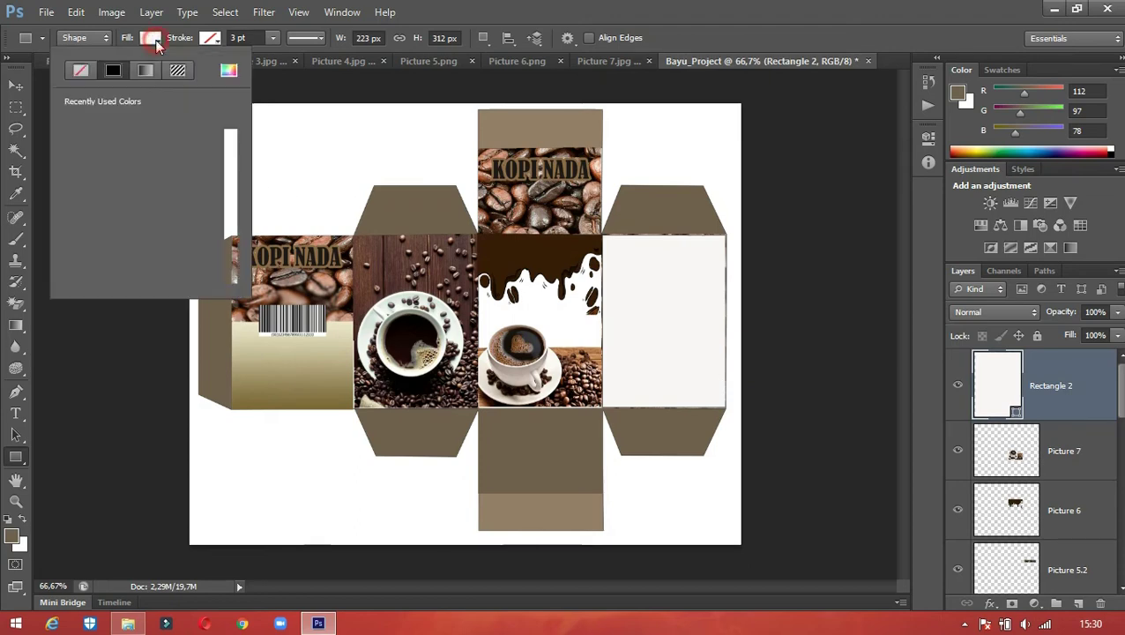
click(77, 115)
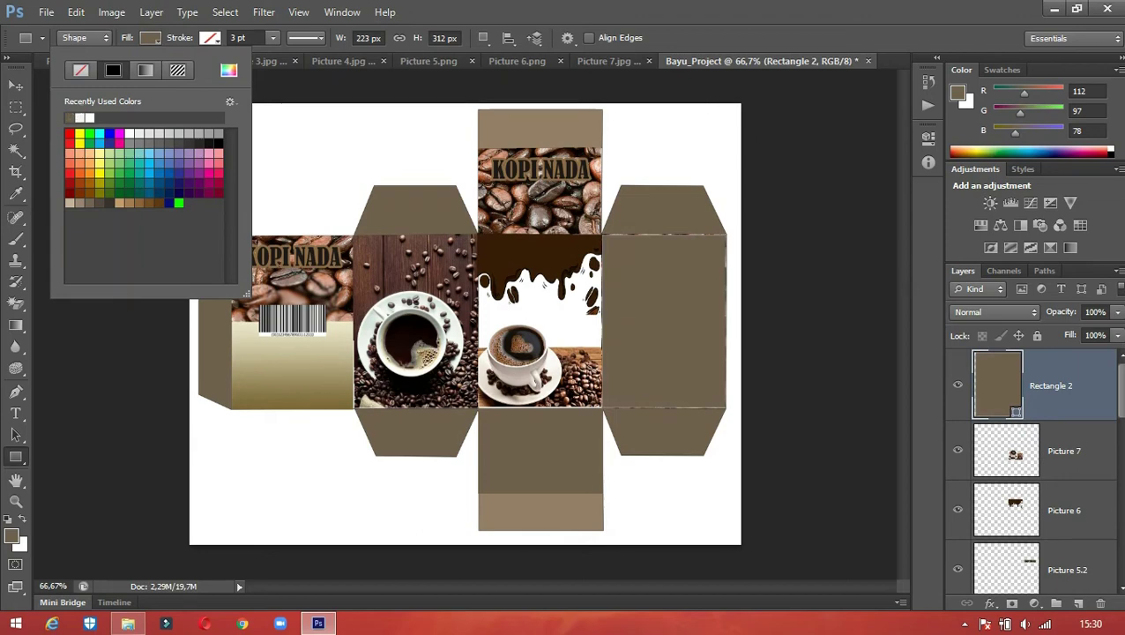
Set the brown rectangle layer's opacity to 50%
click(1118, 316)
click(1118, 316)
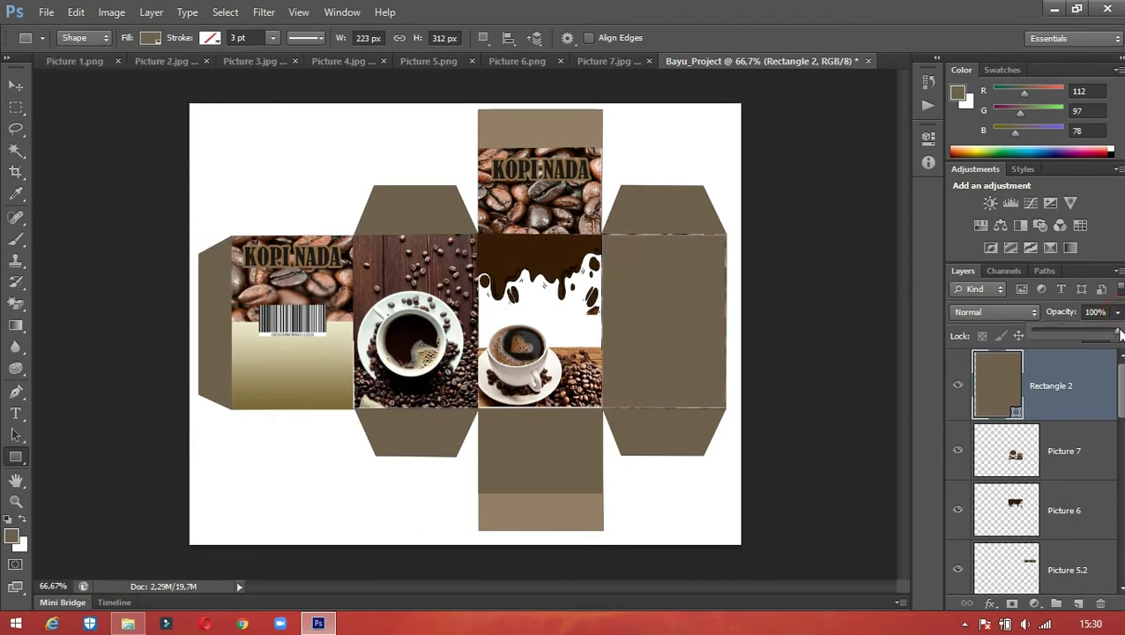
drag(1093, 336, 1071, 332)
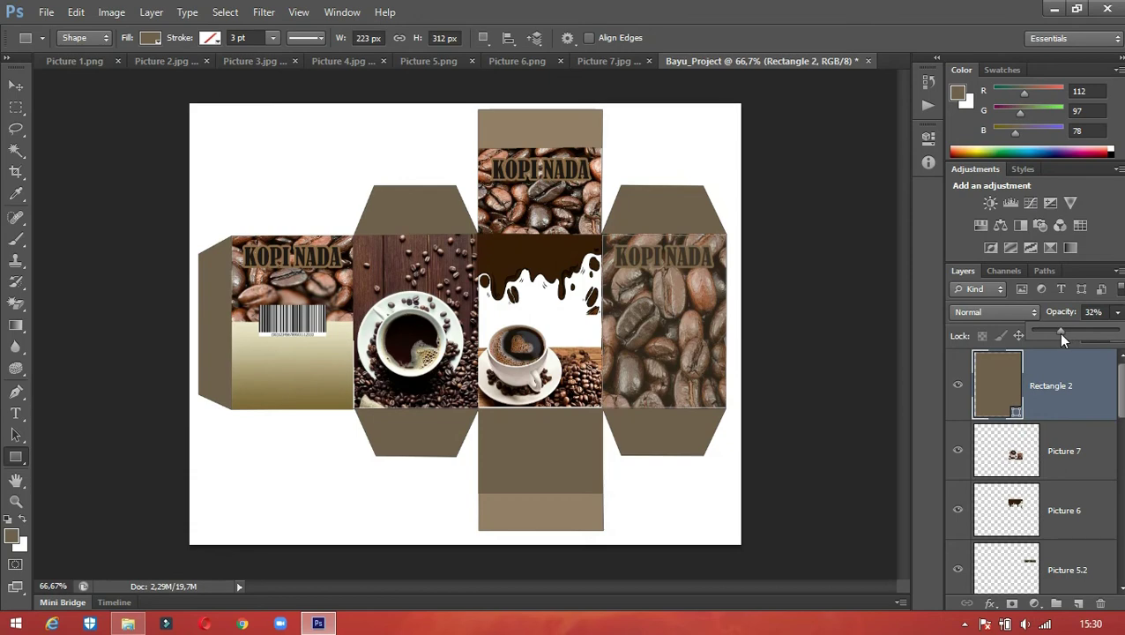
drag(1075, 341, 1081, 340)
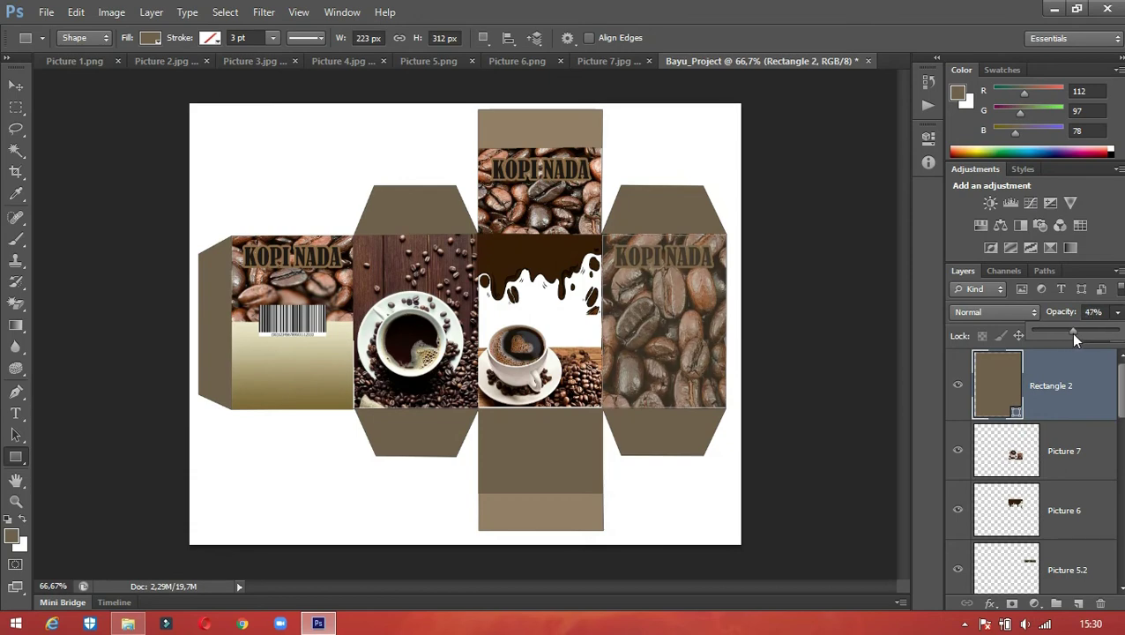
click(1116, 314)
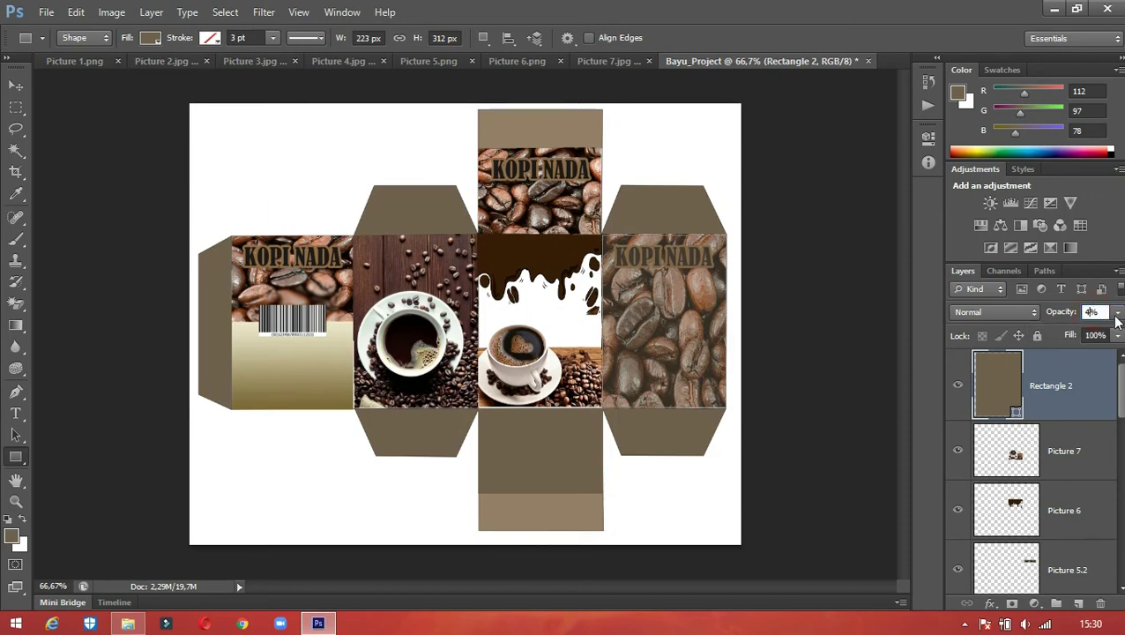
text(50)
key(Return)
Move the Rectangle 2 layer down the layer stack to between Picture 5 and Picture 4
drag(1067, 408, 1078, 603)
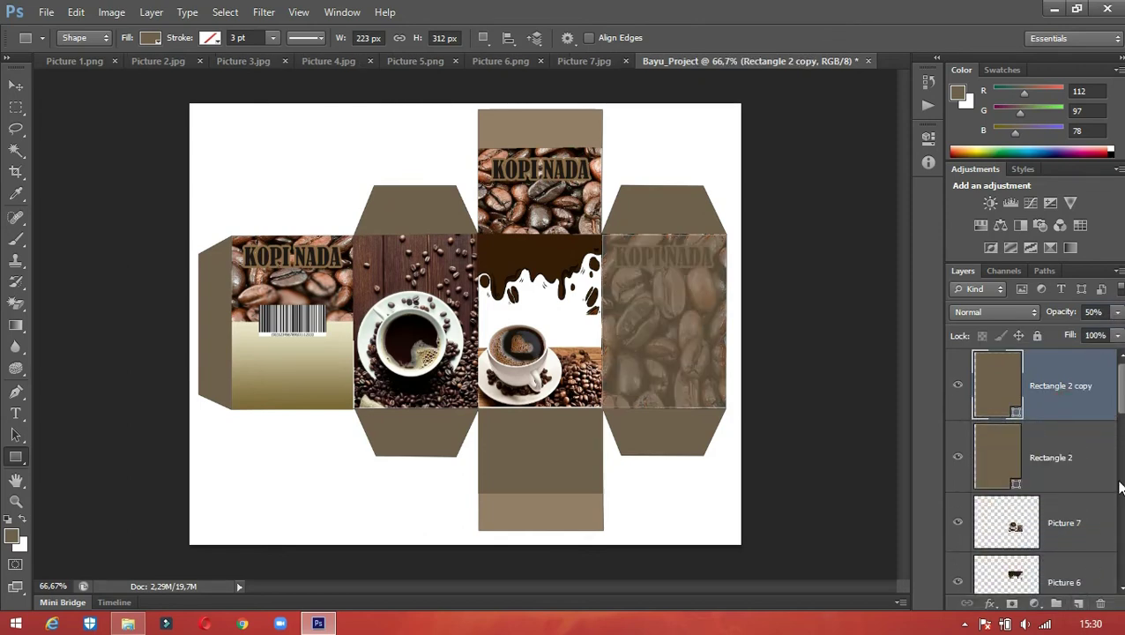
key(ctrl+z)
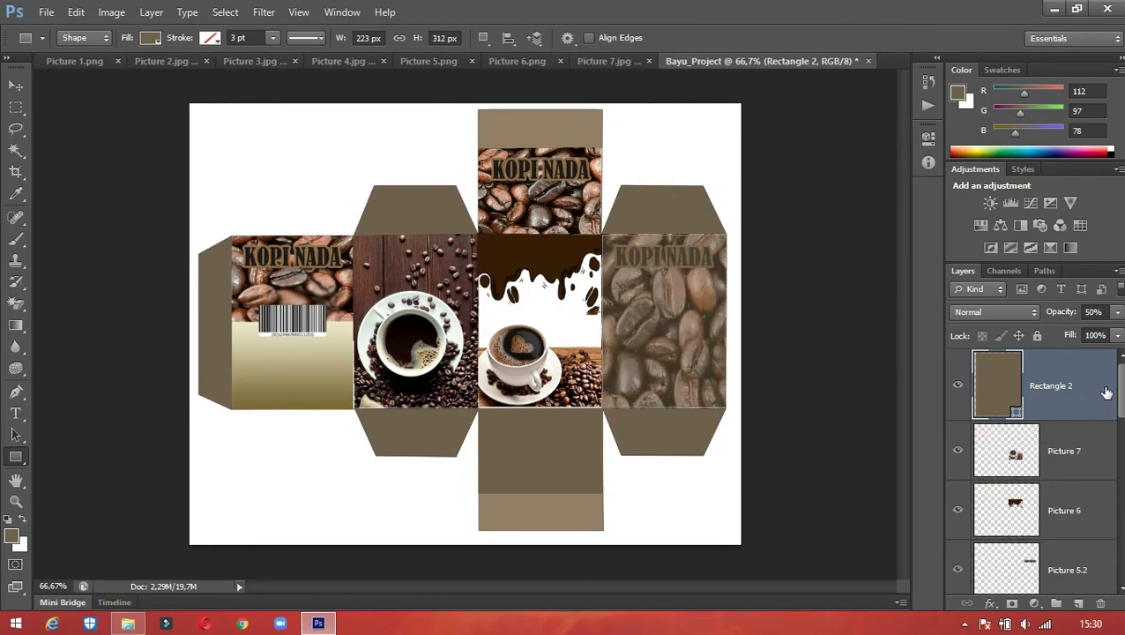
drag(1090, 396, 1112, 490)
drag(1120, 411, 1094, 534)
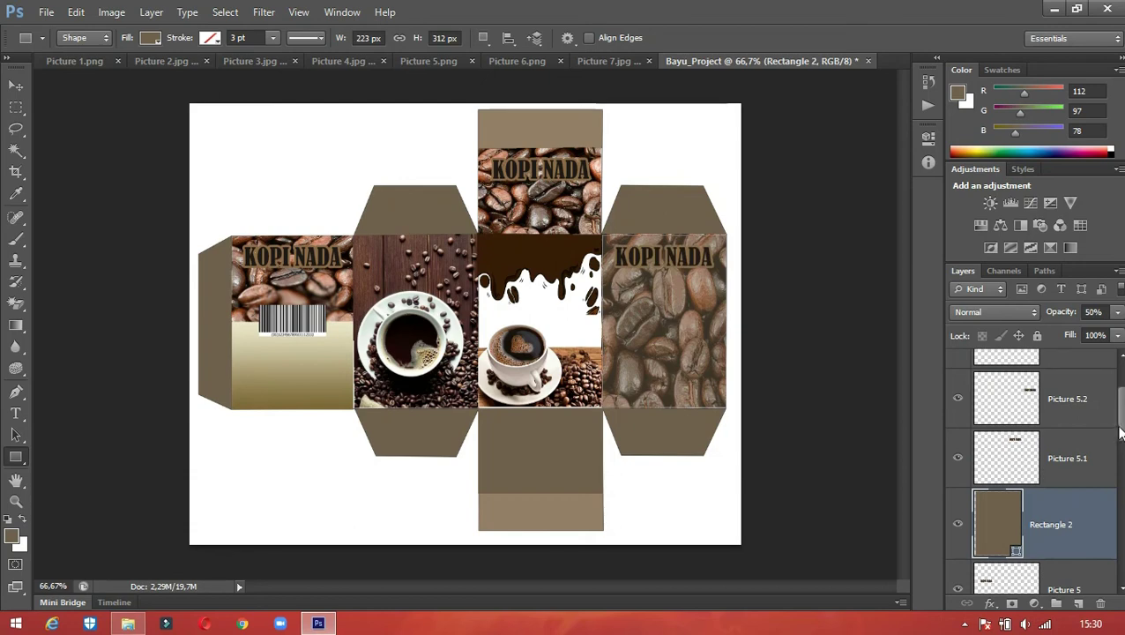
drag(1120, 429, 1084, 524)
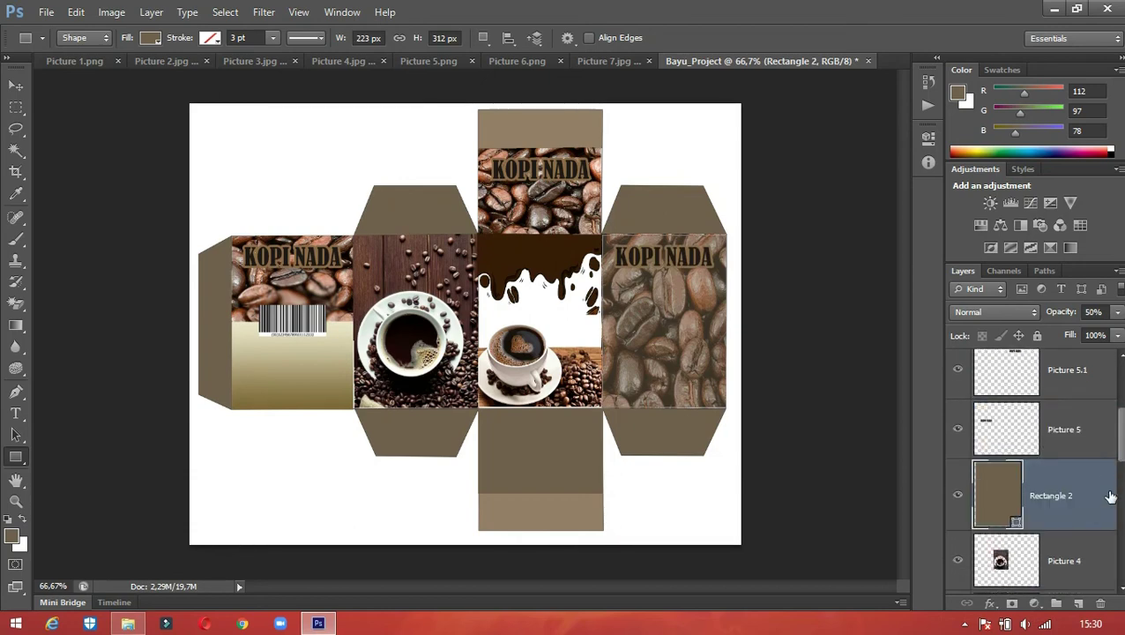
mouse_move(1120, 448)
mouse_down()
mouse_move(1119, 492)
mouse_move(1119, 448)
mouse_up()
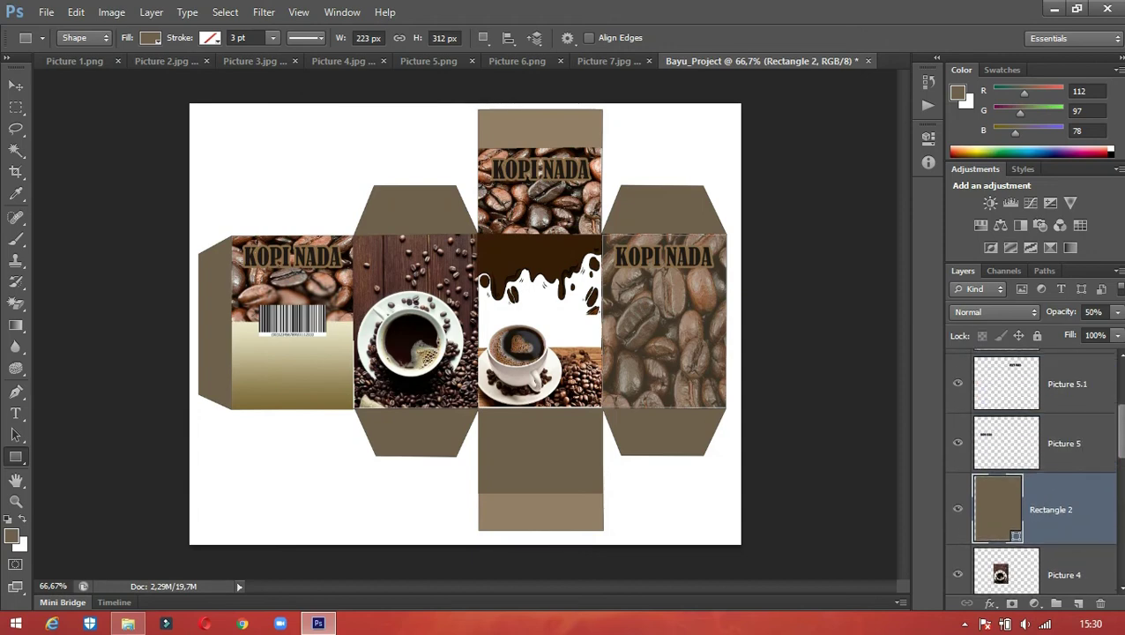
scroll(1031, 470, up, 3)
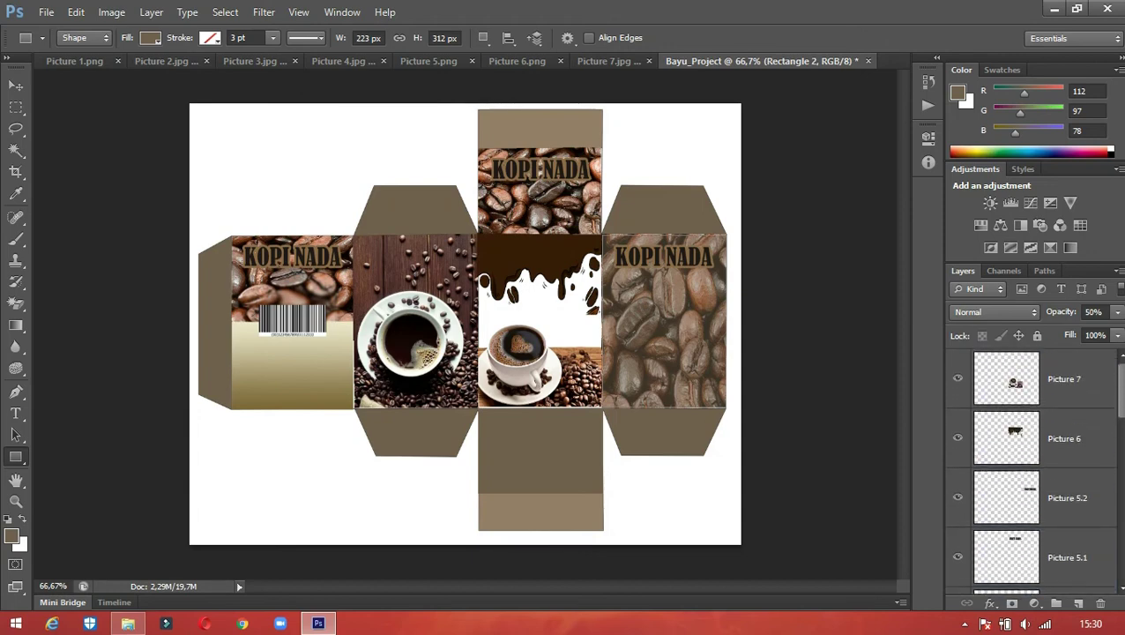
Add the white 30 pt text "DI PRODUKSI OLEH :" above Picture 7, placed below the barcode
click(1082, 382)
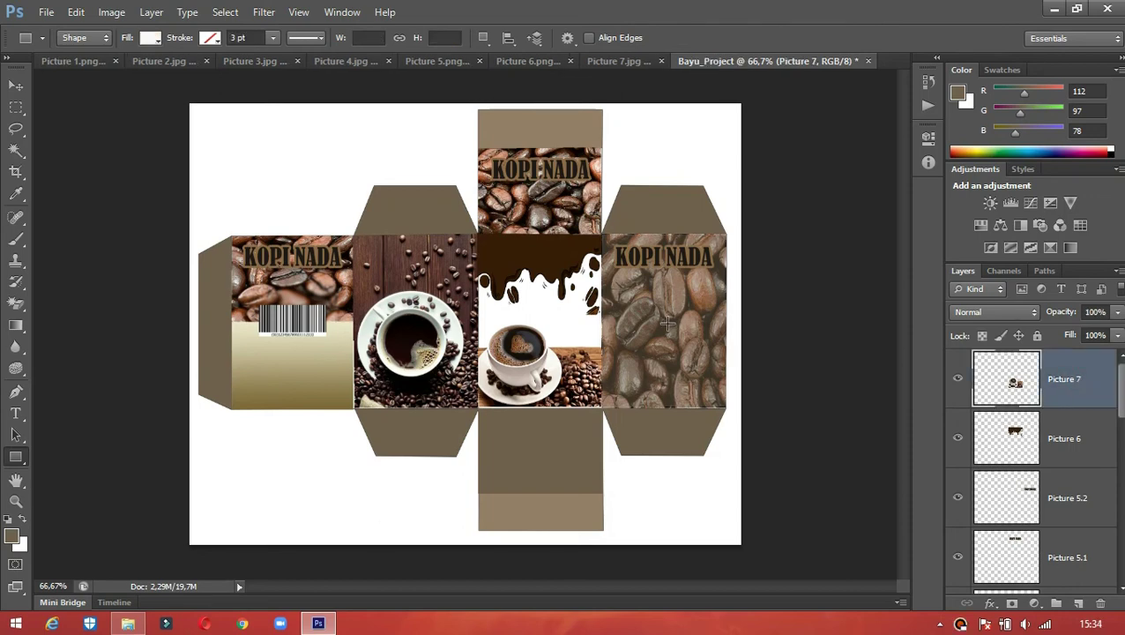
click(18, 414)
click(37, 414)
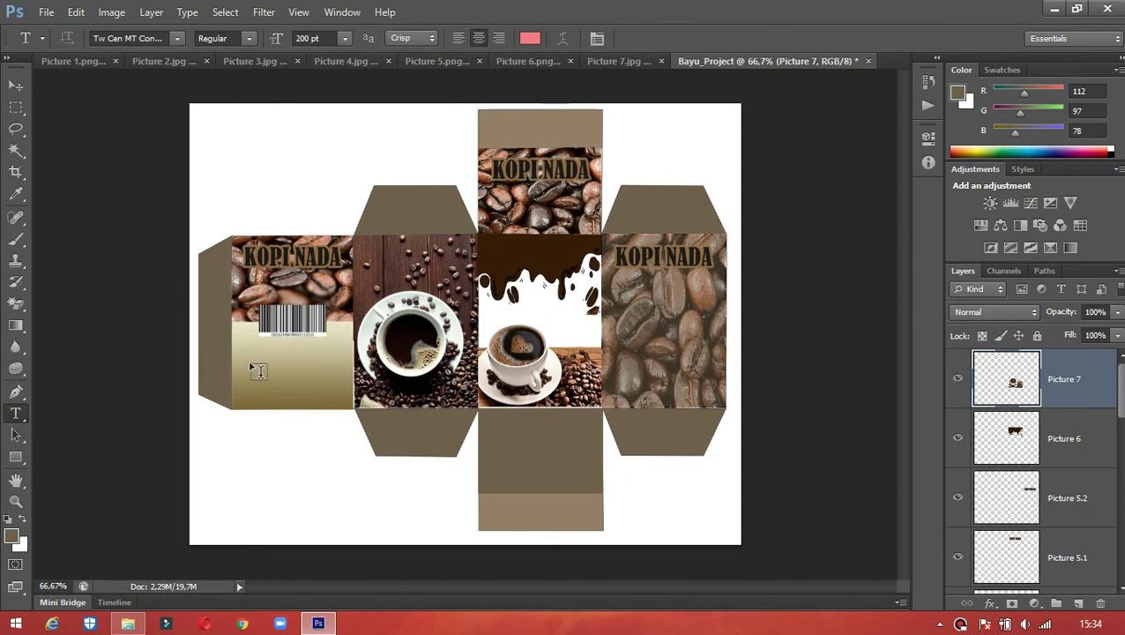
click(245, 357)
click(344, 38)
click(367, 247)
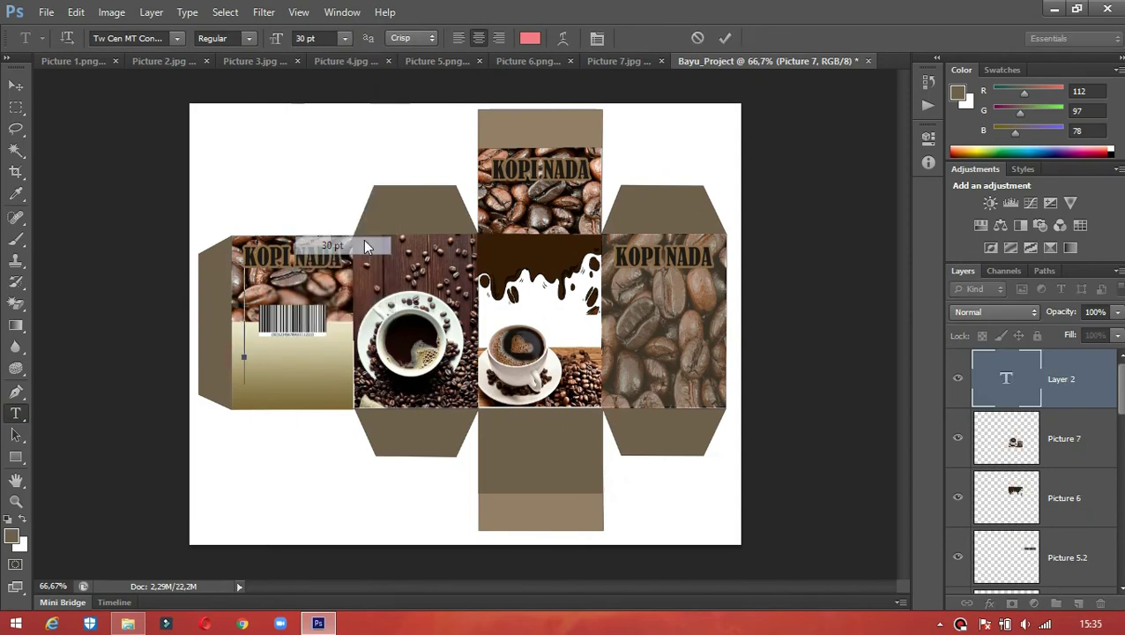
click(530, 38)
click(575, 111)
click(979, 100)
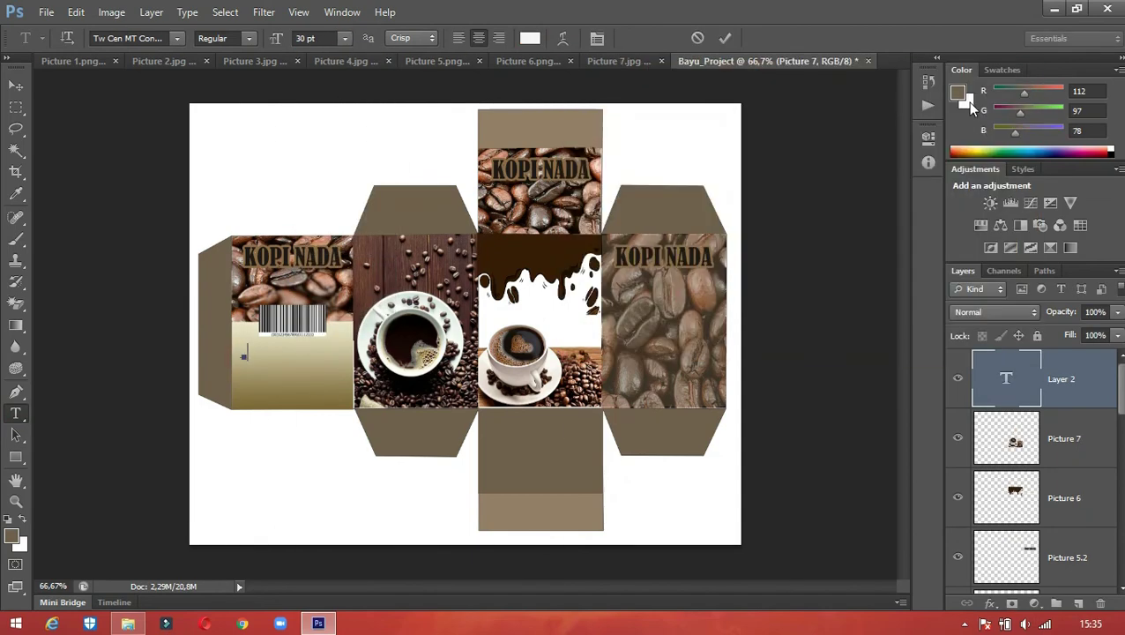
text(DI PRODUKSI OLEH)
Set the "DI PRODUKSI OLEH :" text to 18 pt and move it inside the barcode panel
key(ctrl+a)
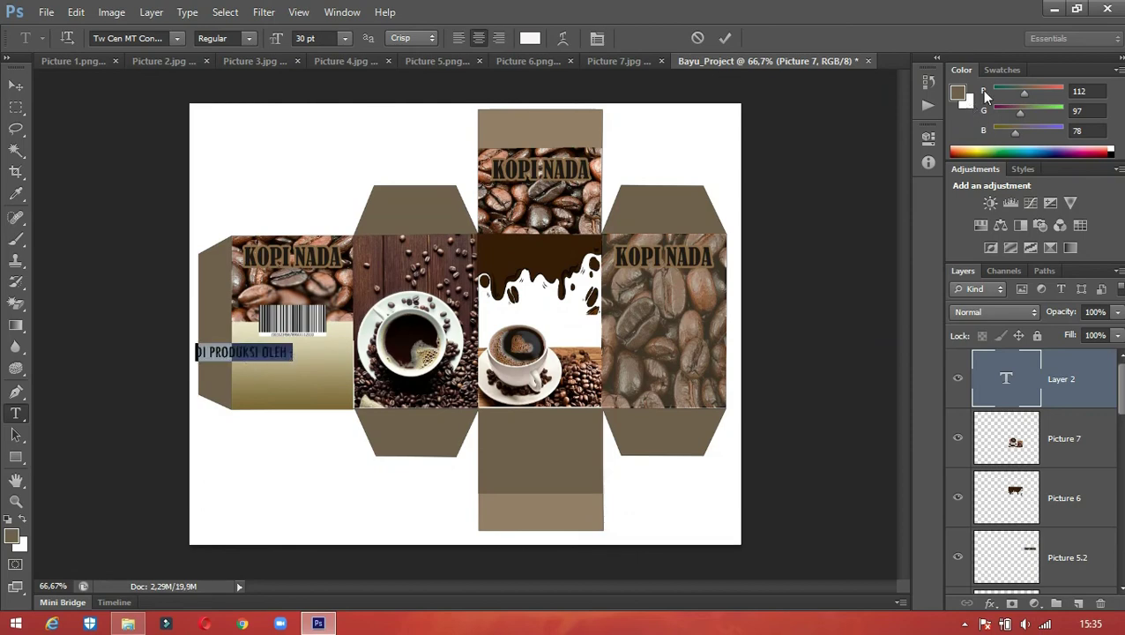
click(345, 38)
click(345, 209)
click(16, 86)
drag(251, 354, 276, 362)
Duplicate the "DI PRODUKSI OLEH :" layer as PT NADA SEJAHTERA and place the copy directly below the original line
double_click(1065, 391)
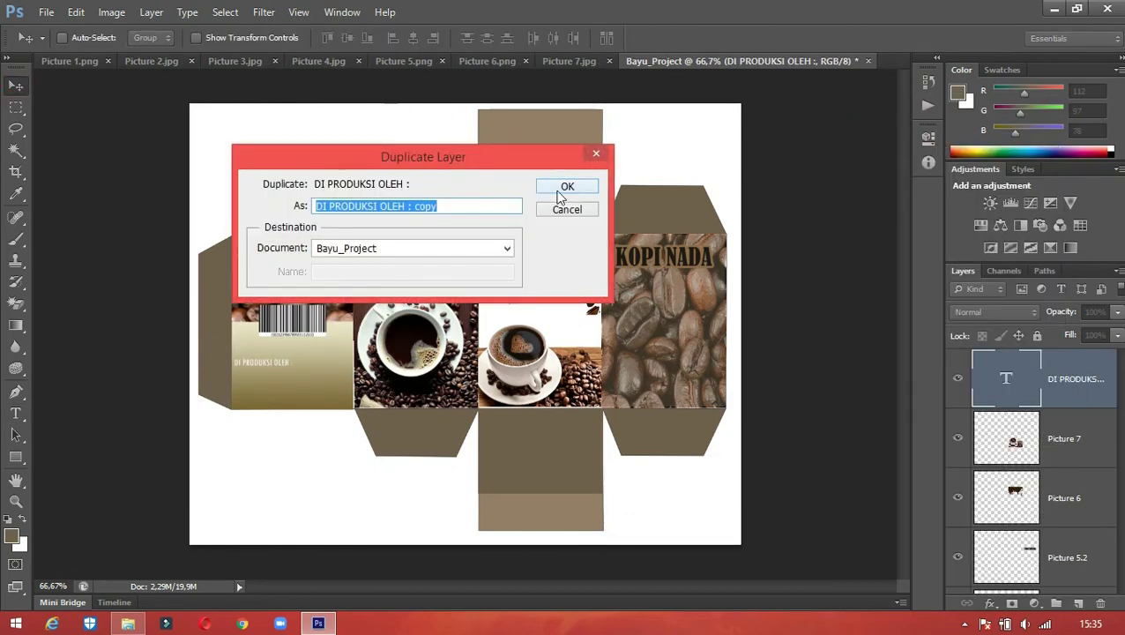
text(PT NADA SEJAHTERA)
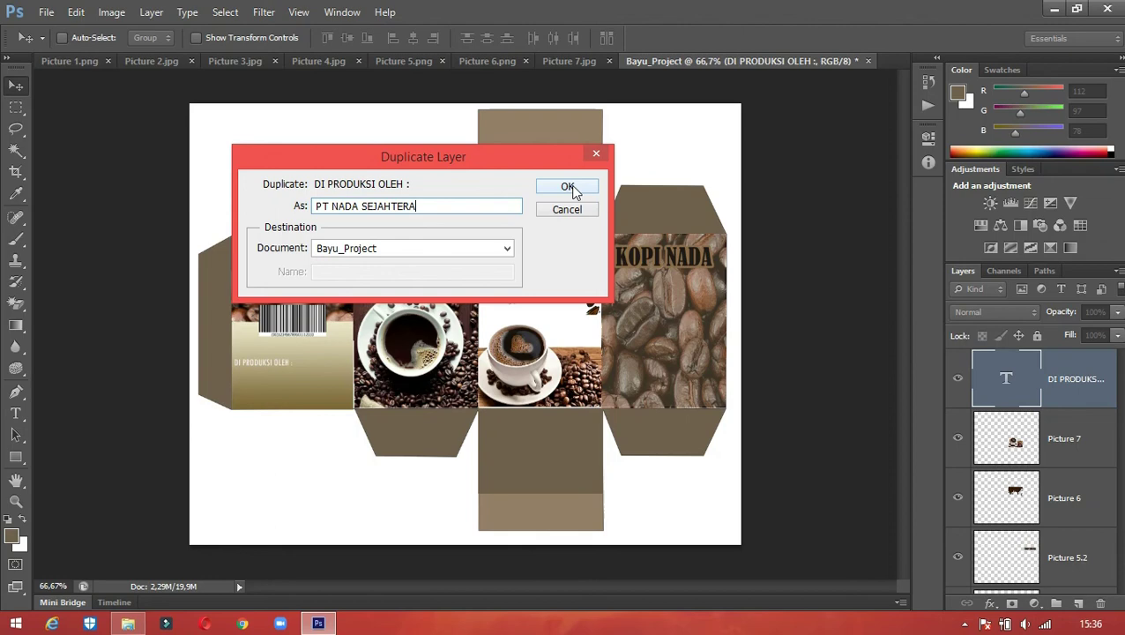
click(567, 187)
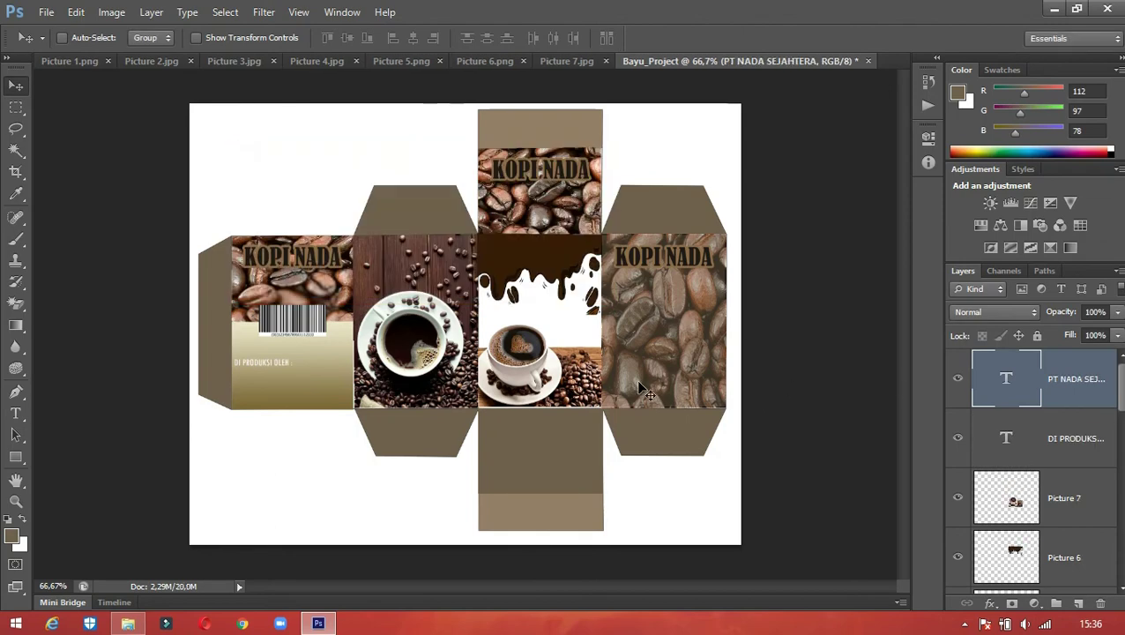
drag(267, 362, 313, 374)
Change the duplicated line's text to "PT NADA SEJAHTERA" and nudge it to adjust the line spacing
click(16, 412)
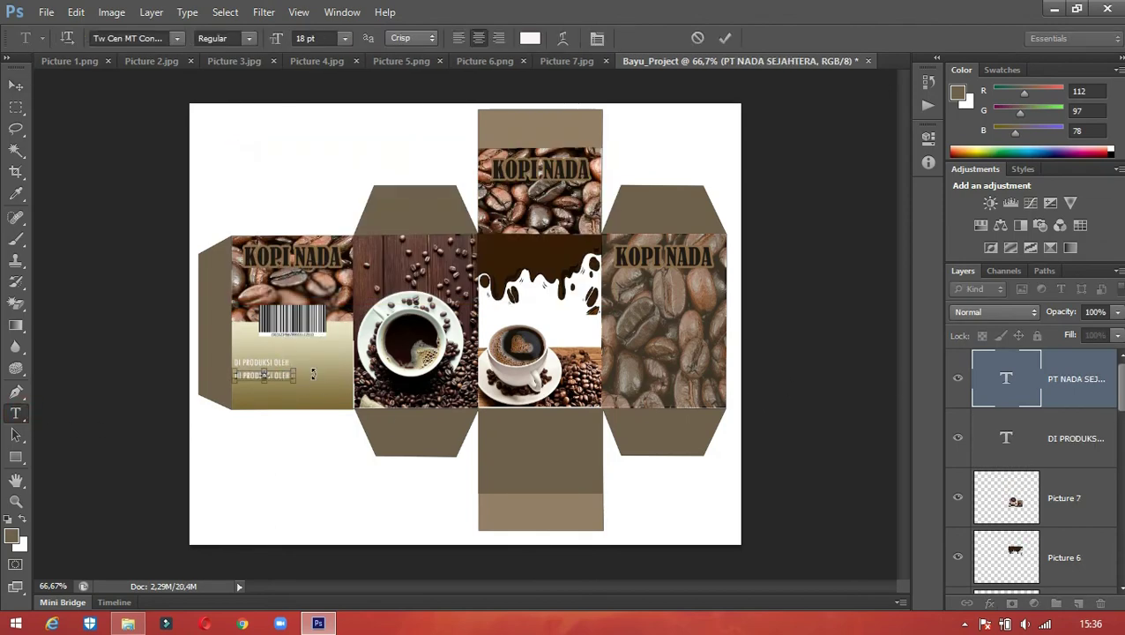
text(pt)
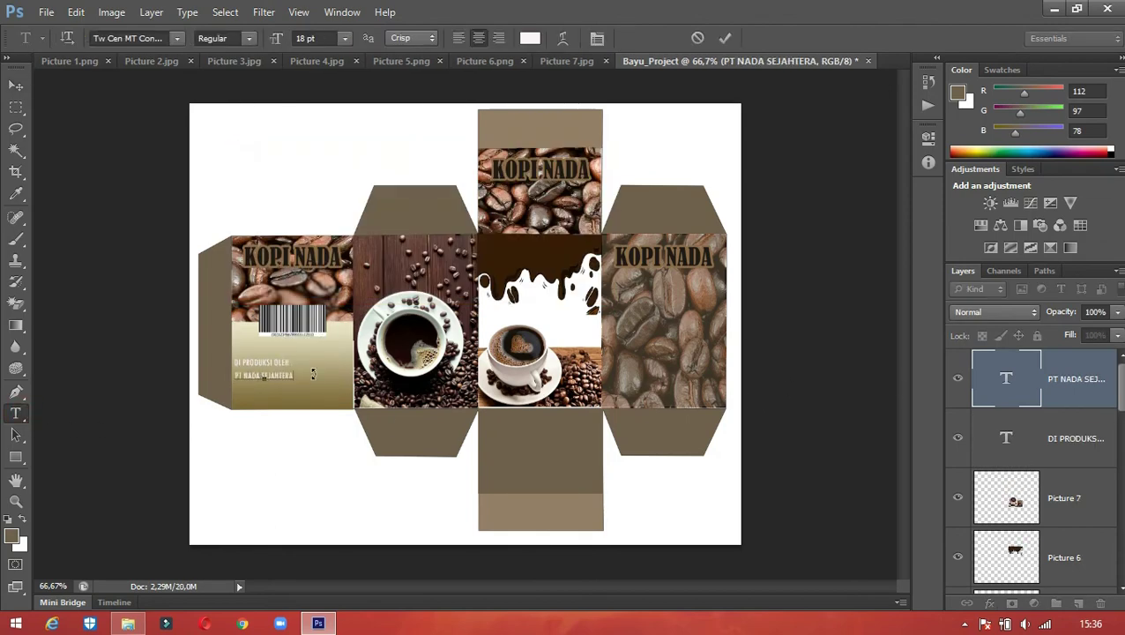
click(16, 85)
key(Down)
key(Down)
key(Down)
key(Down)
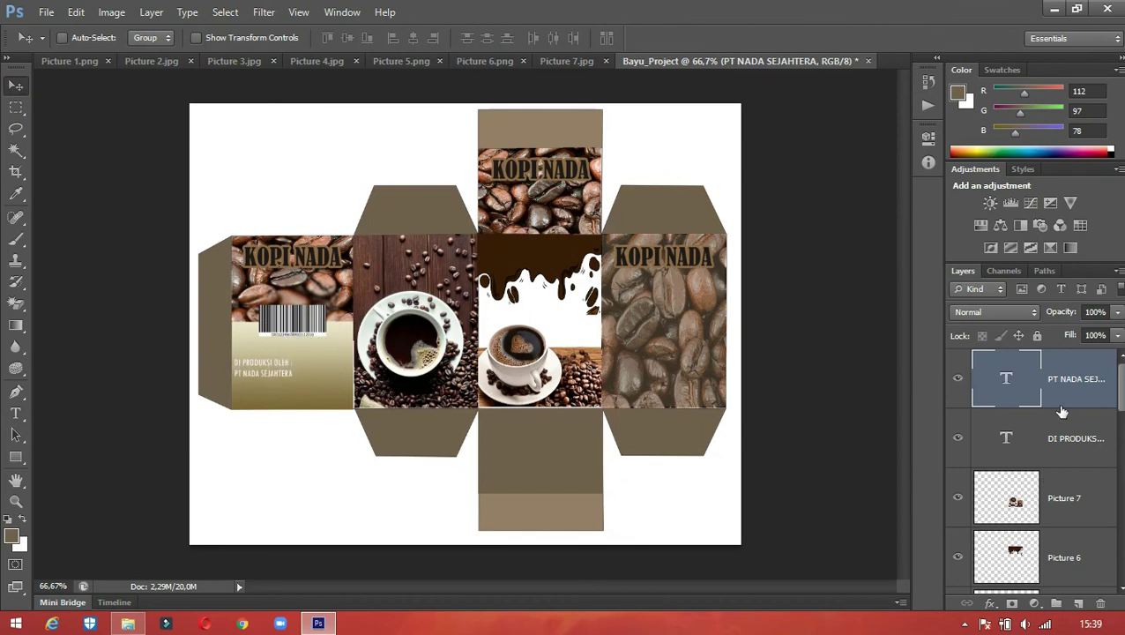
Duplicate the PT NADA SEJAHTERA layer as Lampung and place the copy below it as a third line
right_click(1062, 412)
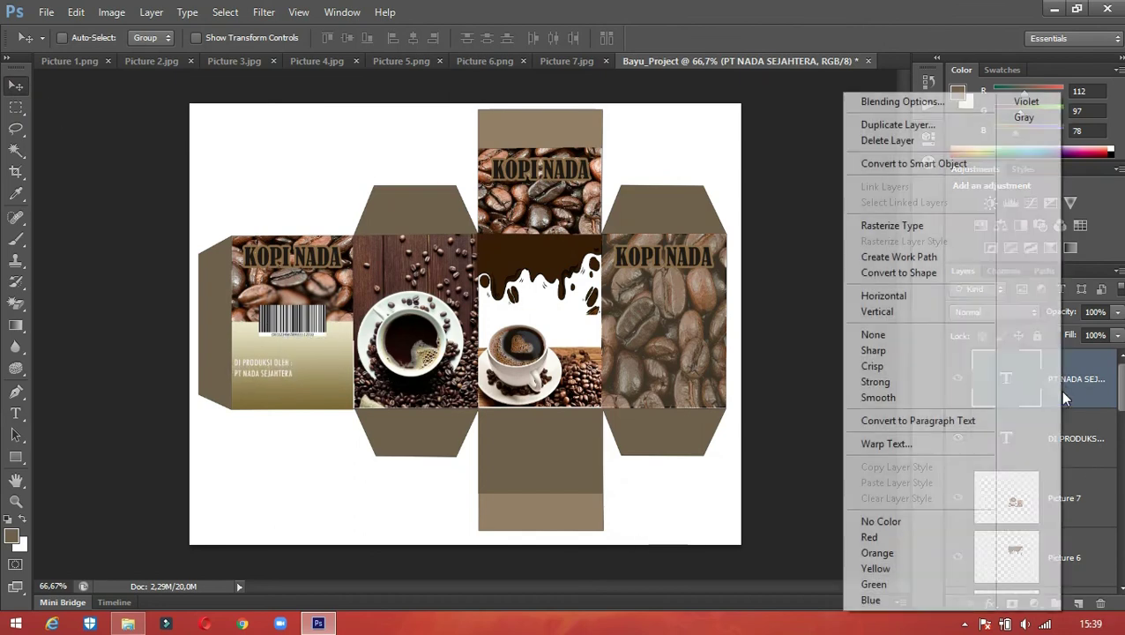
click(919, 124)
text(Lampung)
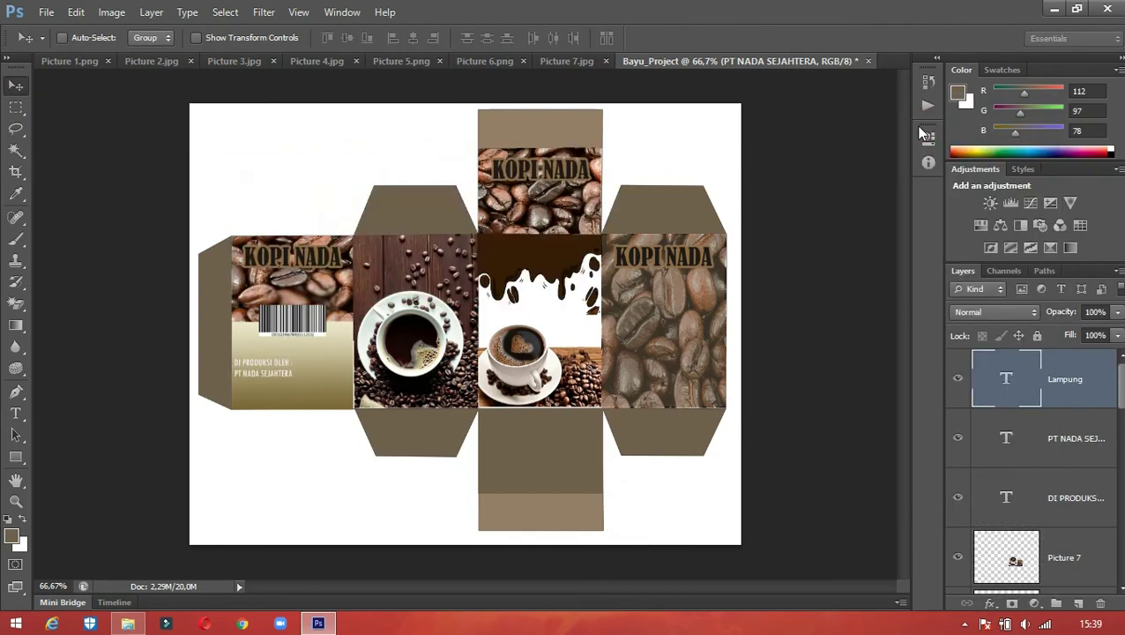
drag(266, 373, 268, 387)
Change the third line's text to "Lampung, Indonesia" and align the three producer text lines with each other
key(t)
click(289, 386)
key(ctrl+a)
text(Lampung, Indonesia)
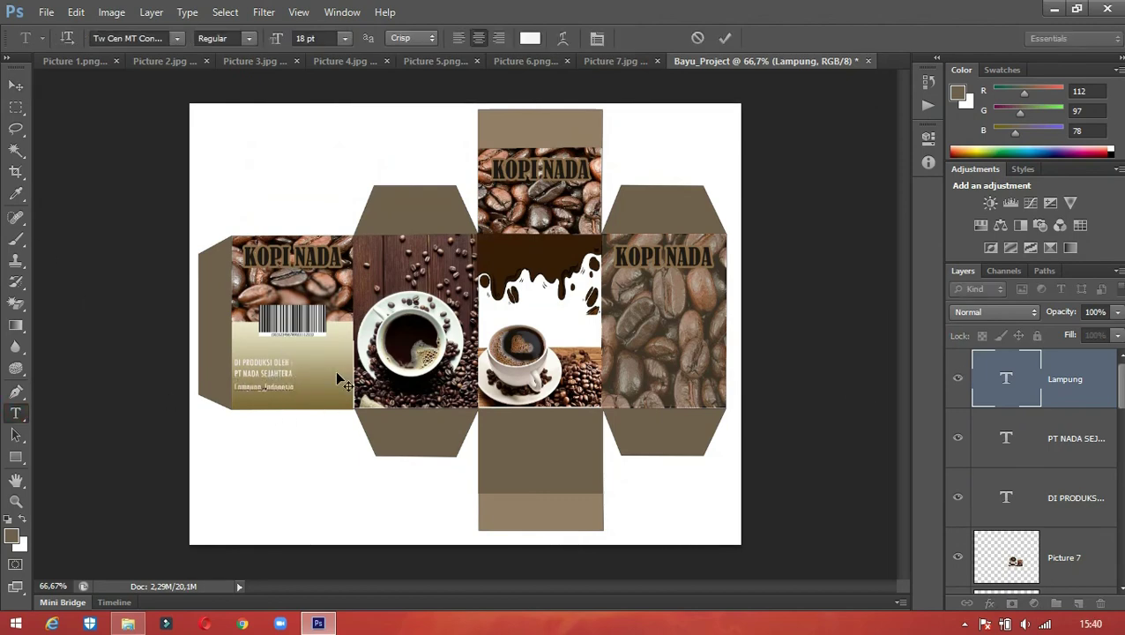
key(ctrl+Return)
key(v)
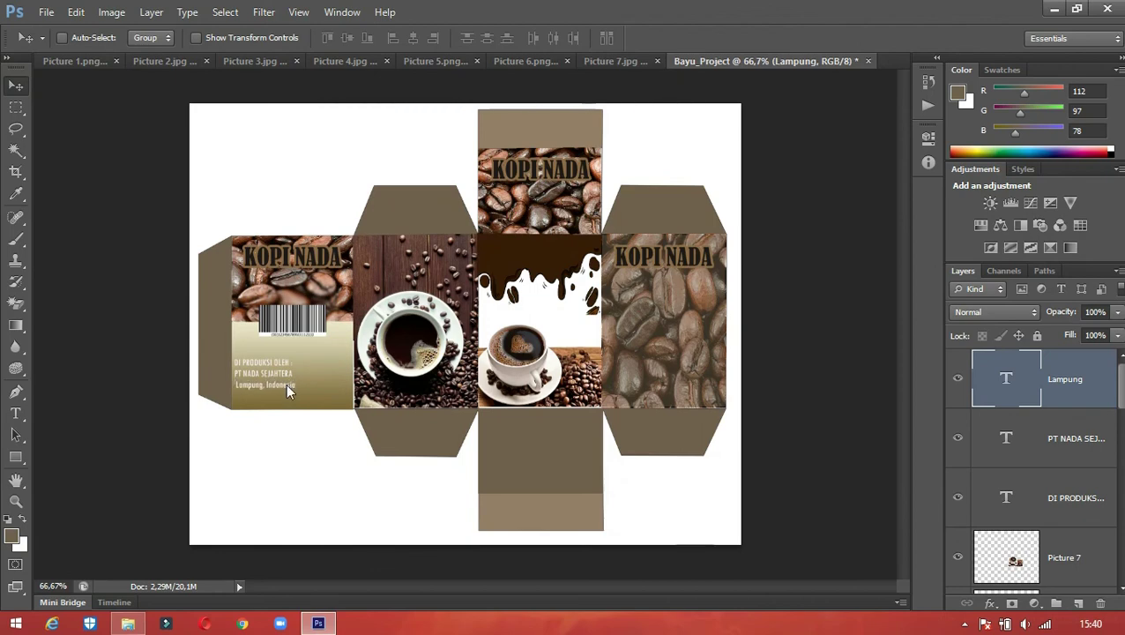
ctrl+click(287, 382)
ctrl+click(272, 376)
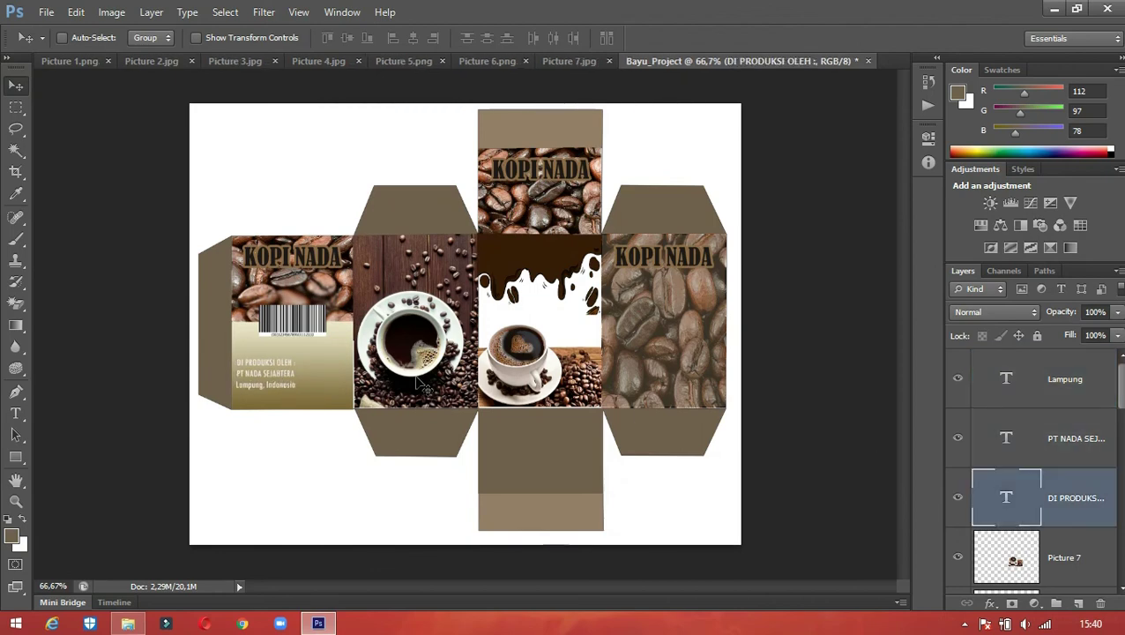
Add the text "Temukan Dirimu di sini" in dark olive above the Lampung layer, below the center panel's dripping artwork
click(1075, 380)
click(16, 413)
click(487, 305)
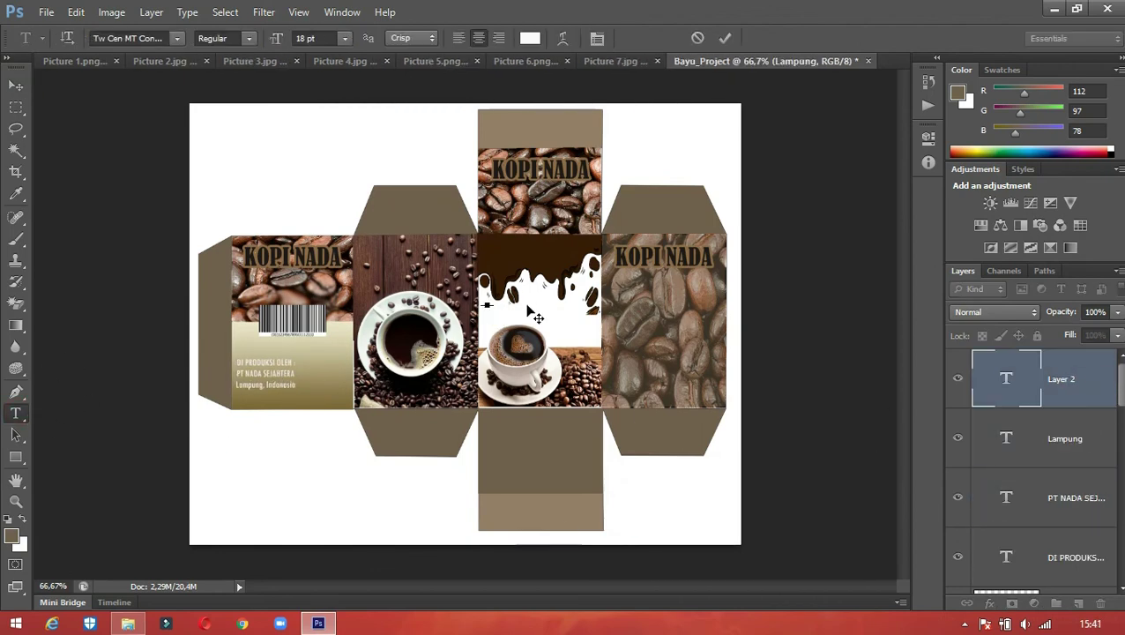
click(531, 39)
click(808, 293)
drag(668, 220, 712, 253)
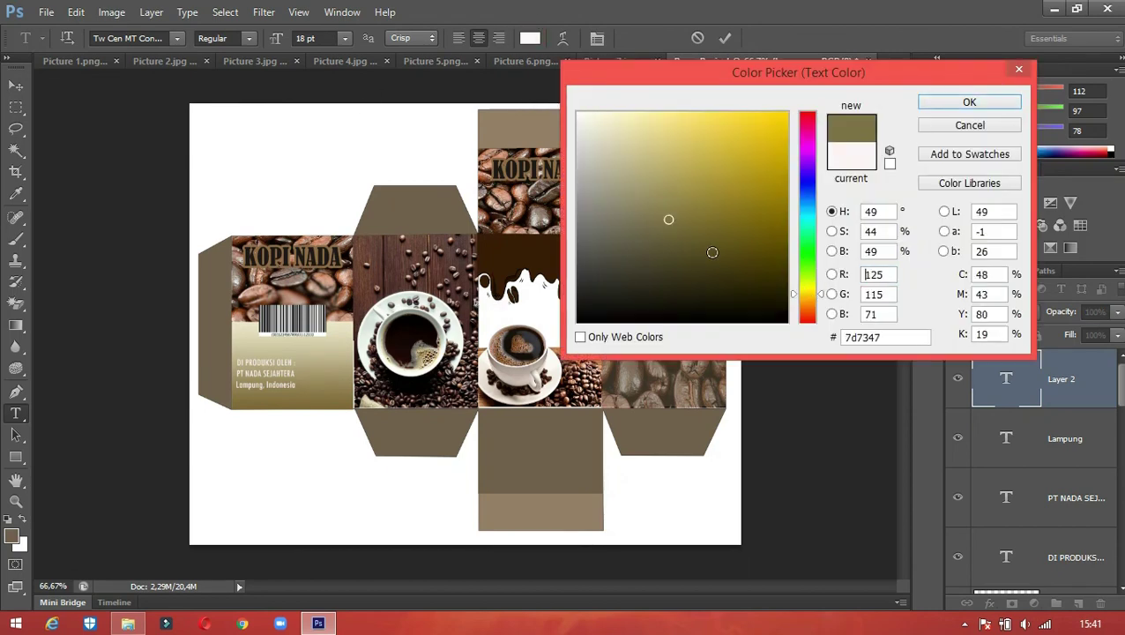
click(968, 102)
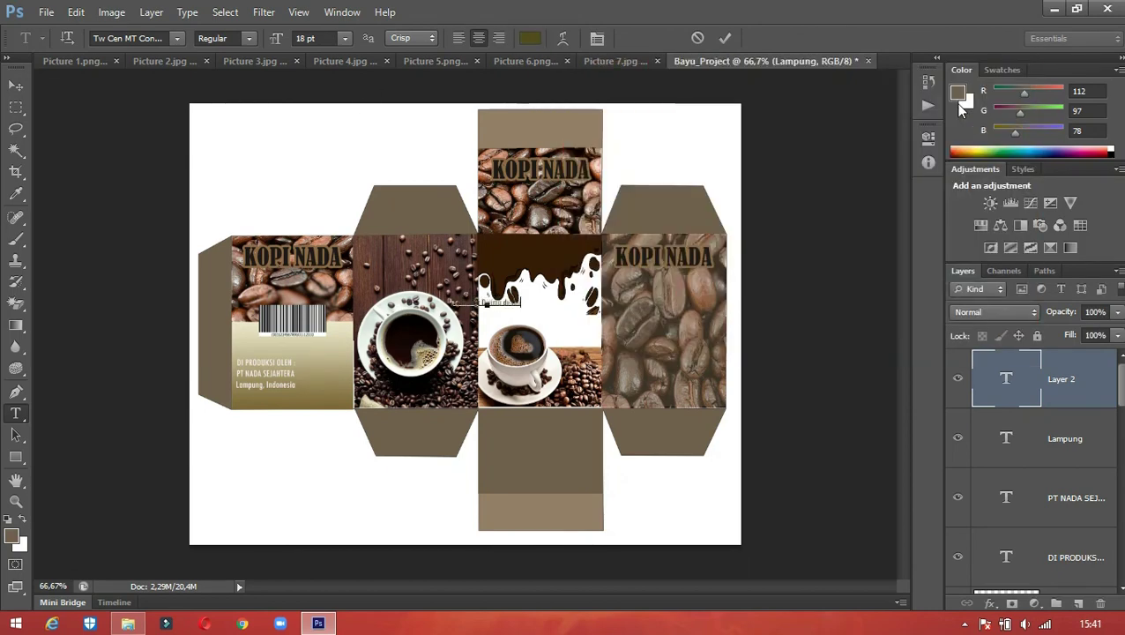
Move the tagline "Temukan Dirimu di sini" into the white area above the coffee cup and set its font size to 27 pt
click(16, 86)
mouse_move(491, 305)
mouse_down()
mouse_move(534, 312)
mouse_move(489, 309)
mouse_up()
click(16, 412)
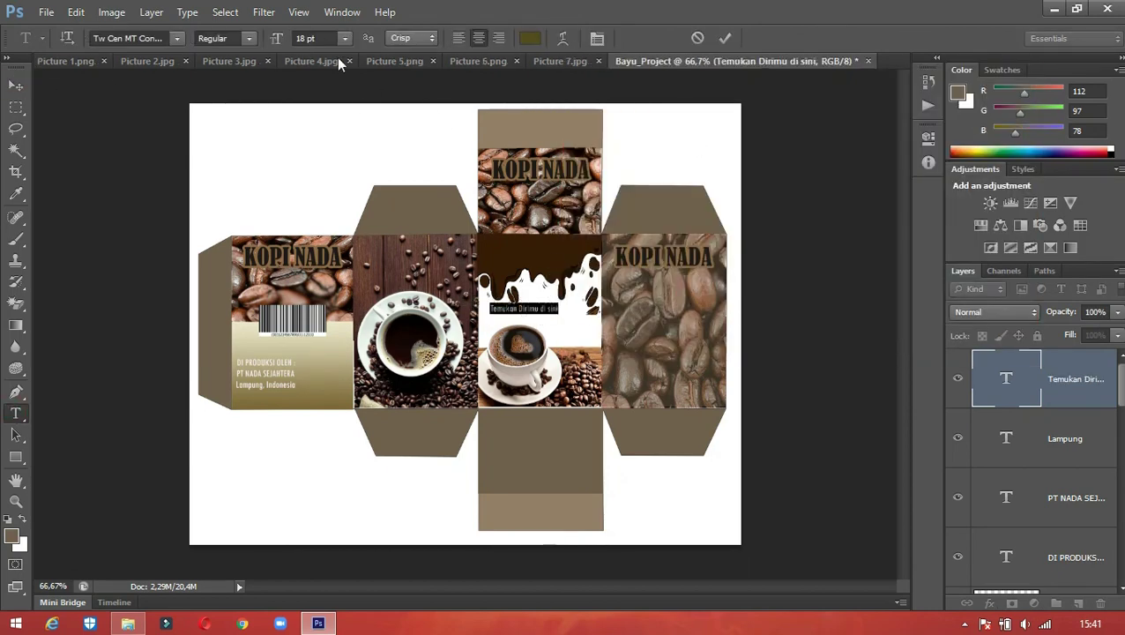
click(308, 38)
text(27)
key(Return)
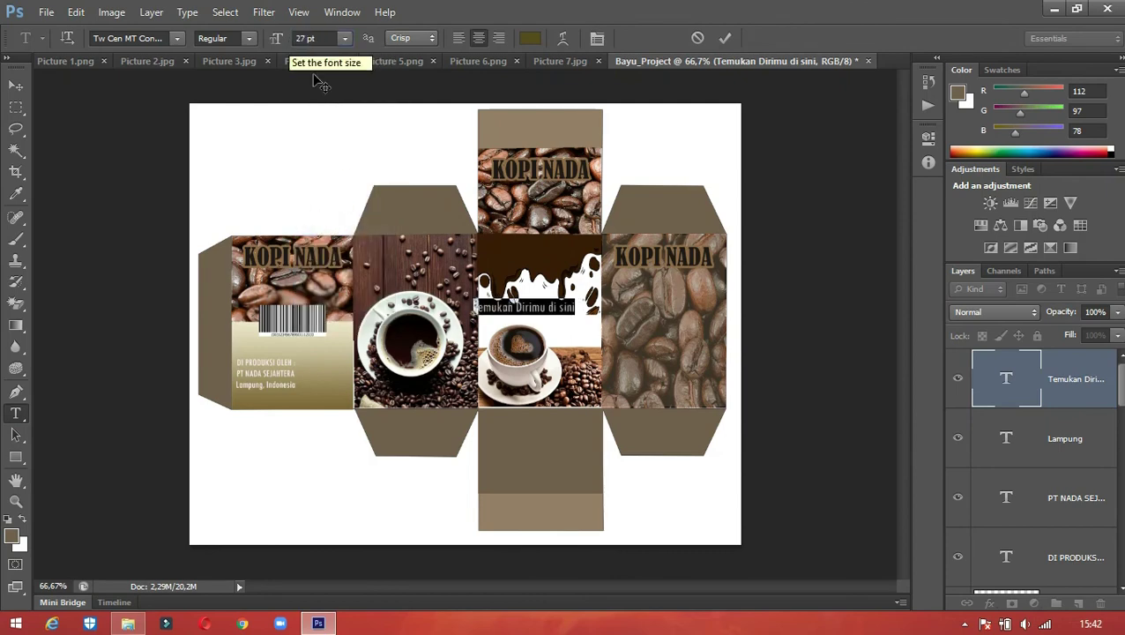
Change the tagline's font to Academy Engraved LET at 18 pt and reposition it across the white area of the center panel
click(177, 38)
scroll(235, 119, up, 20)
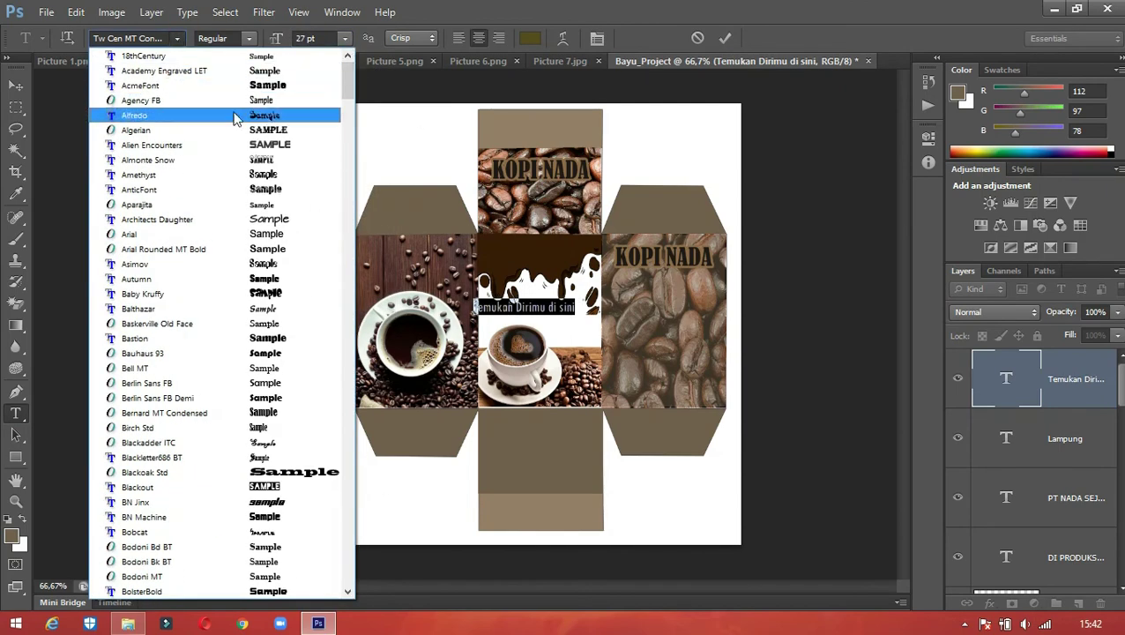
click(234, 71)
click(345, 38)
click(336, 203)
click(16, 85)
drag(515, 308, 525, 313)
Change the entire tagline's font to Autumn and set its size to 24 pt
click(15, 413)
click(511, 309)
key(ctrl+a)
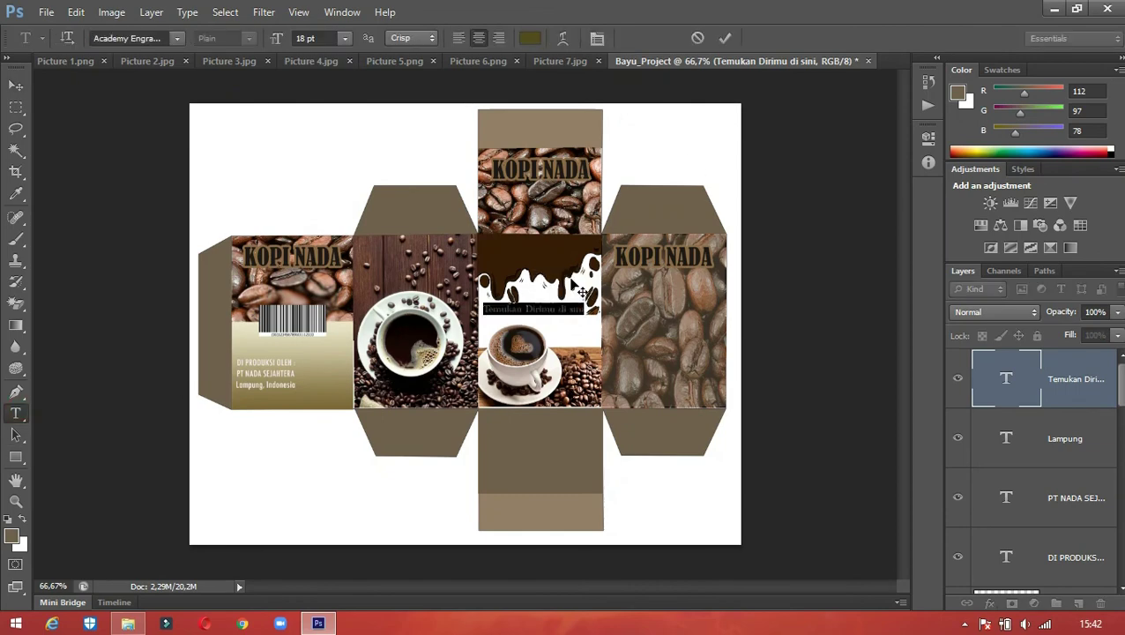
click(176, 38)
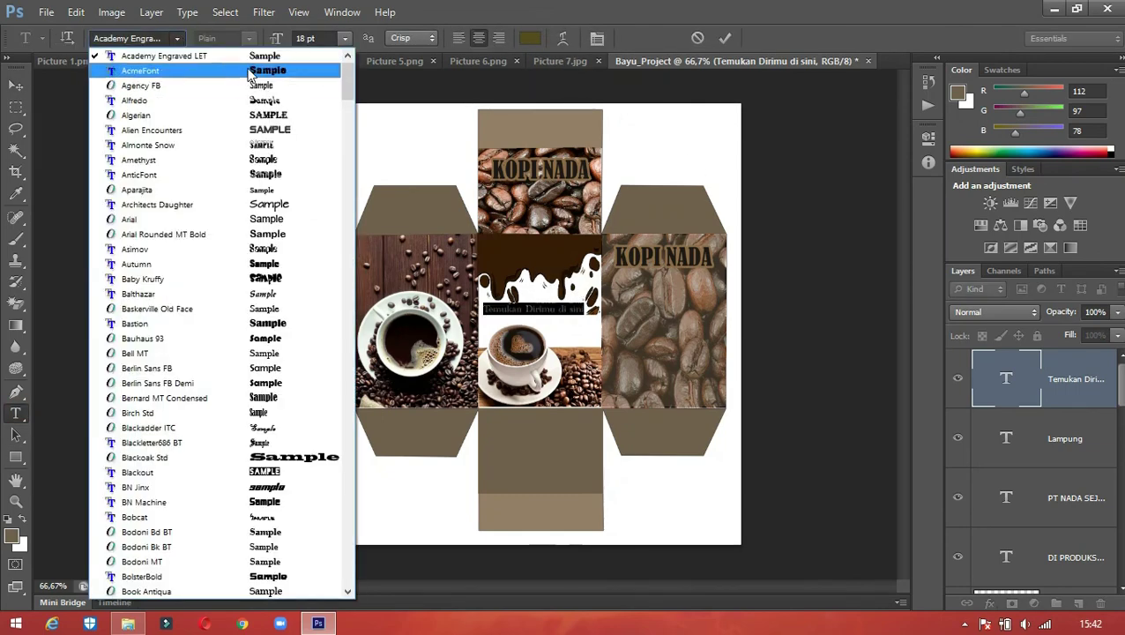
click(177, 263)
click(345, 38)
click(333, 228)
click(16, 85)
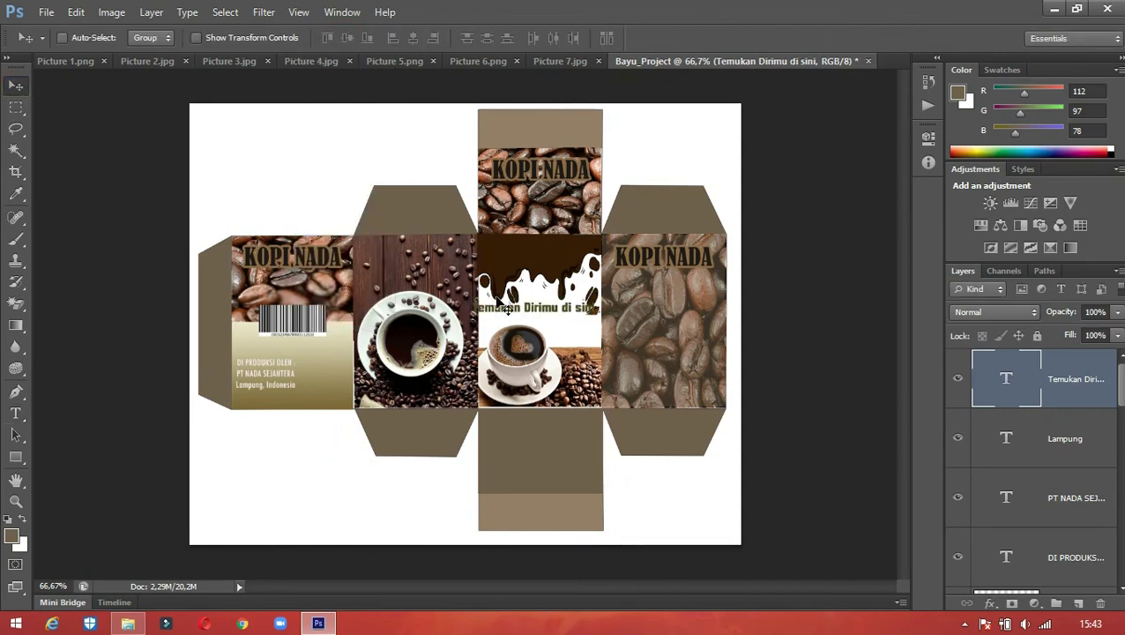
Set the entire tagline's font size to 20 pt so it fits within the center panel
double_click(507, 309)
key(ctrl+a)
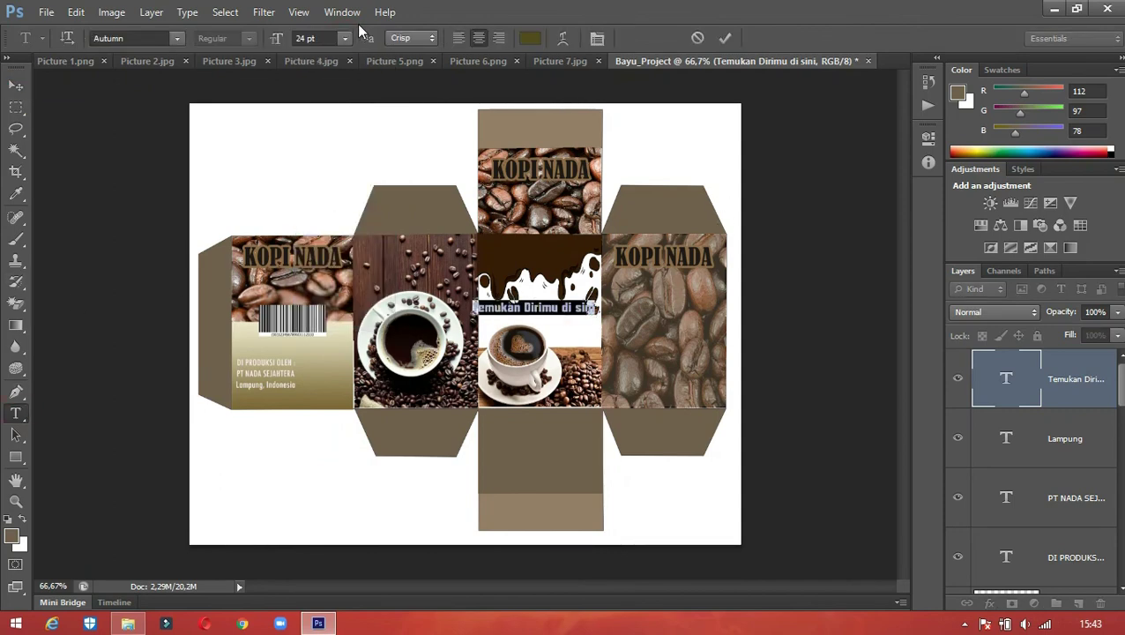
click(344, 38)
click(345, 38)
drag(296, 38, 352, 38)
text(20)
key(Return)
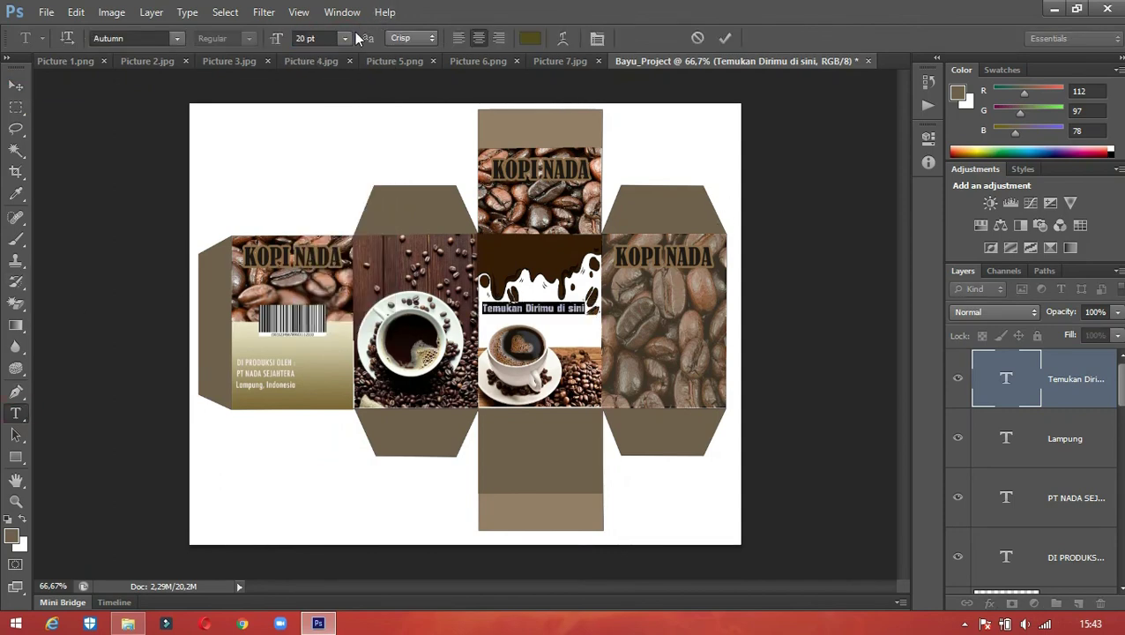
click(15, 85)
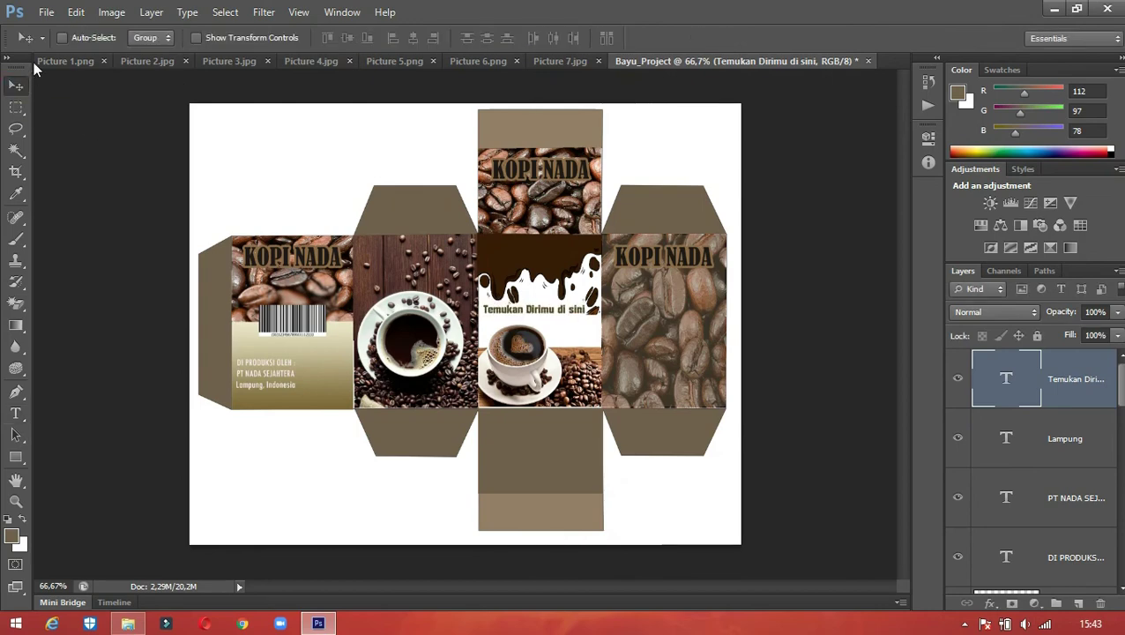
Add the heading "Komposisi :" in white below the KOPI NADA logo on the coffee-bean panel beside the tagline panel
click(15, 412)
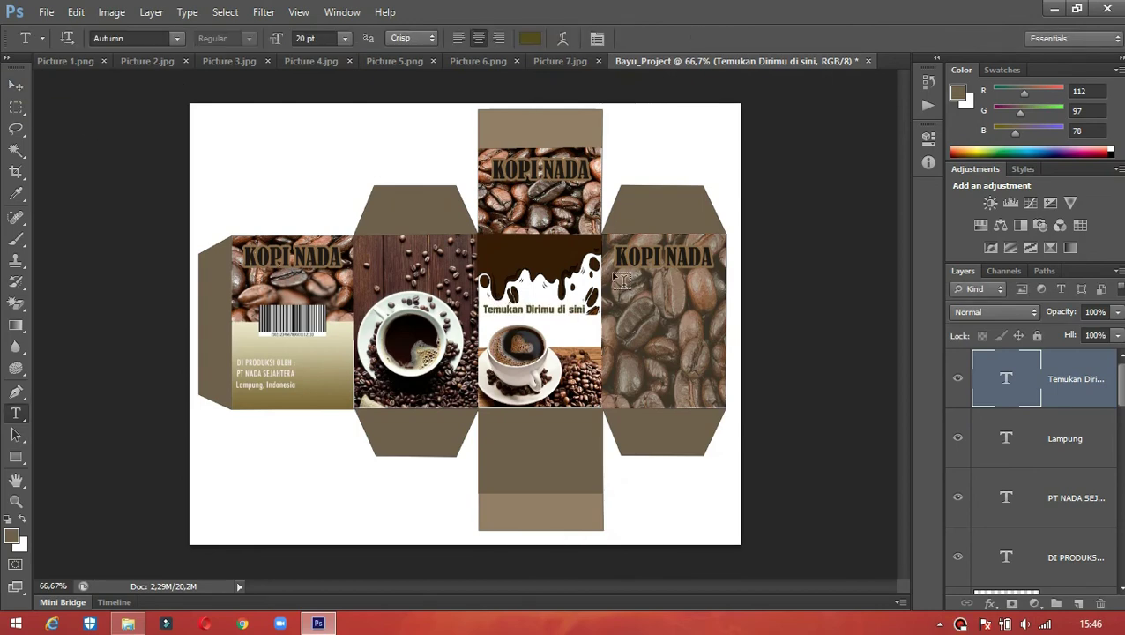
click(612, 277)
click(530, 37)
click(580, 116)
click(955, 96)
text(Ko)
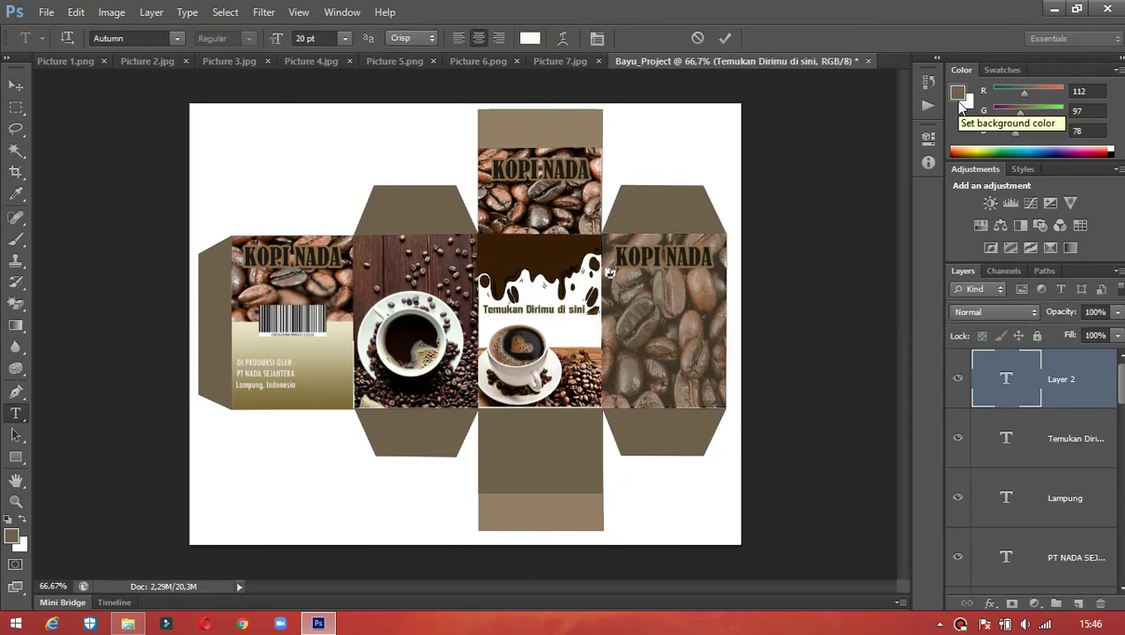
text(mposisi :)
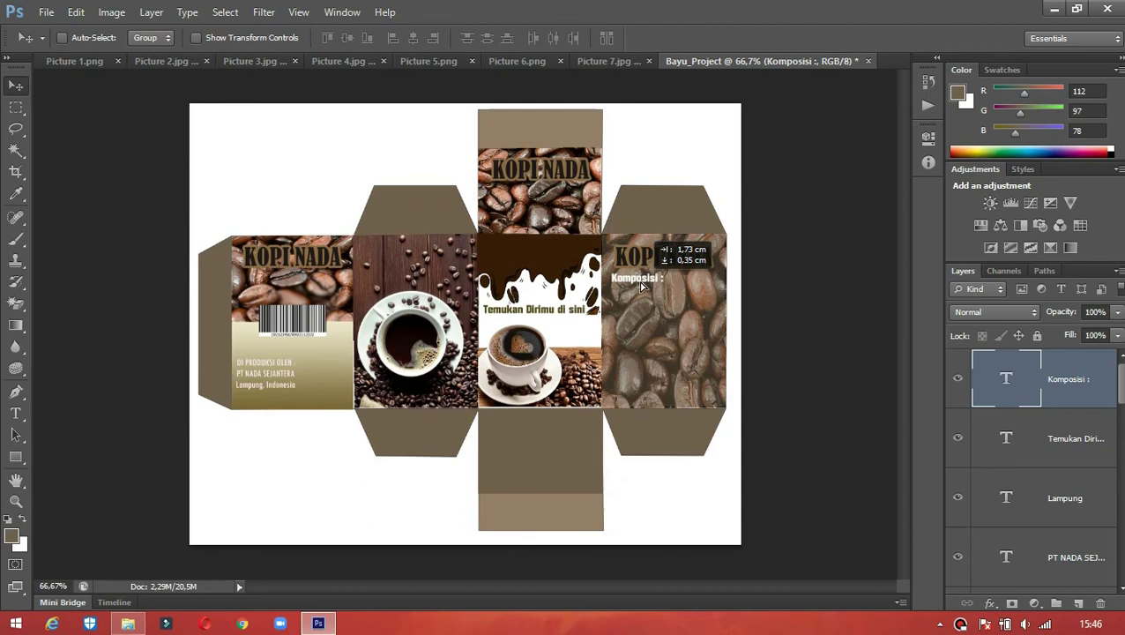
Duplicate the Komposisi layer as Penyajian and place the copy farther down the same panel
right_click(867, 319)
click(899, 121)
text(Penyajian)
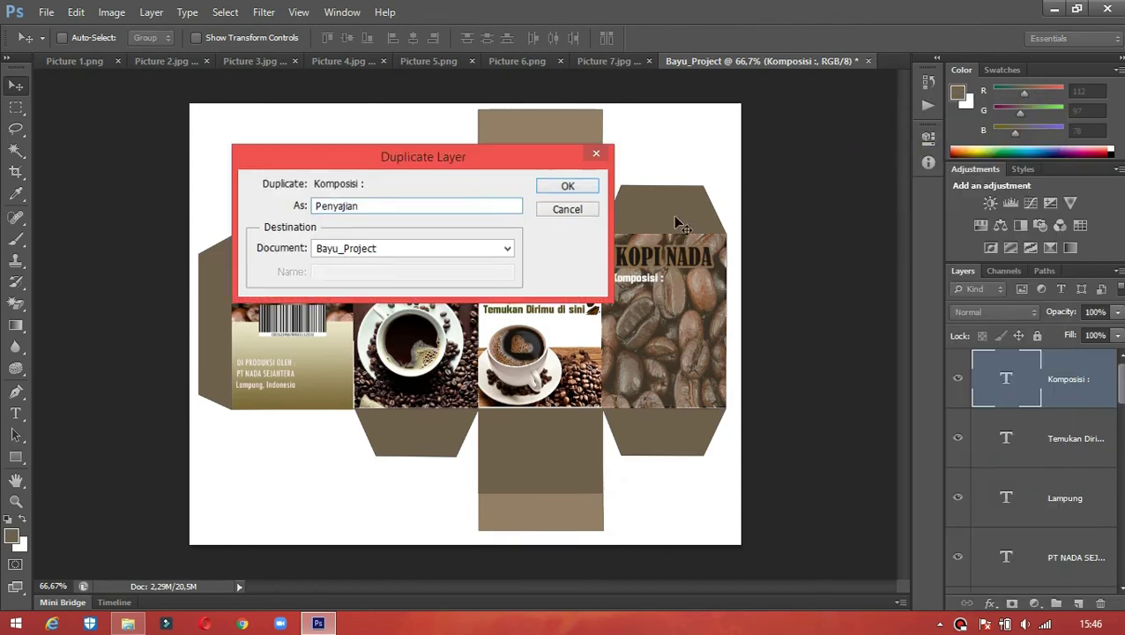
key(Return)
drag(624, 276, 624, 337)
Change the duplicated heading's text to "Penyajian :"
key(t)
double_click(624, 340)
text(Penyajian :)
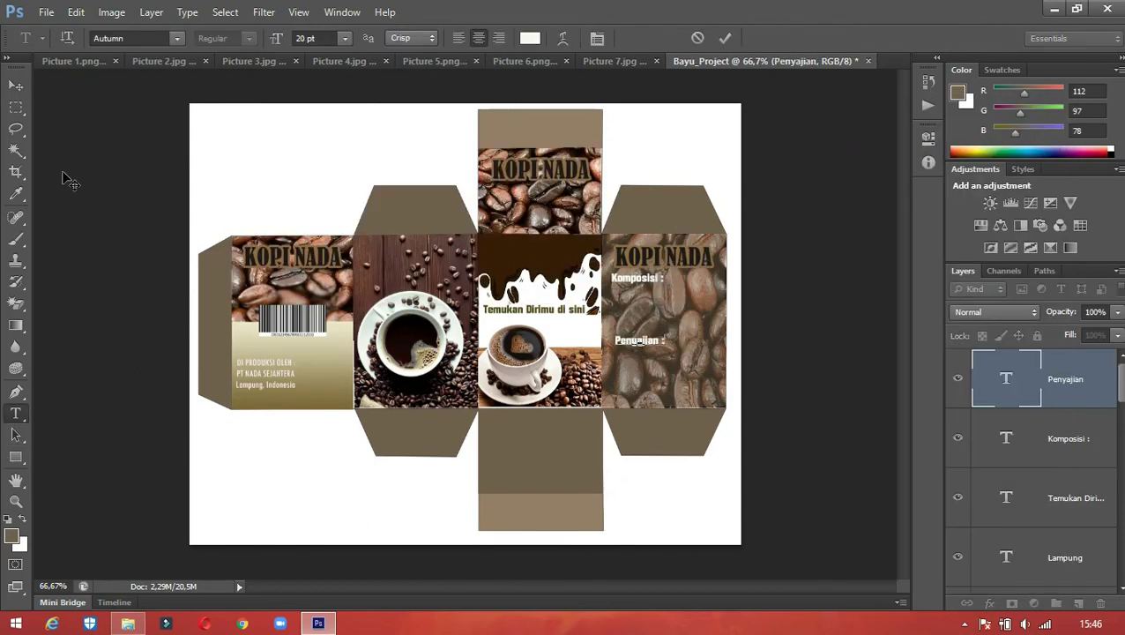
click(16, 86)
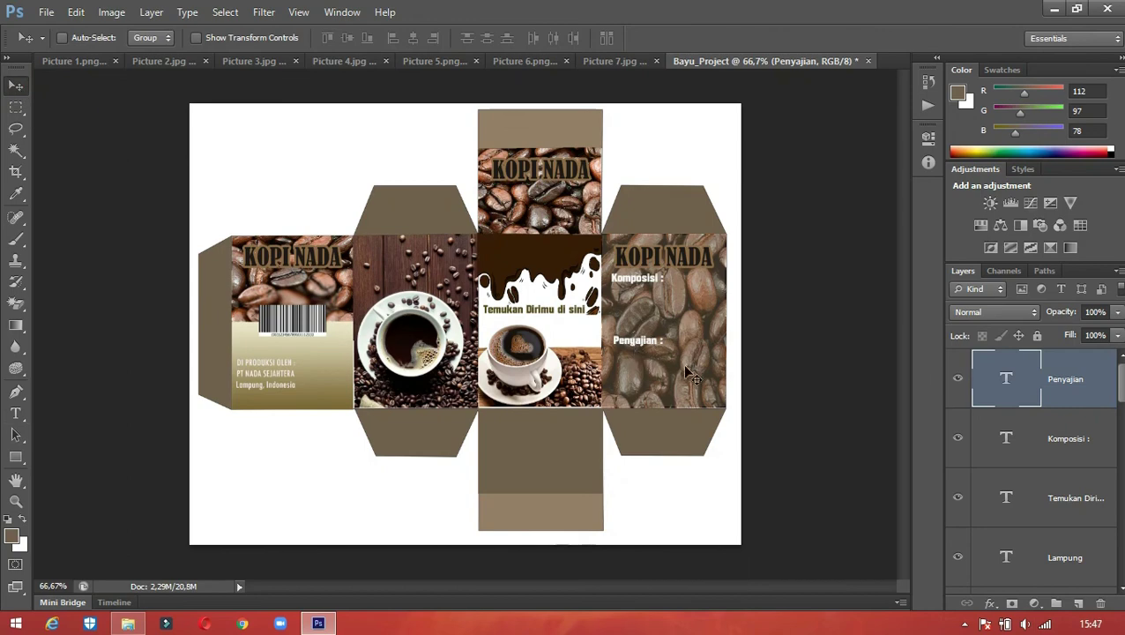
Add the white text "100 % Kopi Alami" for the Komposisi heading on the coffee-bean panel
click(16, 414)
click(612, 291)
text(100 % KOPI)
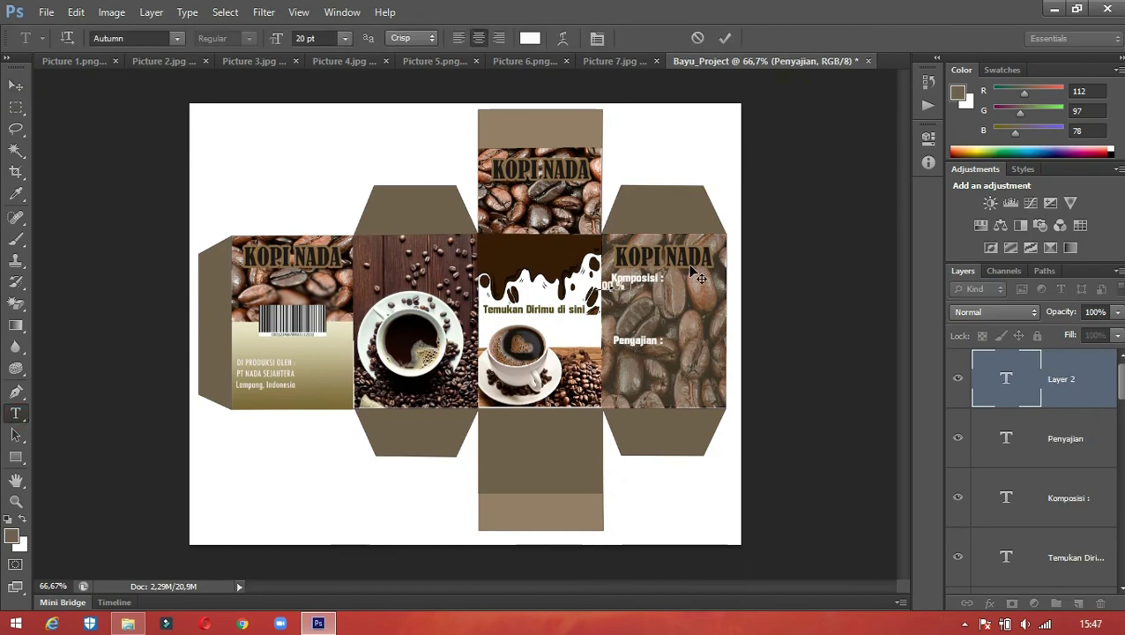
key(BackSpace)
key(BackSpace)
key(BackSpace)
text(opi)
text(pi Alami)
click(16, 85)
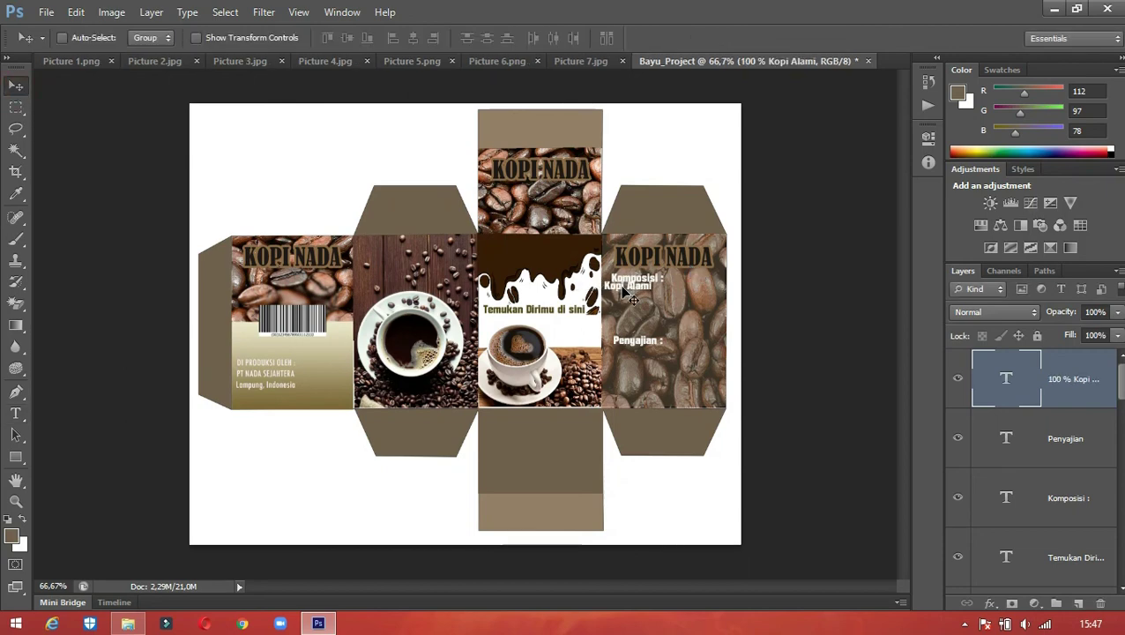
Position "100 % Kopi Alami" under Komposisi, duplicate its layer as Bebas, and place the copy below the Penyajian heading
drag(631, 300, 646, 408)
right_click(1070, 380)
click(910, 118)
text(Bebas)
key(Return)
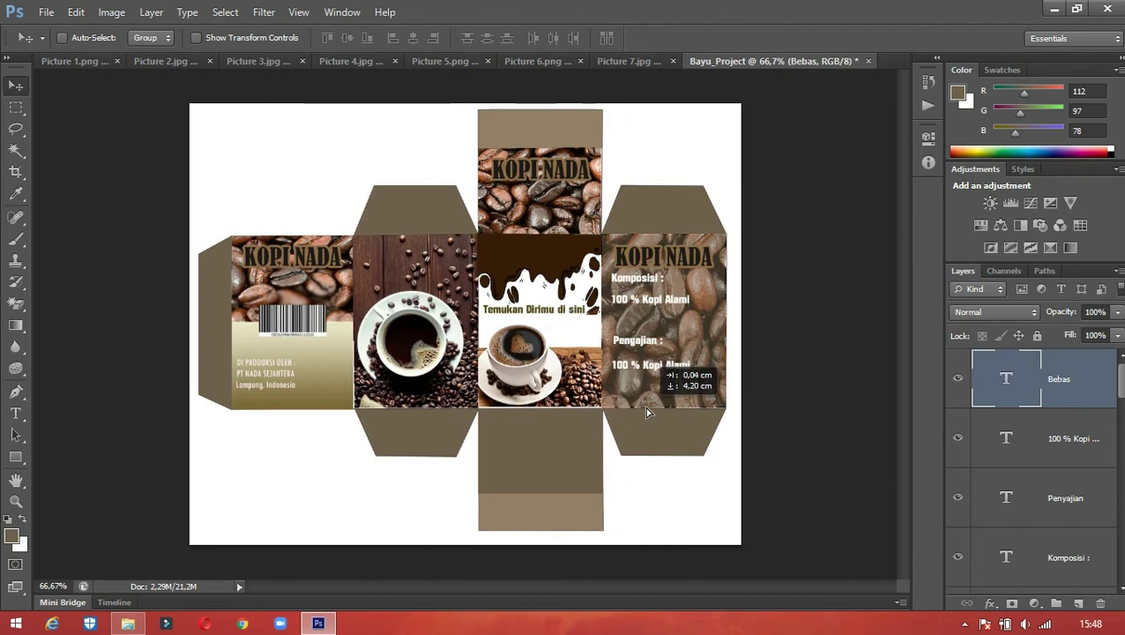
Change the Bebas layer's text to "Takaran sesuai selera"
click(16, 413)
triple_click(646, 364)
text(Takaran sesuai)
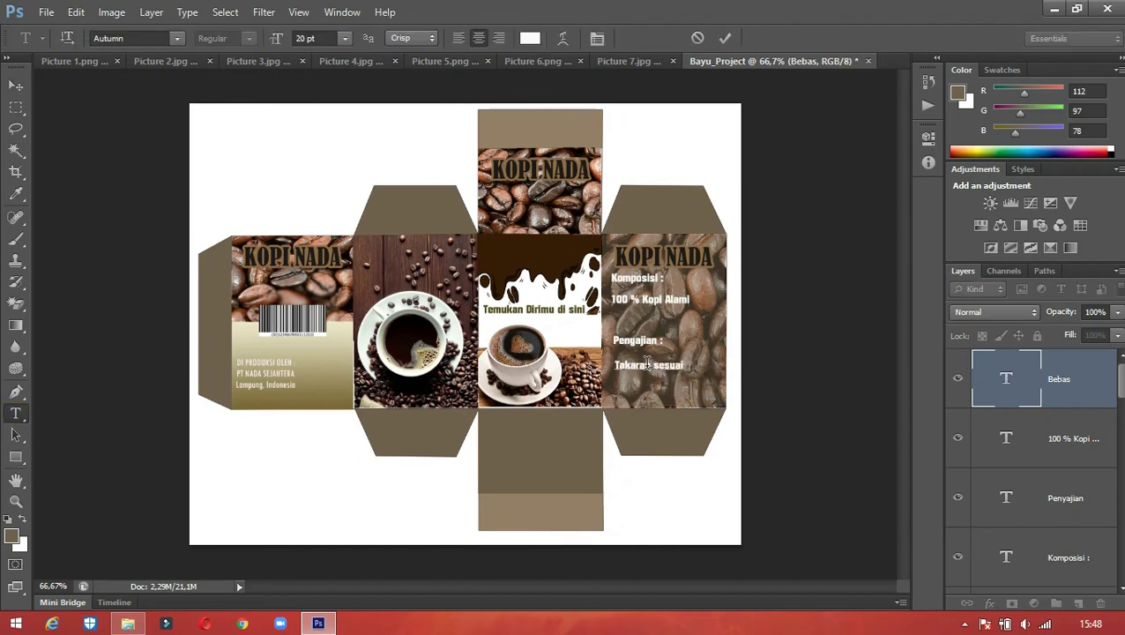
text( selera)
click(16, 85)
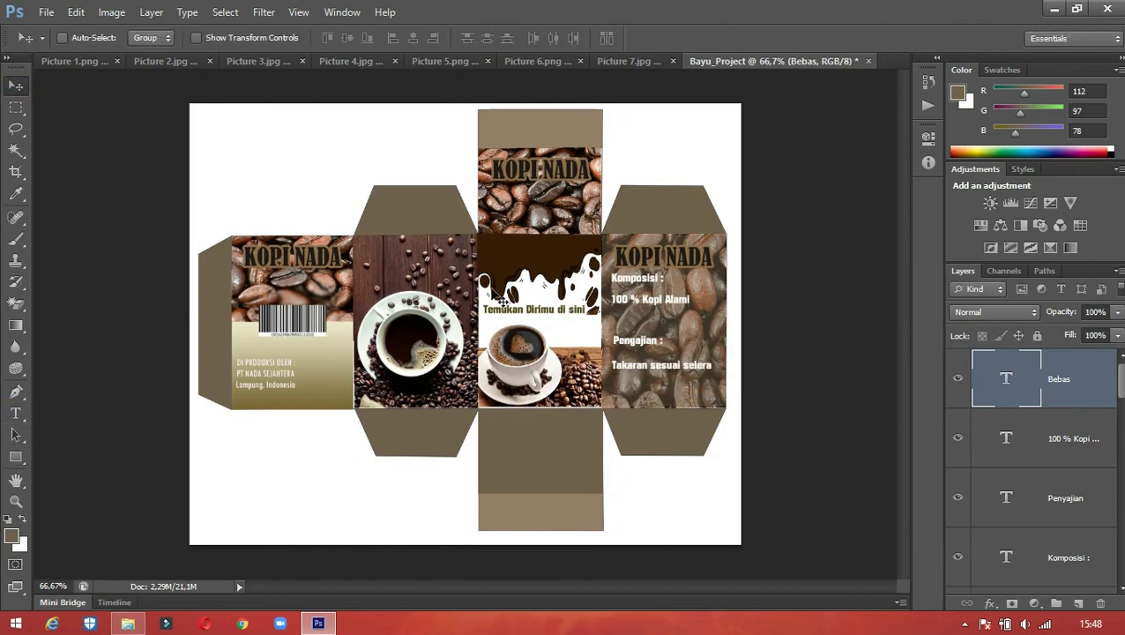
Save the document and use Save As to store it as Bayu_Project in the Pack Design folder
key(ctrl+s)
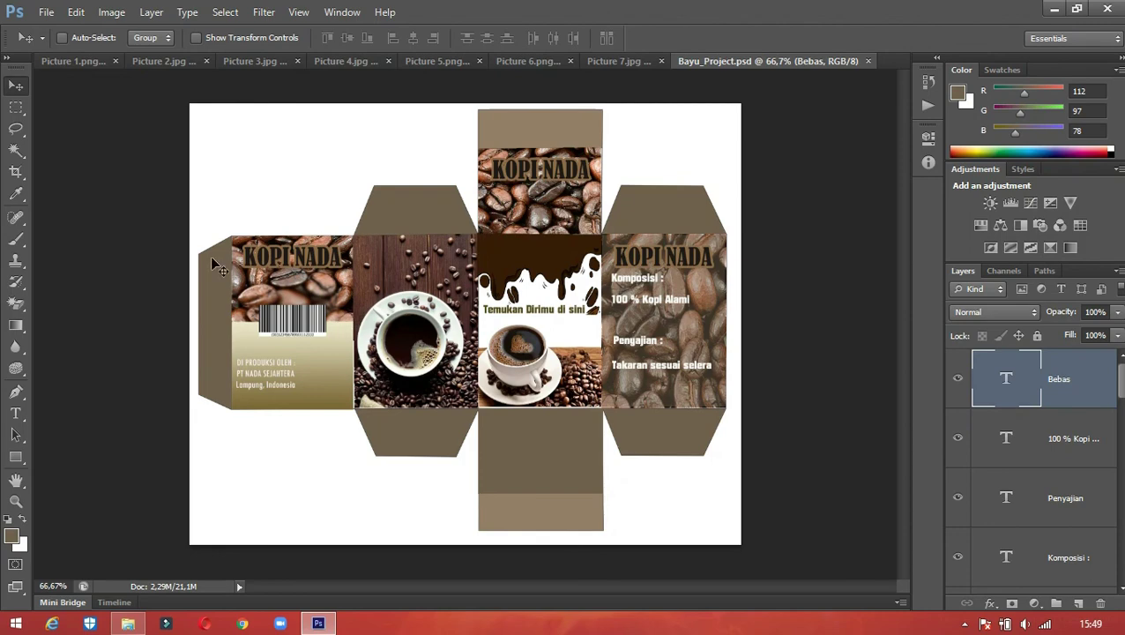
click(46, 12)
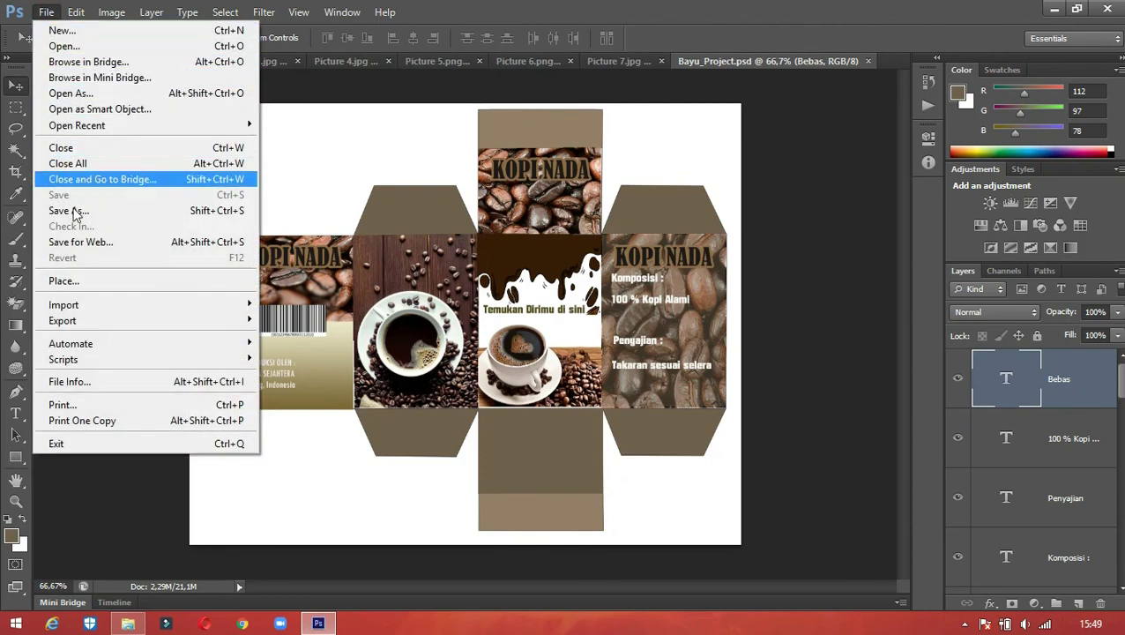
click(77, 217)
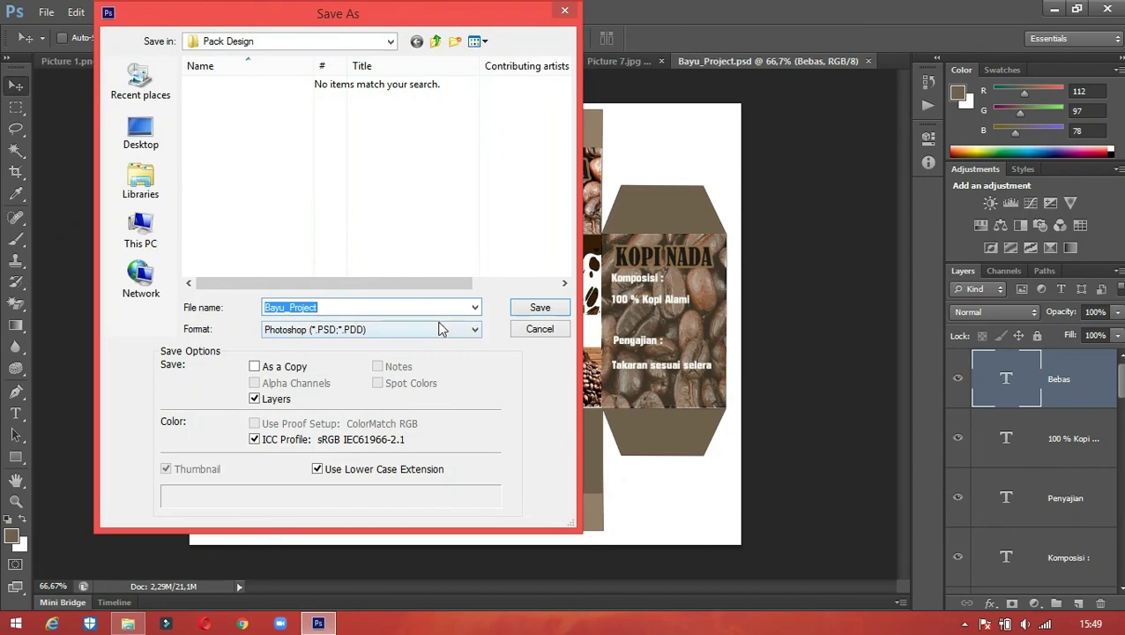
click(540, 311)
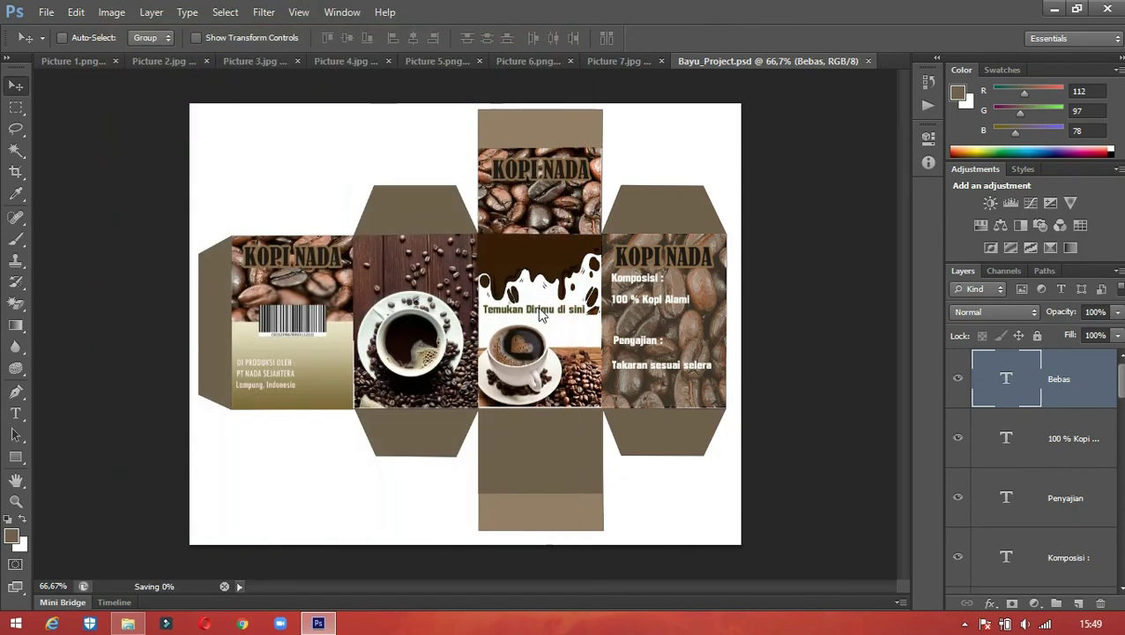